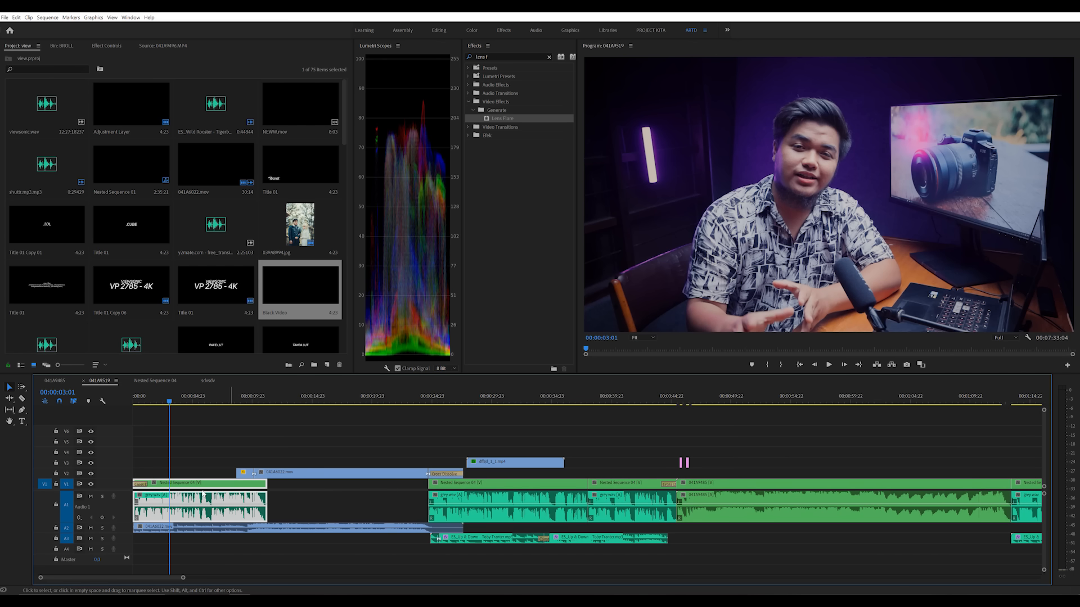
# Step: Open Nested Sequence 04 from its first timeline clip and toggle the adjustment layer track's output to compare the image without the grade
pyautogui.moveTo(173, 400); pyautogui.dragTo(184, 401)
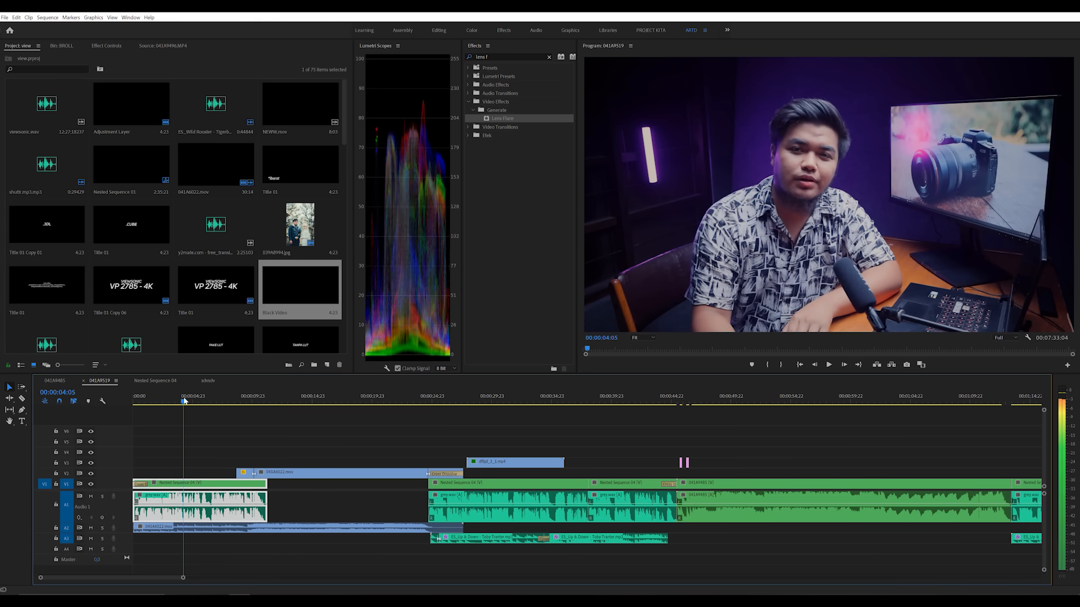
pyautogui.doubleClick(203, 485)
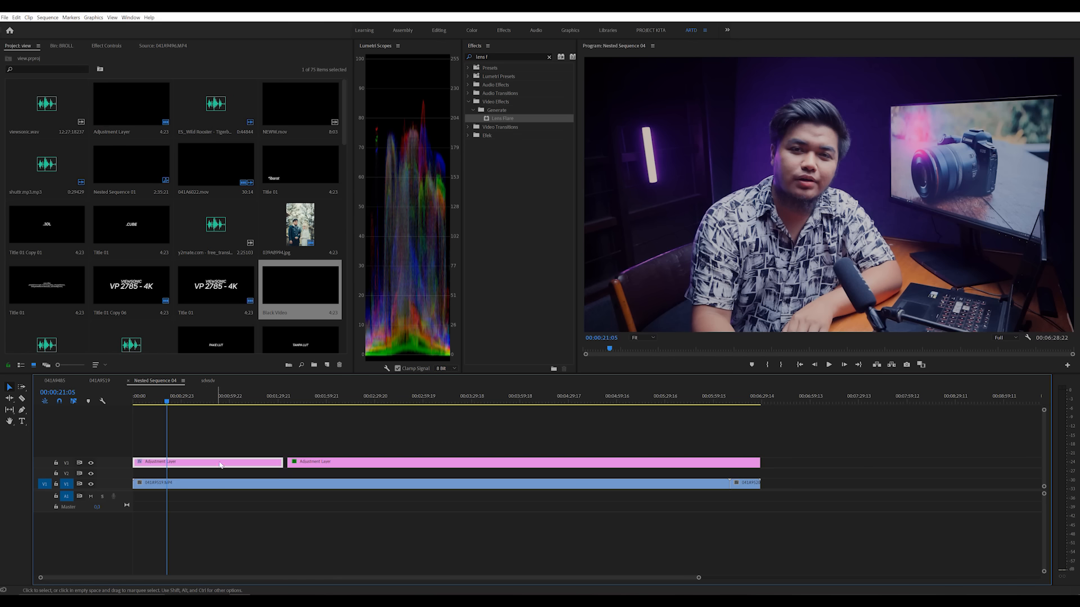
pyautogui.click(91, 463)
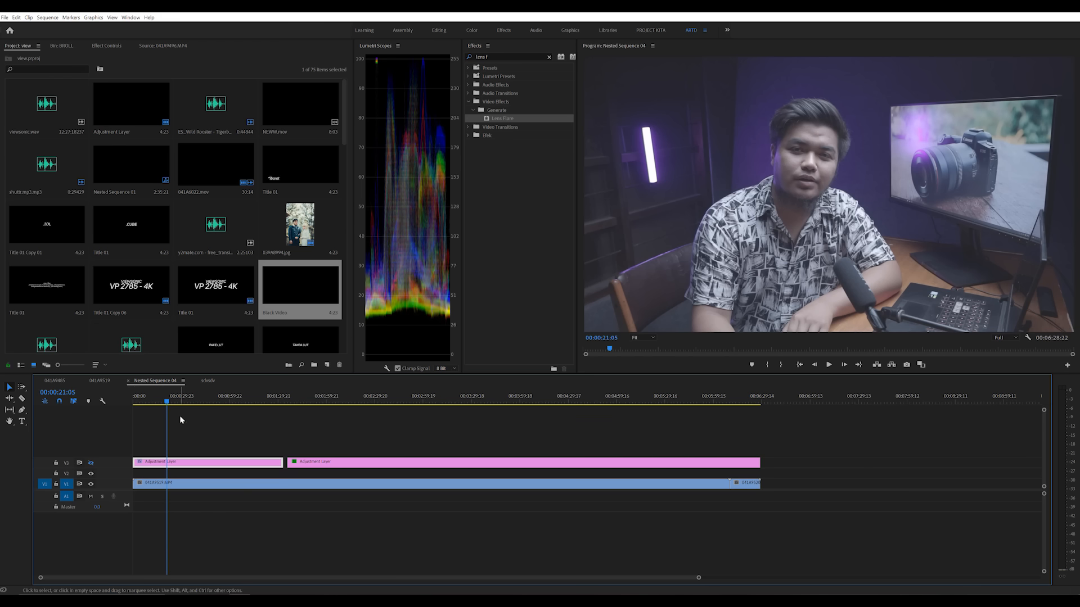
pyautogui.click(89, 463)
pyautogui.click(88, 464)
pyautogui.click(89, 464)
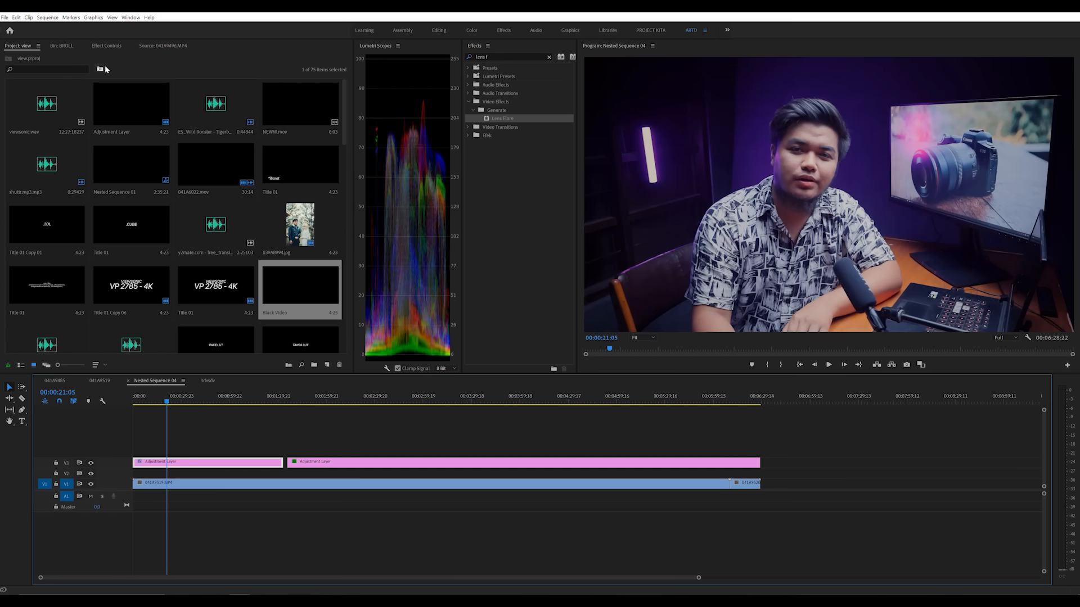
# Step: Show the adjustment layer's effect settings and check the graded image against the ungraded footage
pyautogui.click(107, 50)
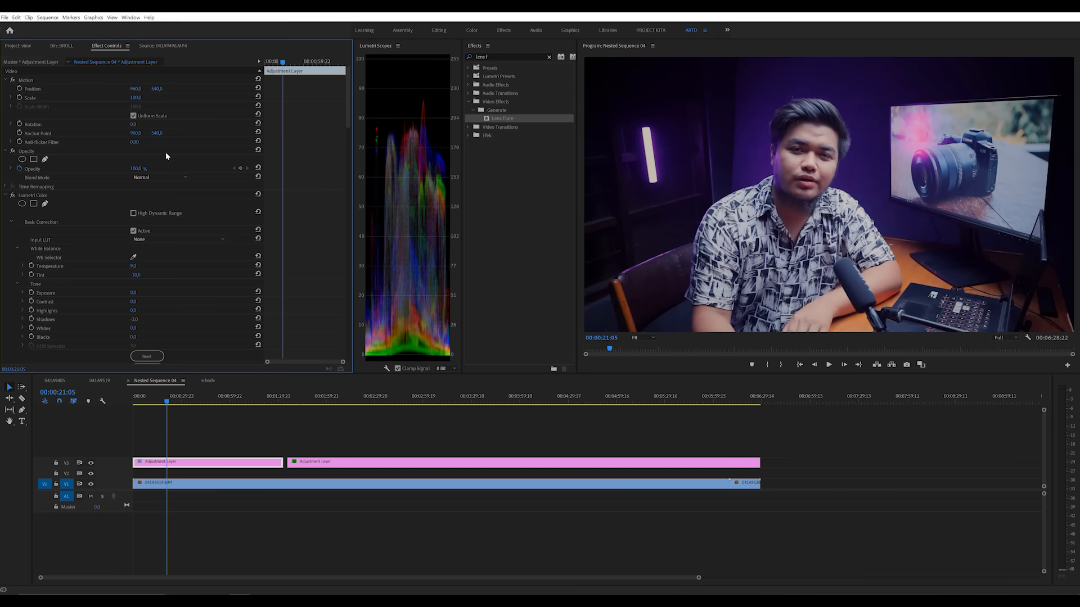
pyautogui.scroll(-2, 173, 293)
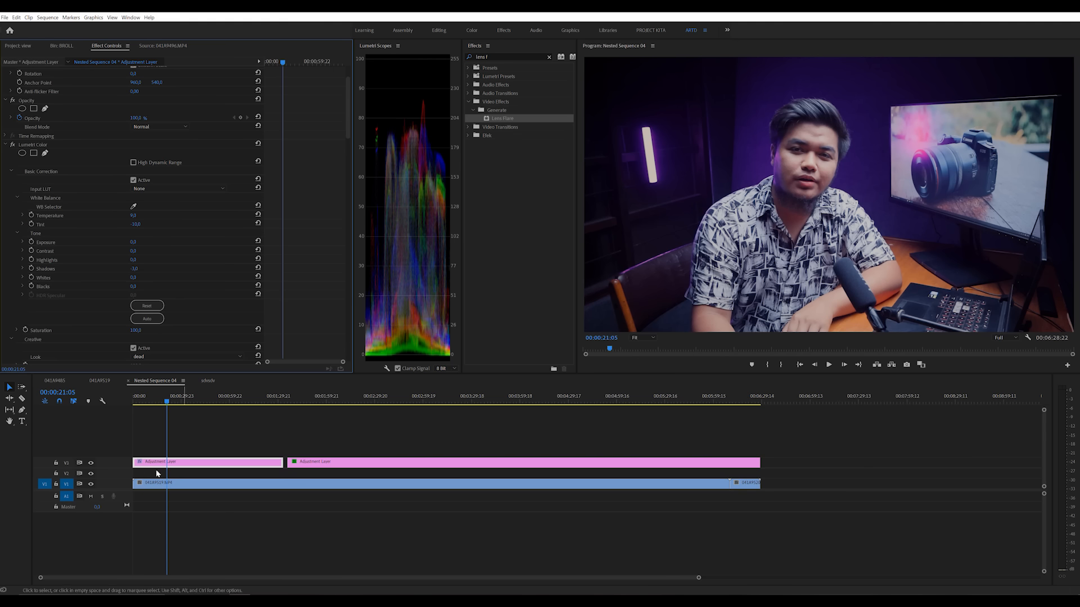
pyautogui.click(90, 465)
pyautogui.click(89, 464)
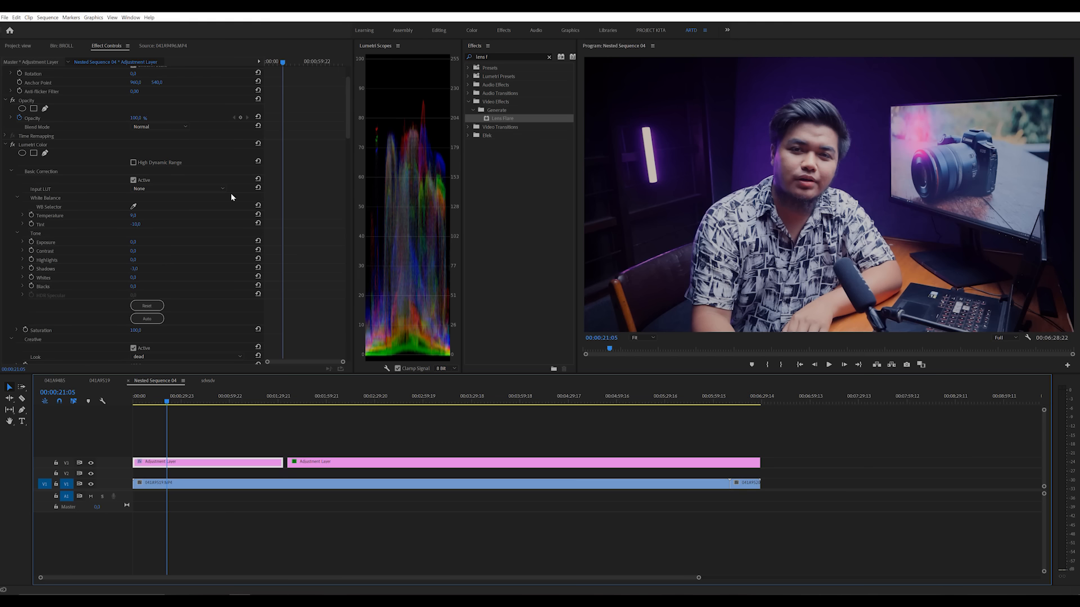
# Step: Examine the adjustment layer's Lumetri Color settings from Basic Correction through the curves and color wheels to Vignette
pyautogui.scroll(-10, 187, 273)
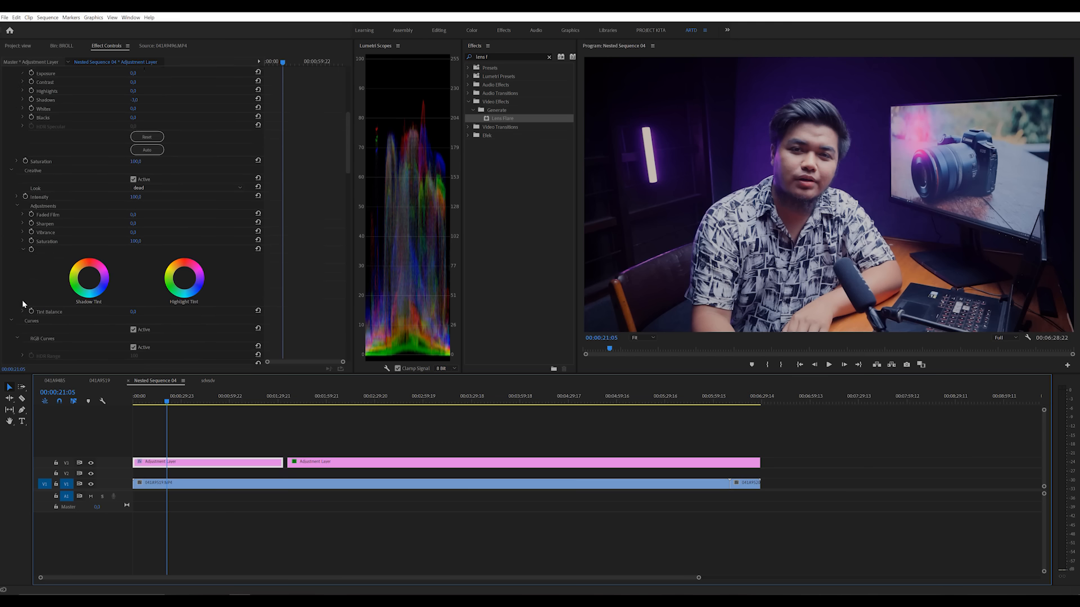
pyautogui.scroll(-2, 23, 304)
pyautogui.scroll(-10, 169, 272)
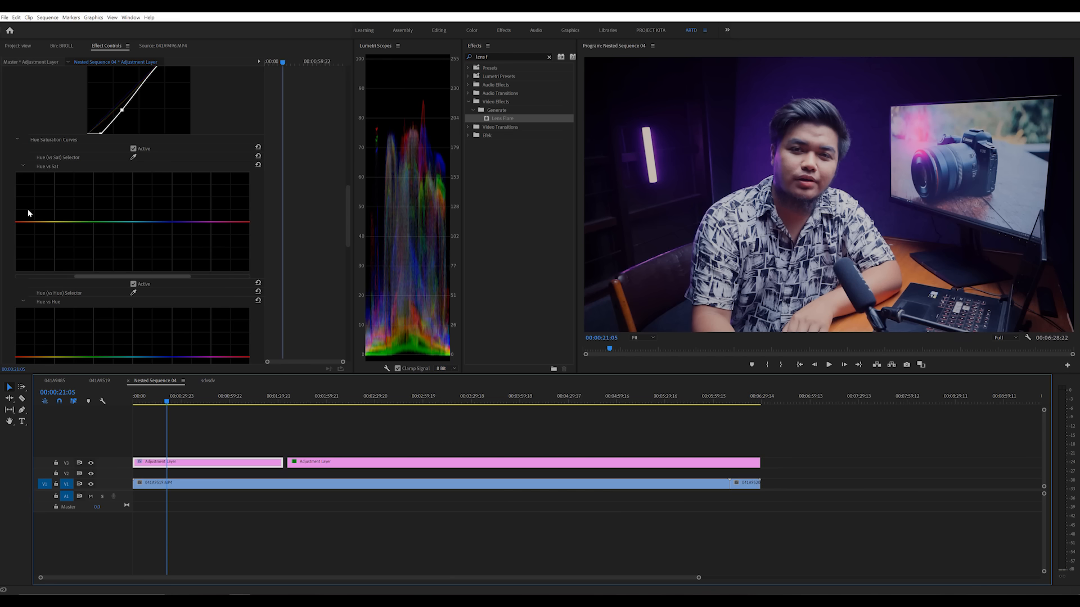
pyautogui.scroll(-2, 208, 253)
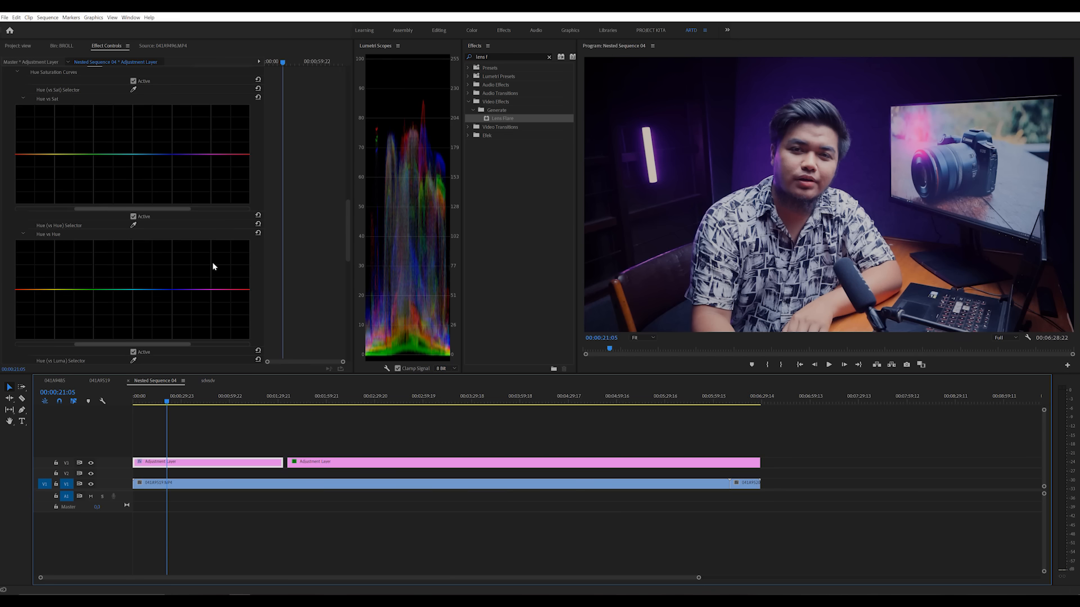
pyautogui.scroll(-4, 187, 268)
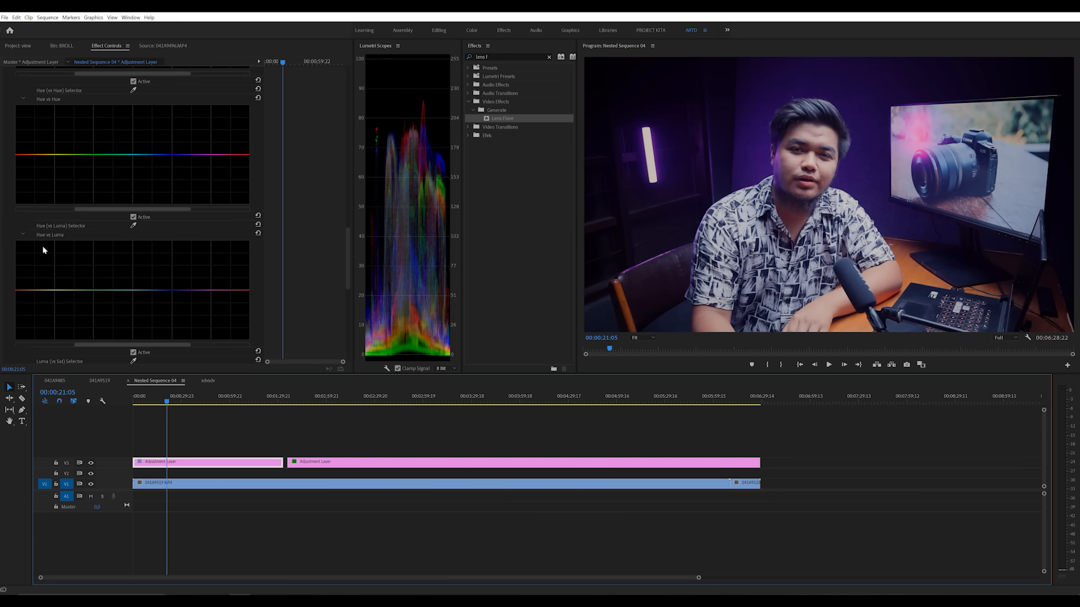
pyautogui.scroll(-12, 108, 259)
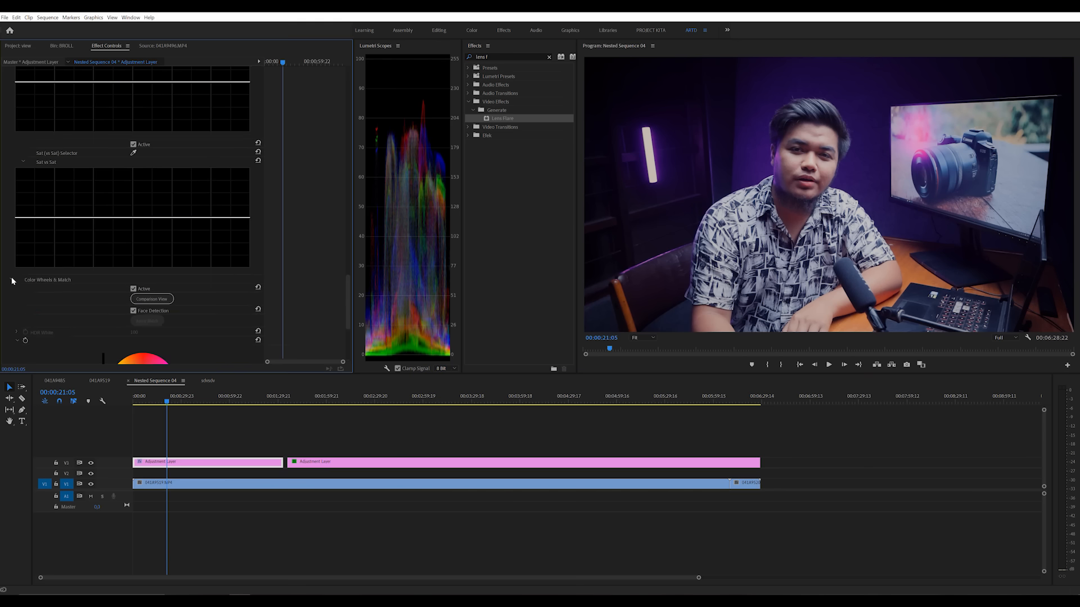
pyautogui.scroll(-10, 13, 282)
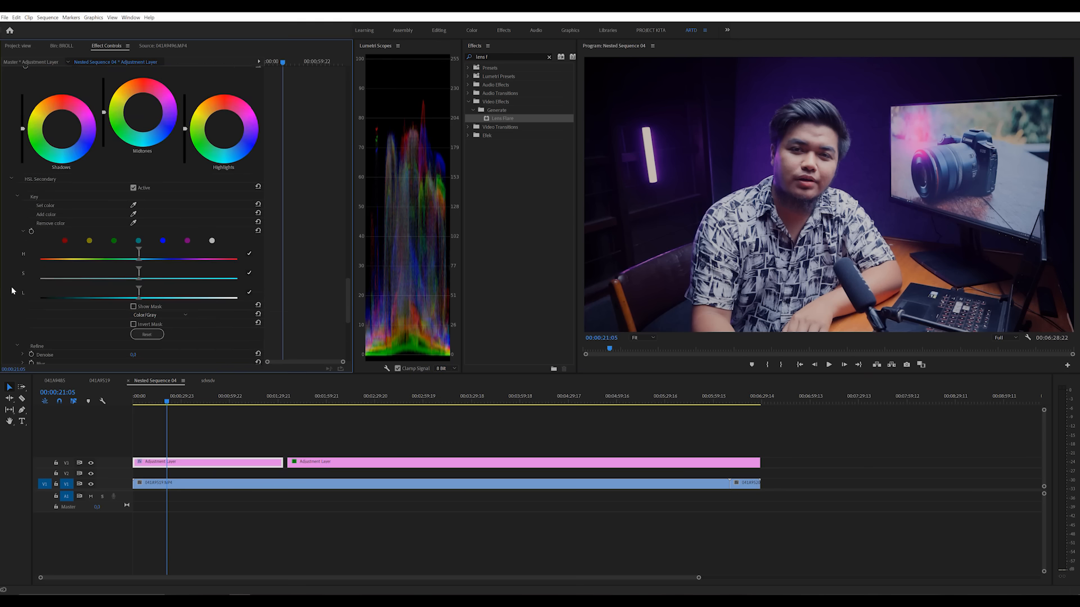
pyautogui.scroll(-5, 13, 290)
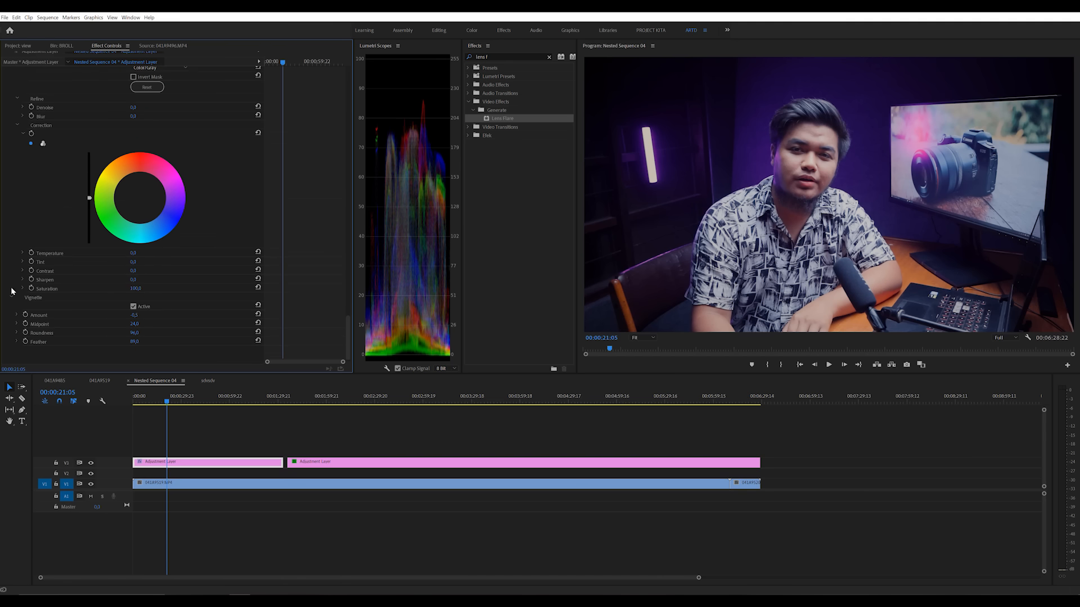
pyautogui.scroll(8, 280, 272)
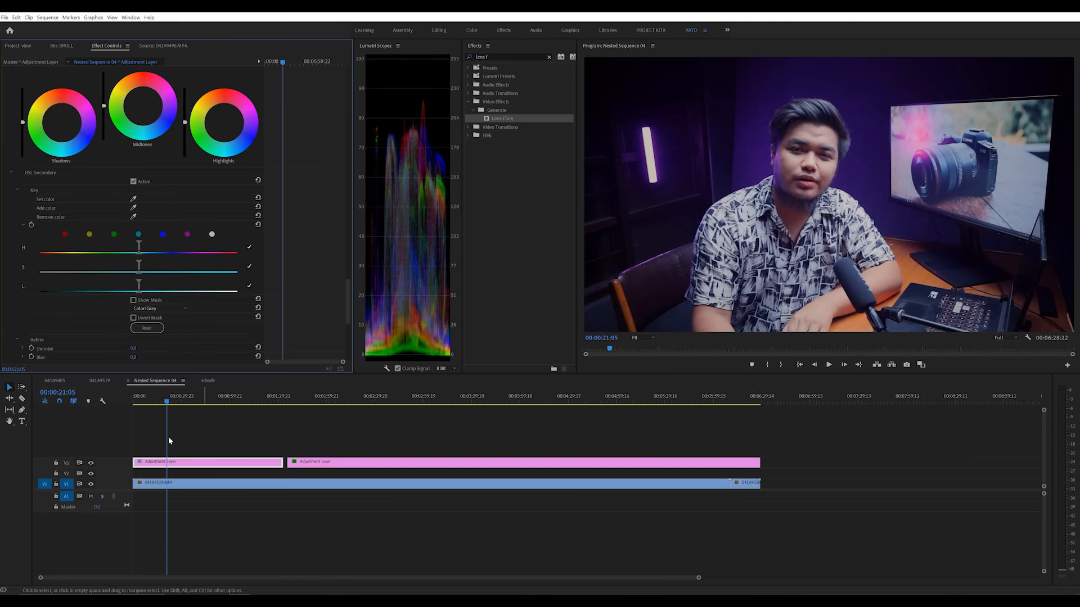
# Step: Compare the footage with the adjustment layer track hidden and shown while reviewing its HSL Secondary settings and RGB curve
pyautogui.click(92, 462)
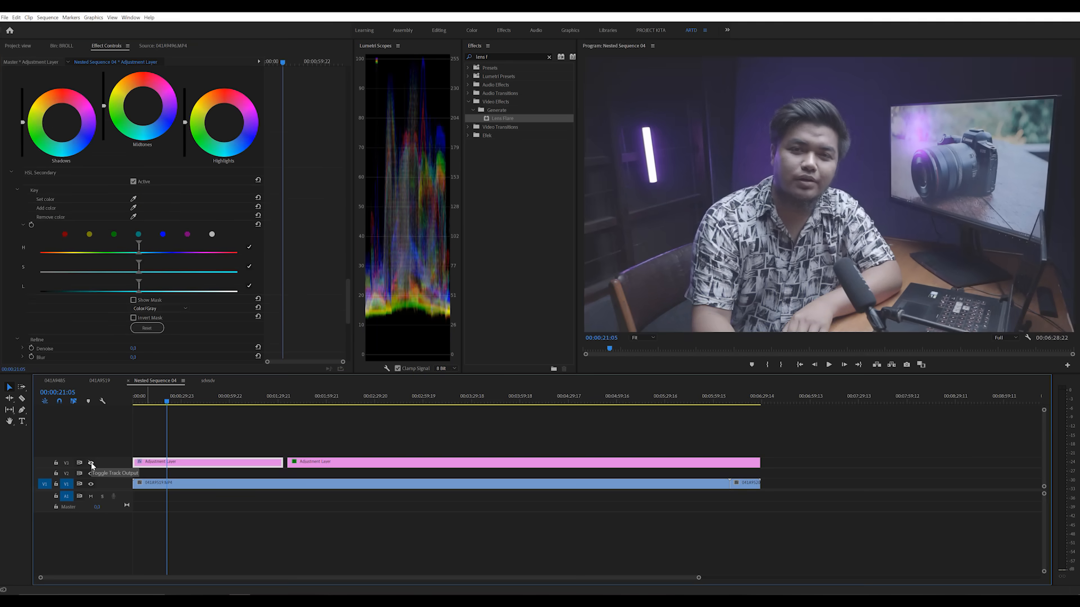
pyautogui.click(91, 463)
pyautogui.click(92, 464)
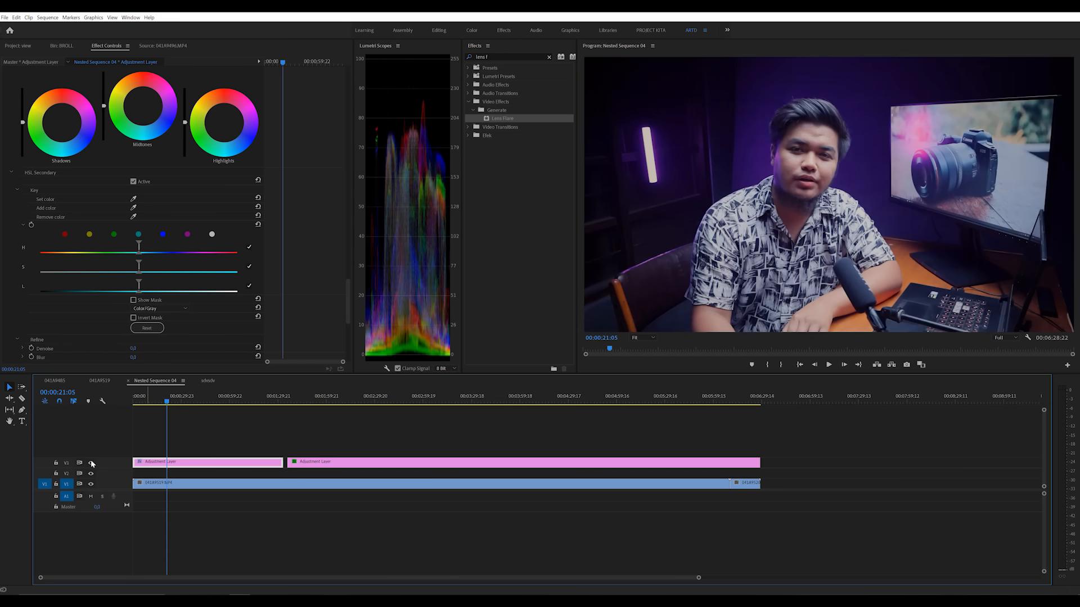
pyautogui.scroll(5, 324, 244)
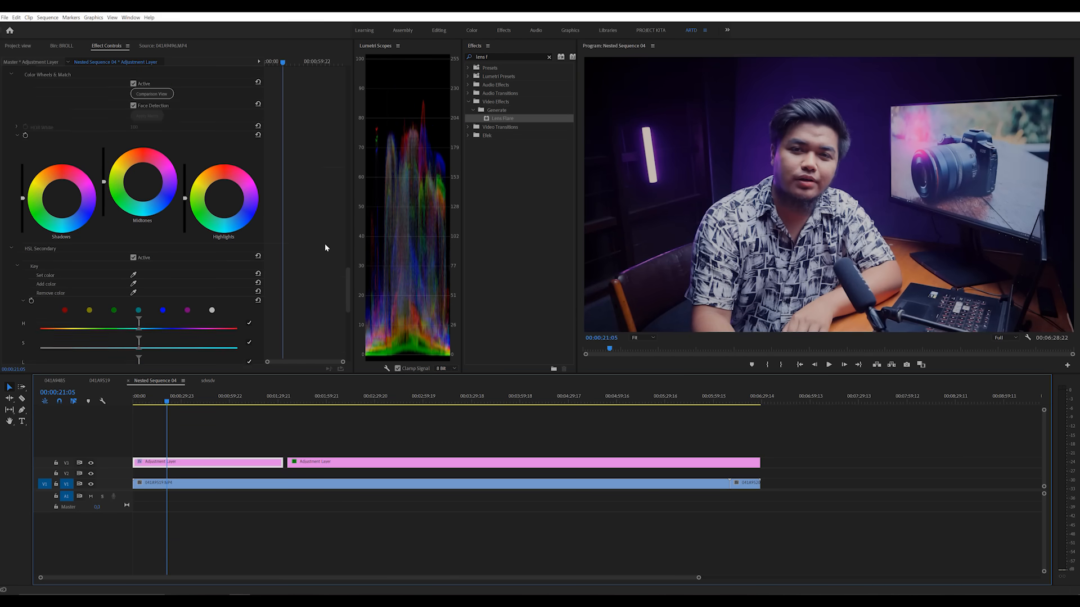
pyautogui.scroll(10, 325, 248)
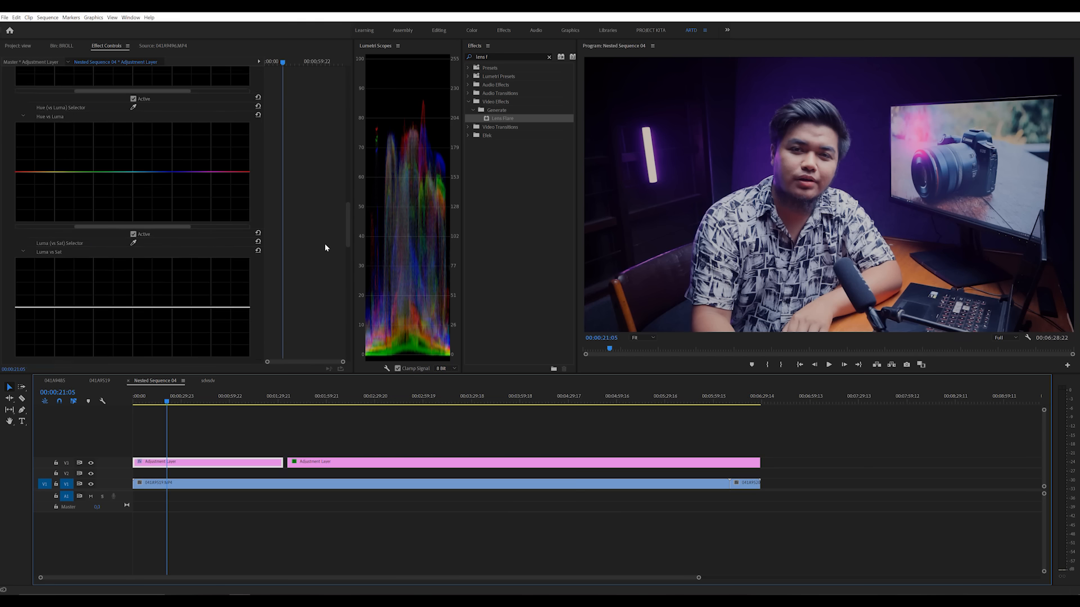
pyautogui.scroll(5, 325, 248)
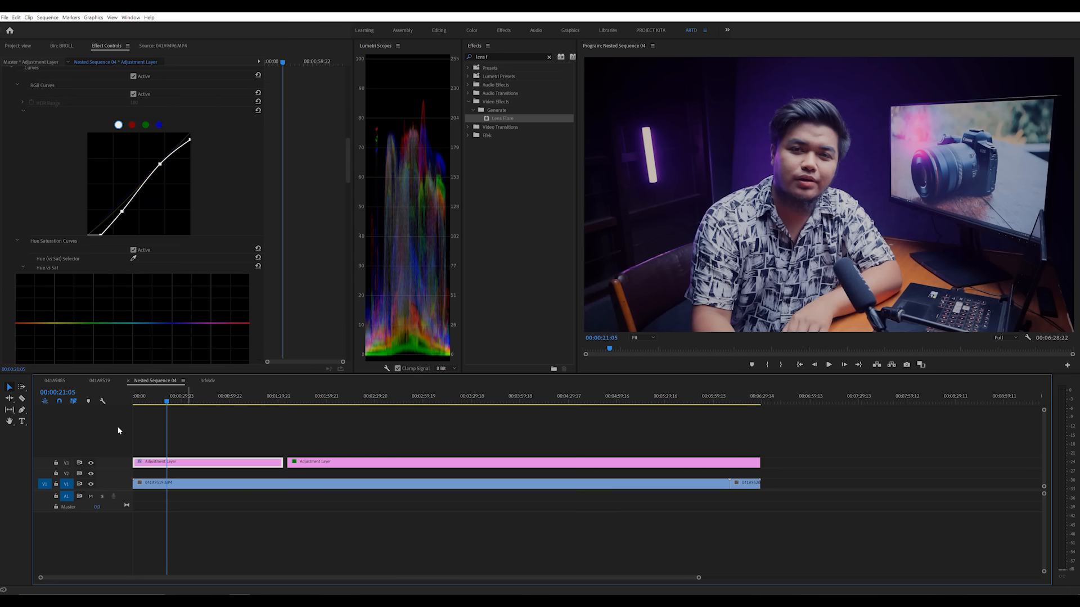
pyautogui.click(91, 463)
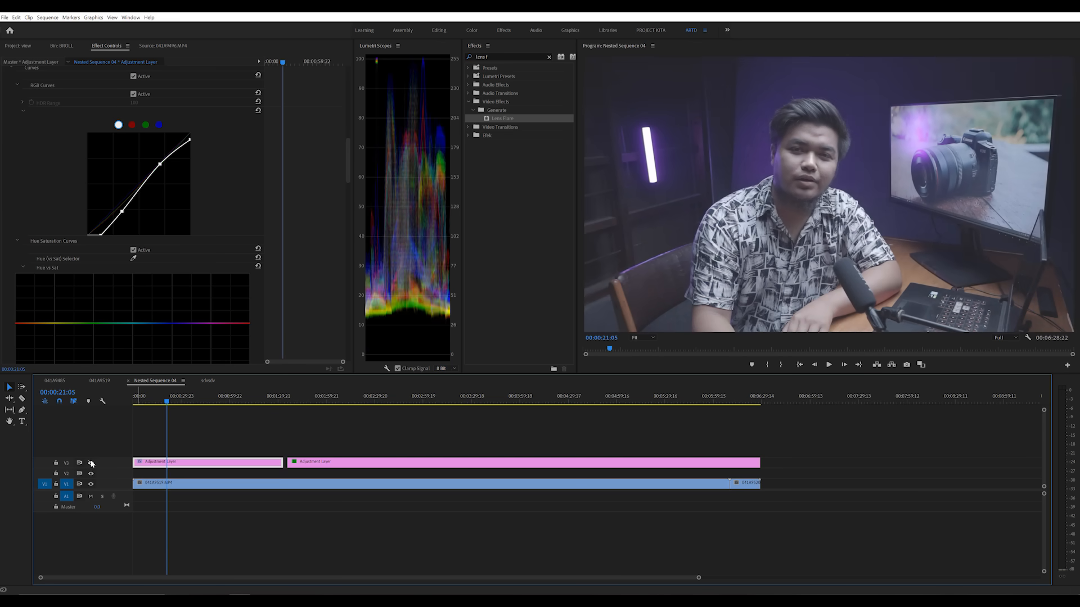
pyautogui.click(91, 463)
pyautogui.click(91, 464)
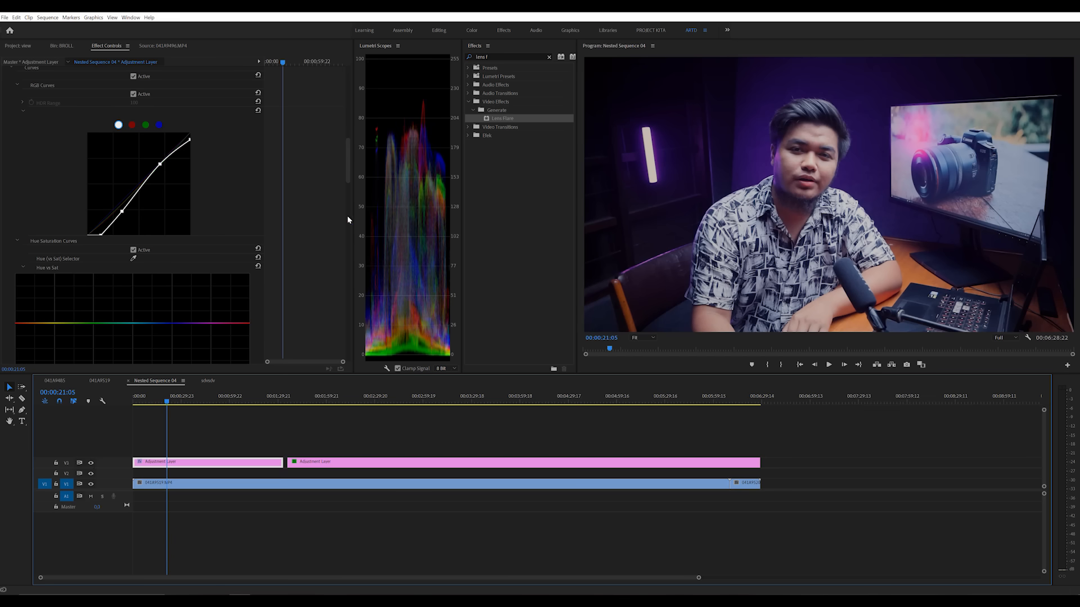
# Step: Try shifting the purple hues toward green and blue with three points on the Hue vs Hue curve, and reset the curve
pyautogui.scroll(1, 331, 244)
pyautogui.scroll(-6, 332, 244)
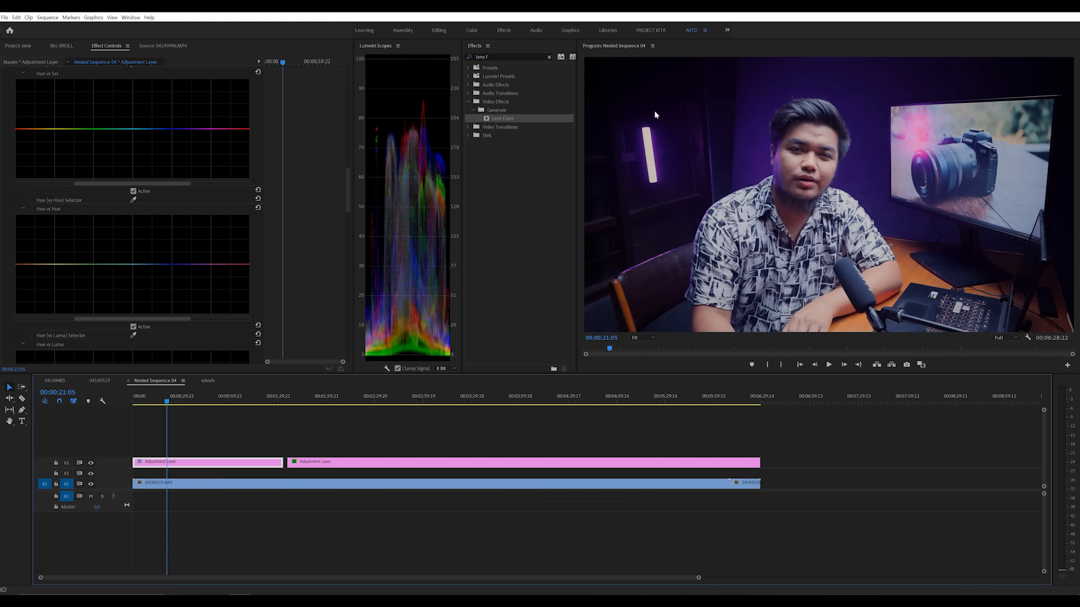
pyautogui.click(216, 265)
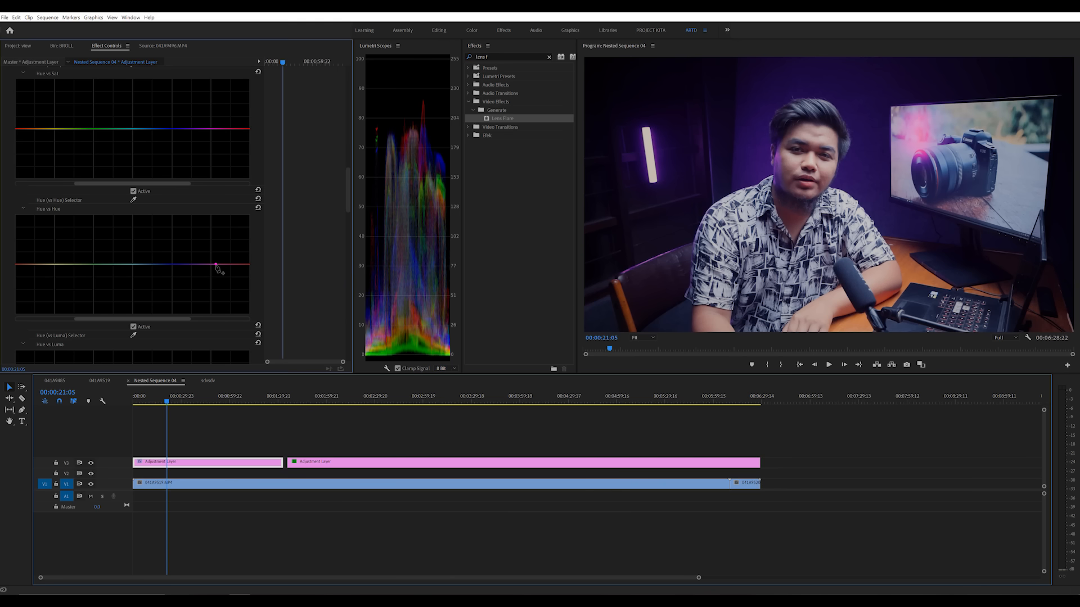
pyautogui.click(164, 264)
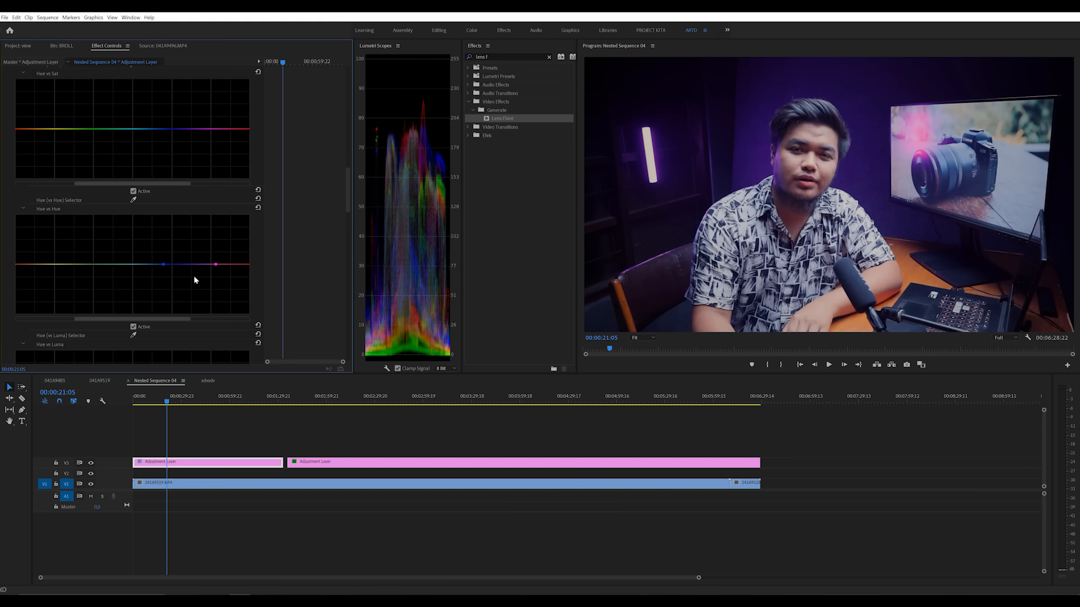
pyautogui.moveTo(190, 265); pyautogui.dragTo(195, 235)
pyautogui.moveTo(192, 283); pyautogui.dragTo(191, 227)
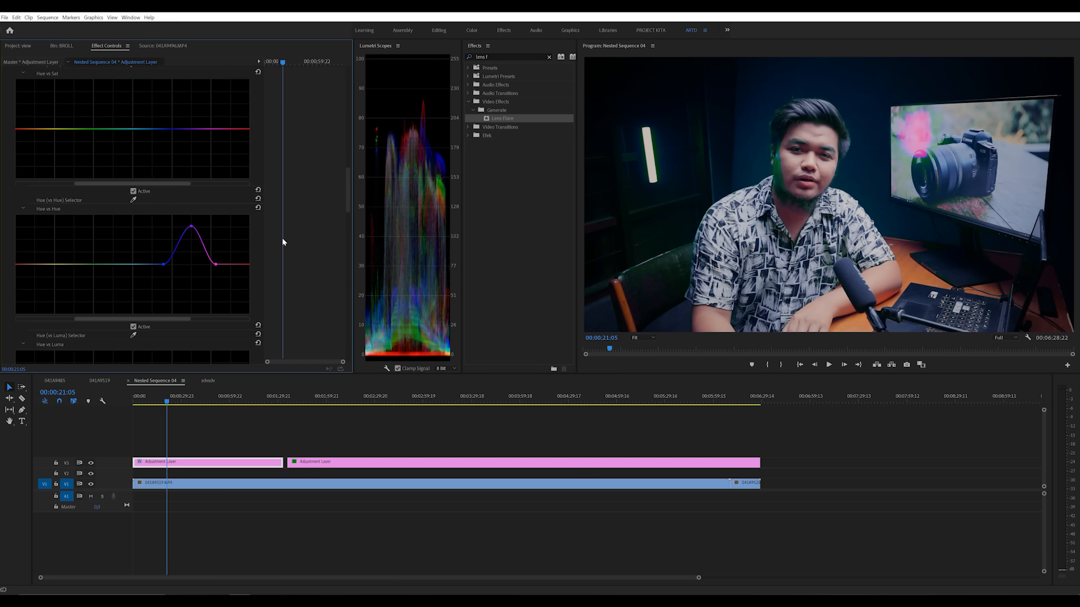
pyautogui.moveTo(191, 228)
pyautogui.mouseDown()
pyautogui.moveTo(176, 228)
pyautogui.moveTo(213, 250)
pyautogui.moveTo(185, 248)
pyautogui.mouseUp()
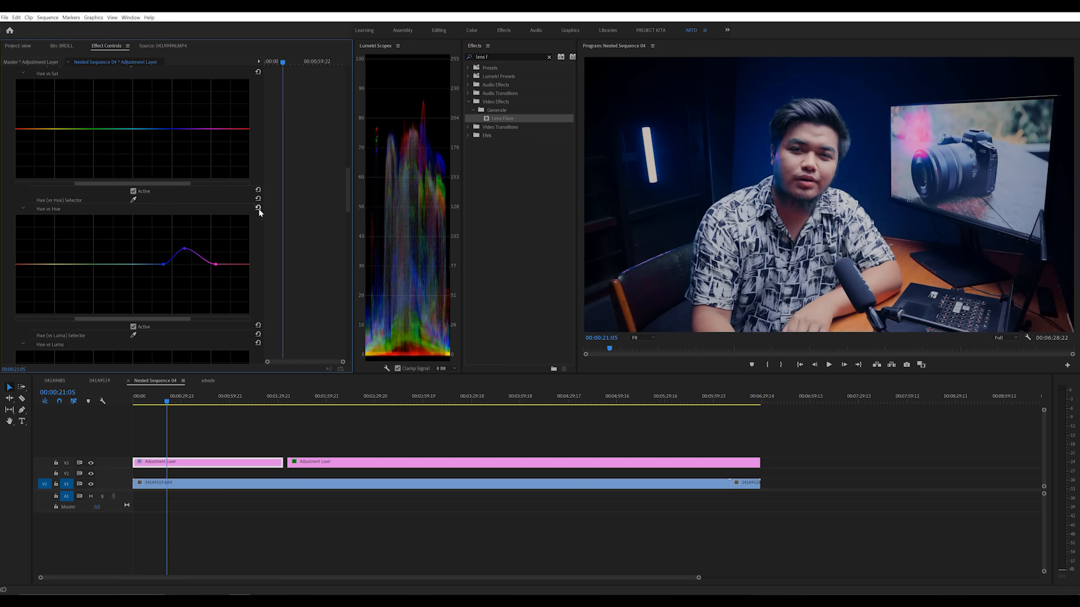
pyautogui.click(258, 207)
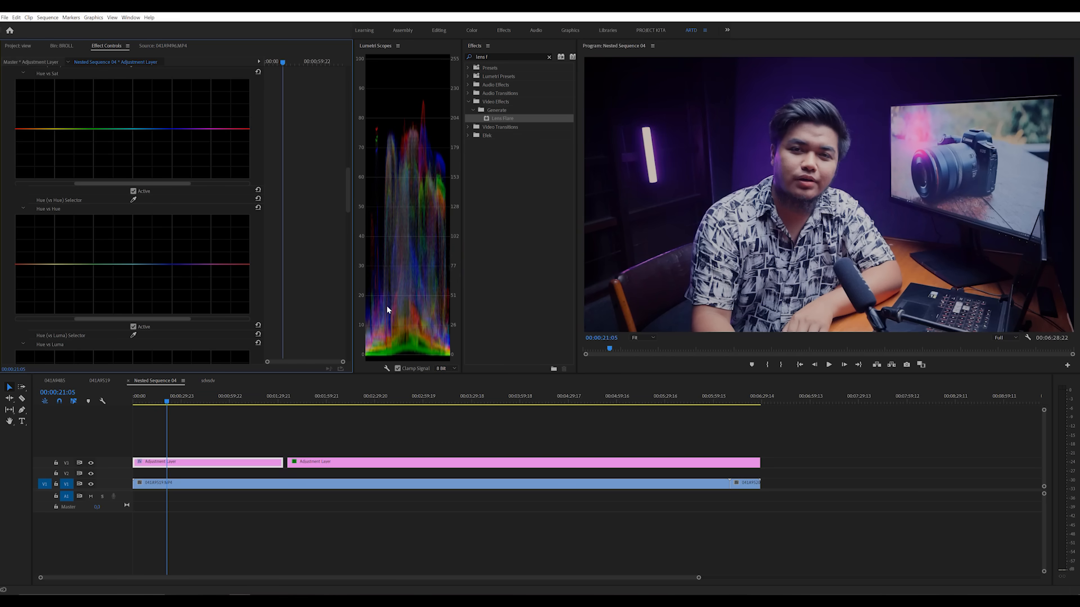
pyautogui.scroll(6, 292, 282)
pyautogui.scroll(10, 301, 274)
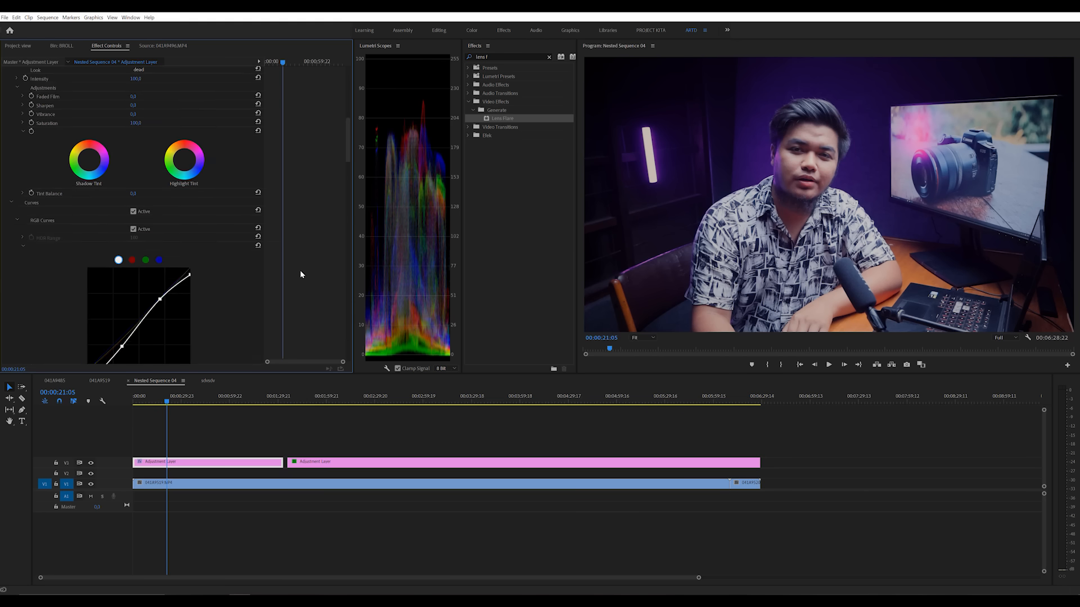
pyautogui.scroll(3, 301, 276)
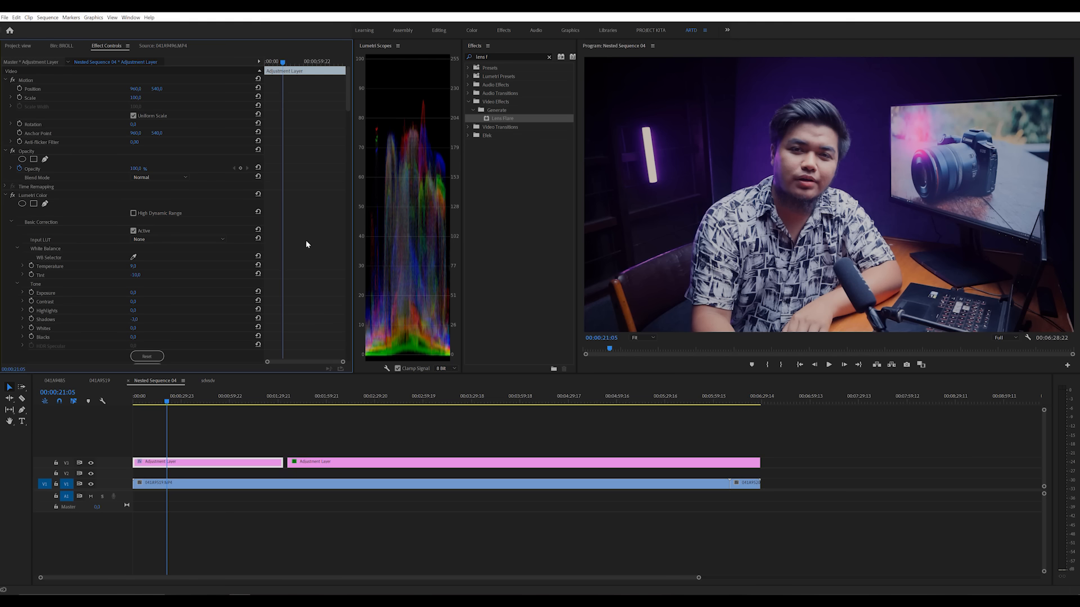
pyautogui.scroll(-6, 306, 239)
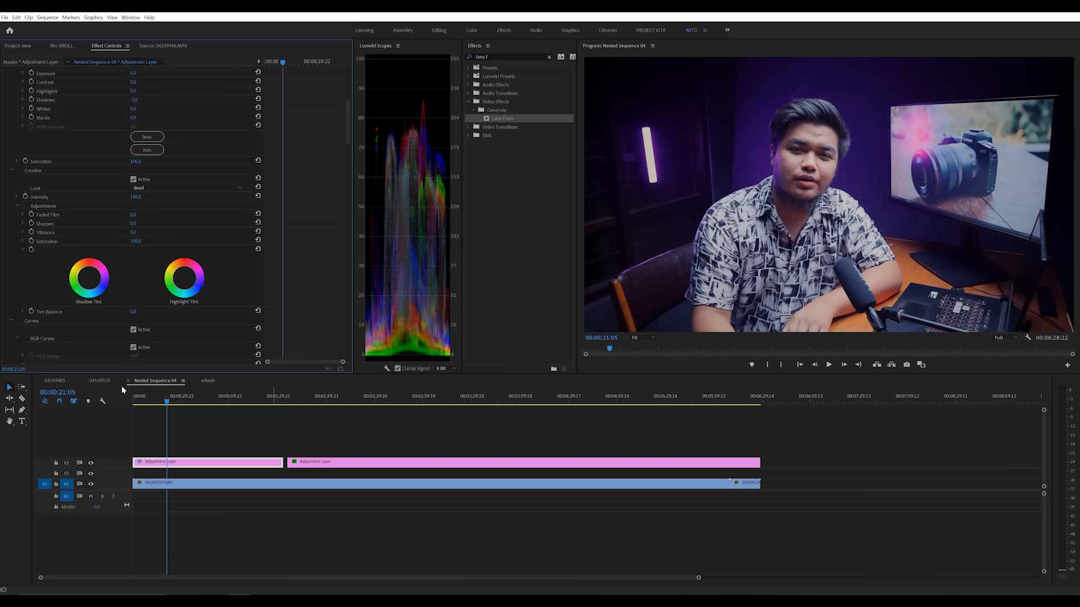
# Step: Switch to the 041A9485 sequence and play its footage from 00:00:10:01
pyautogui.click(99, 381)
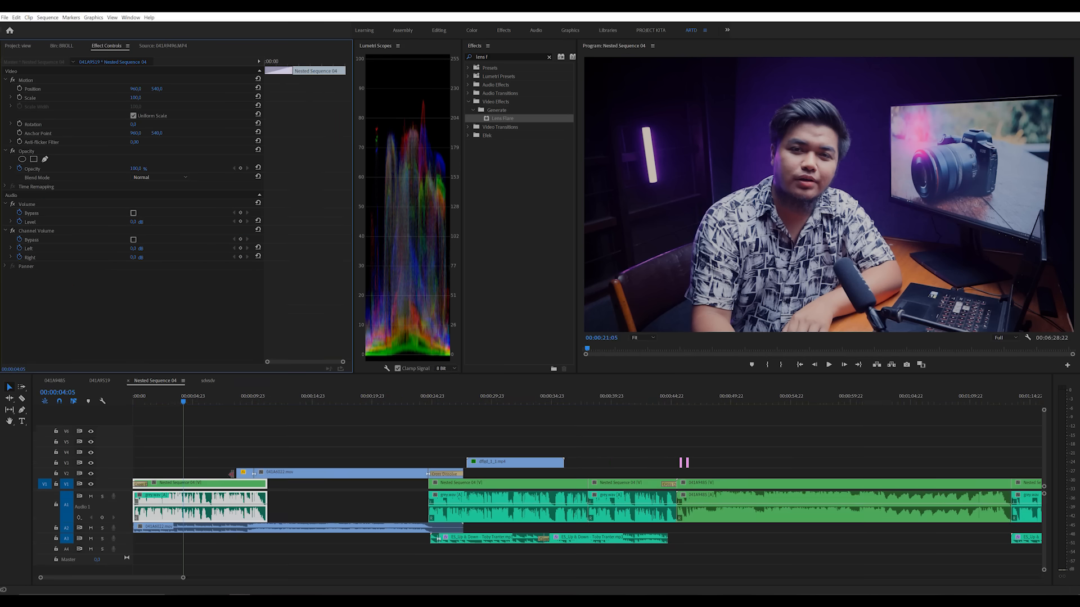
pyautogui.click(63, 382)
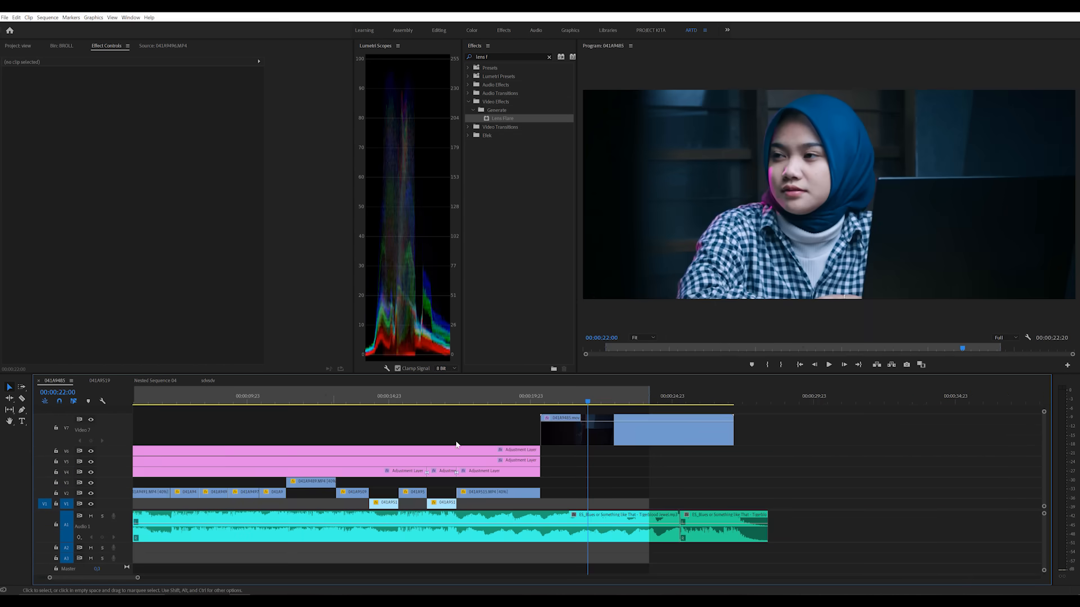
pyautogui.click(249, 401)
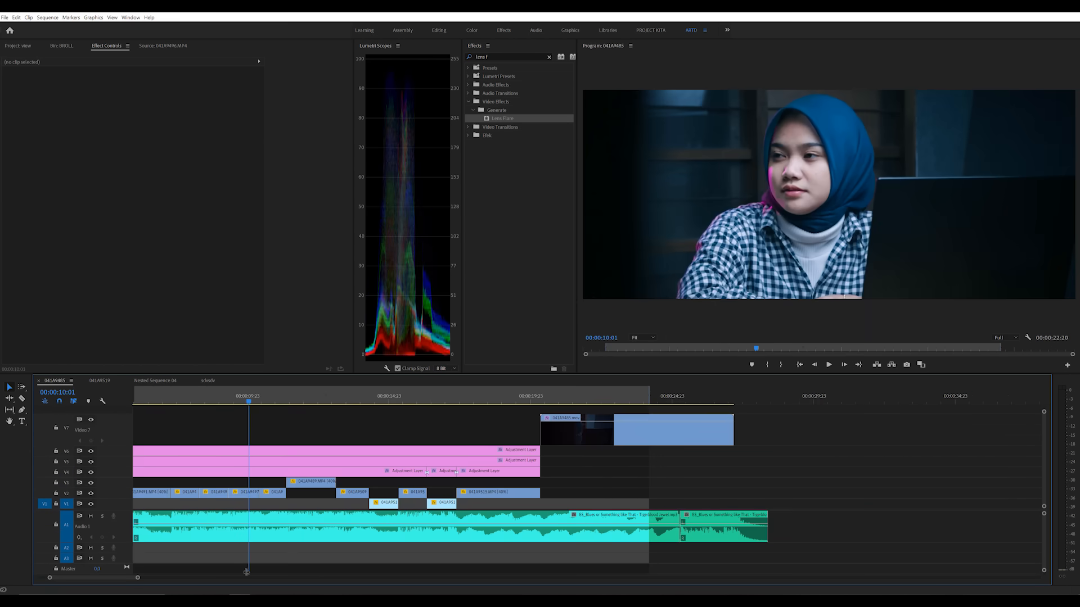
pyautogui.moveTo(138, 578); pyautogui.dragTo(313, 574)
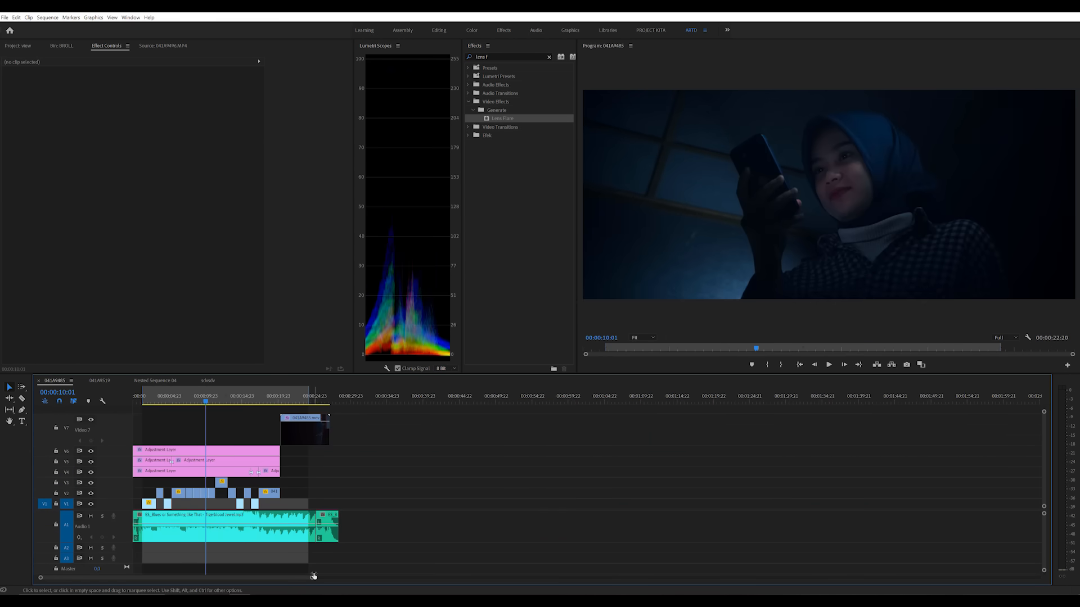
pyautogui.press('space')
pyautogui.press('space')
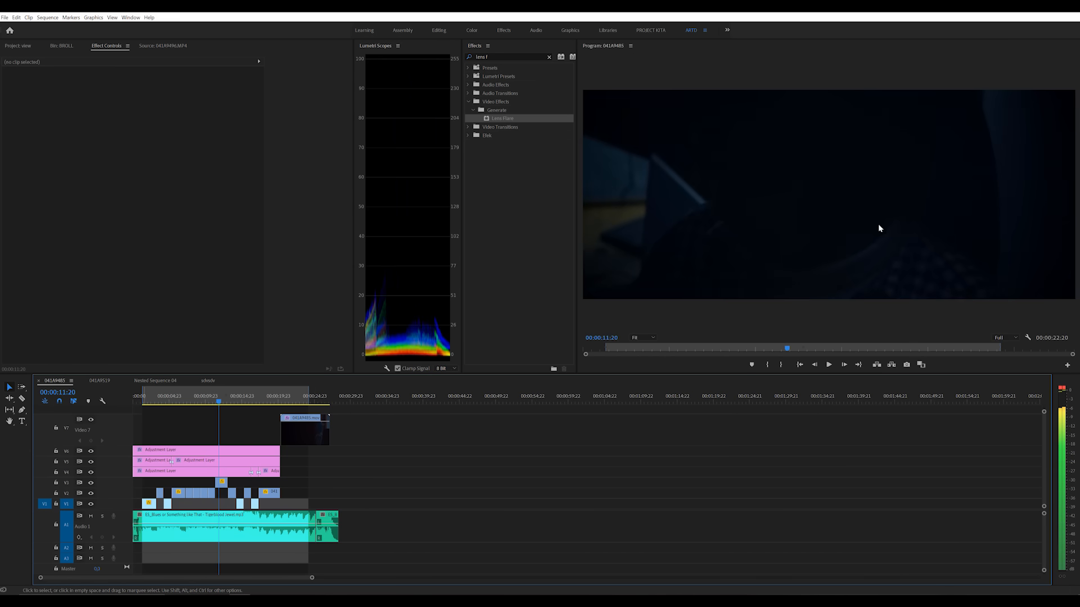
# Step: Move the sequence playhead to 00:00:02:18 and open the BROLL clip 041A9496.MP4 in the source monitor
pyautogui.moveTo(160, 401)
pyautogui.mouseDown()
pyautogui.moveTo(140, 401)
pyautogui.moveTo(154, 404)
pyautogui.mouseUp()
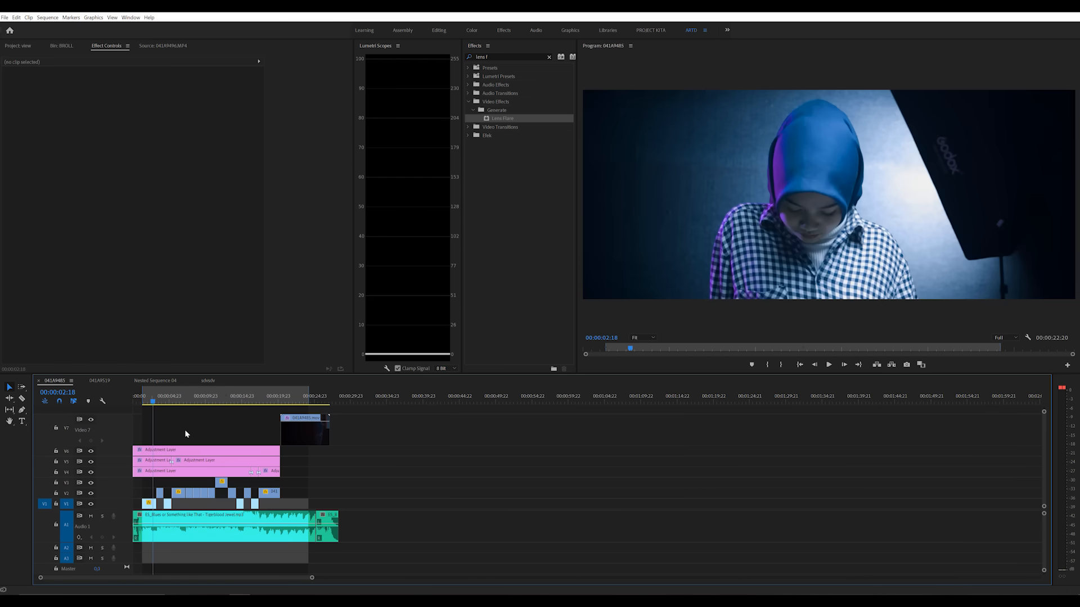
pyautogui.click(62, 45)
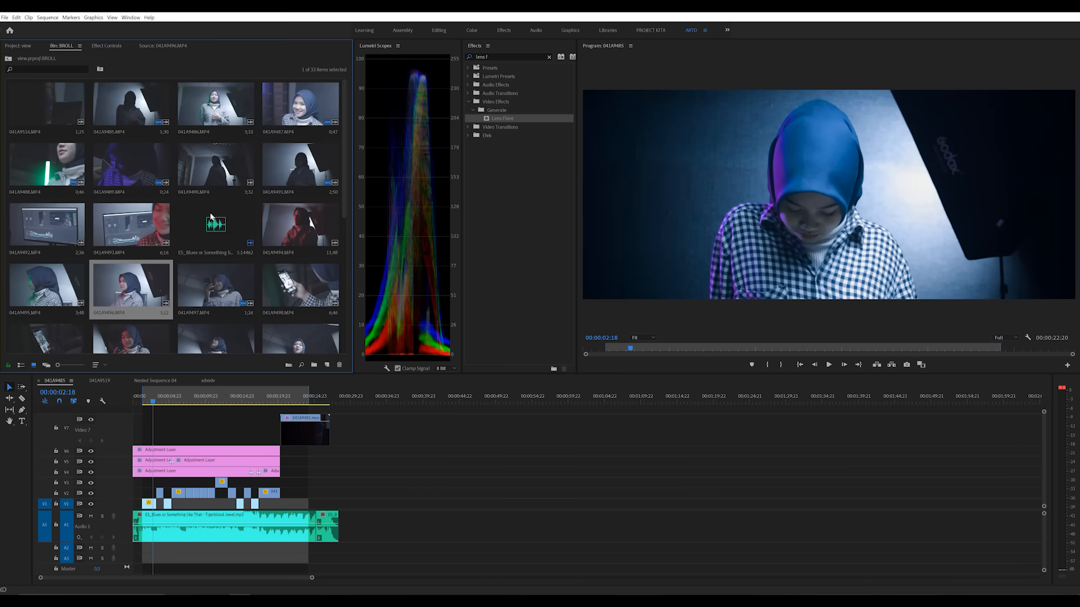
pyautogui.doubleClick(135, 293)
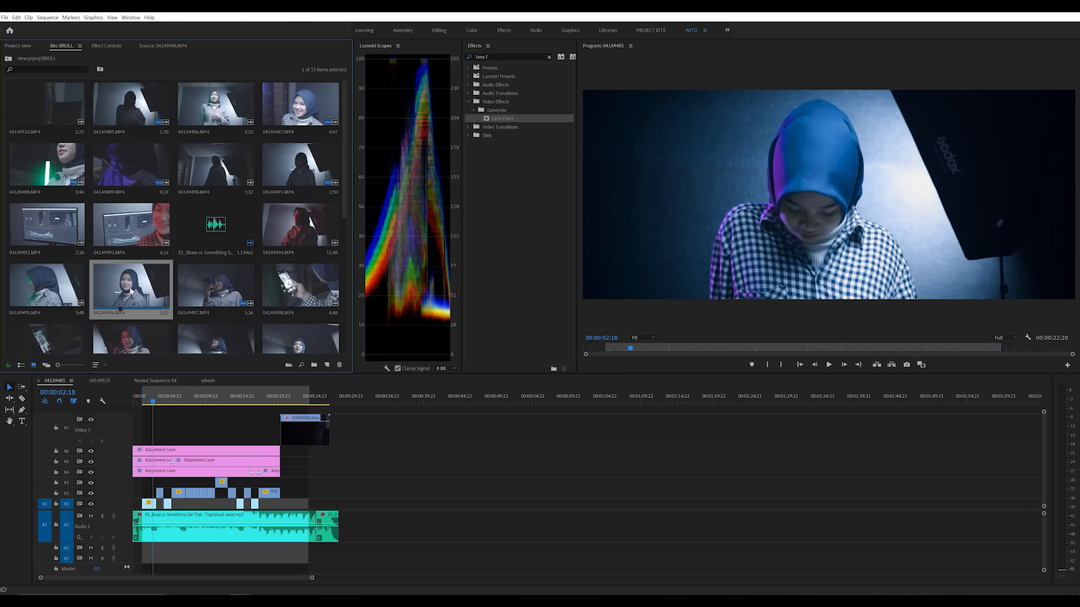
pyautogui.doubleClick(130, 291)
# Step: Mark the source clip's In point at 05;46;08;59 and its Out point at 05;46;10;42
pyautogui.moveTo(129, 353)
pyautogui.mouseDown()
pyautogui.moveTo(243, 355)
pyautogui.moveTo(83, 356)
pyautogui.moveTo(139, 351)
pyautogui.mouseUp()
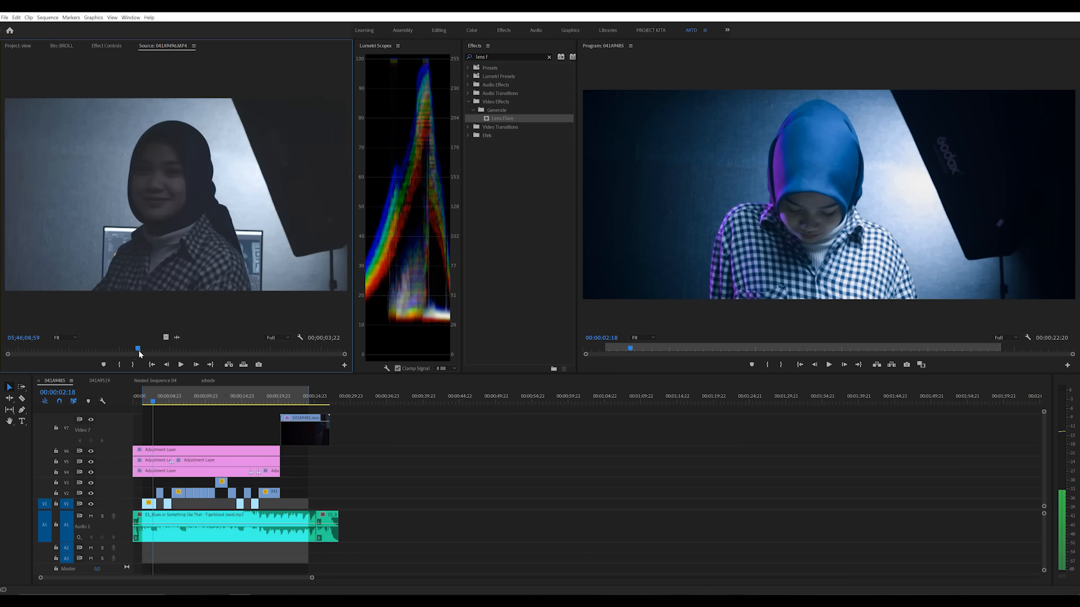
pyautogui.click(120, 365)
pyautogui.moveTo(139, 350); pyautogui.dragTo(311, 352)
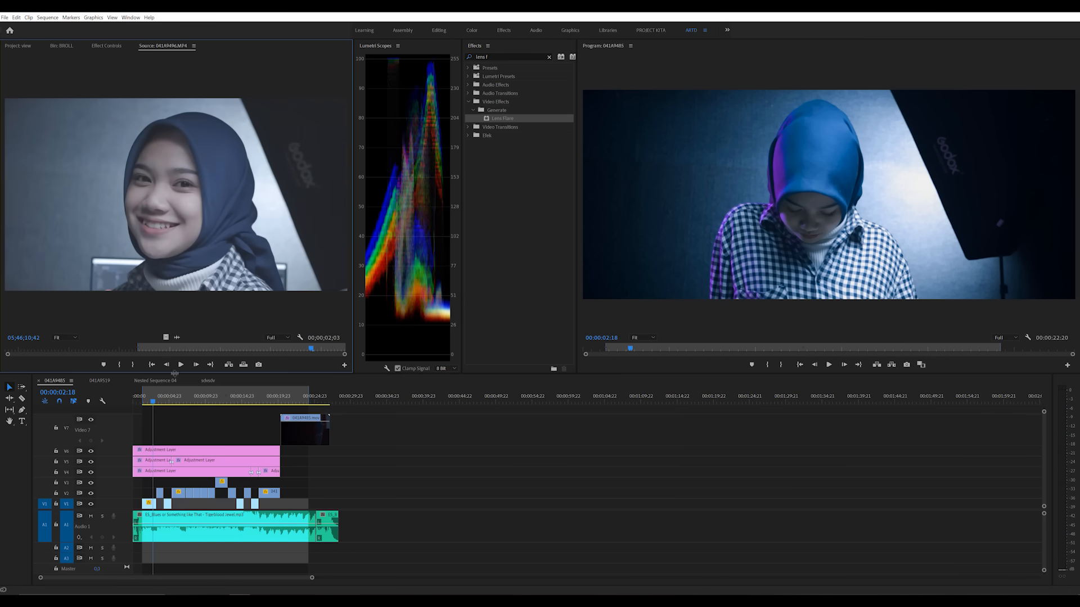
pyautogui.click(132, 364)
# Step: Review the marked source footage and compare the graded sequence frame with the V6 adjustment layer track hidden and shown
pyautogui.click(148, 349)
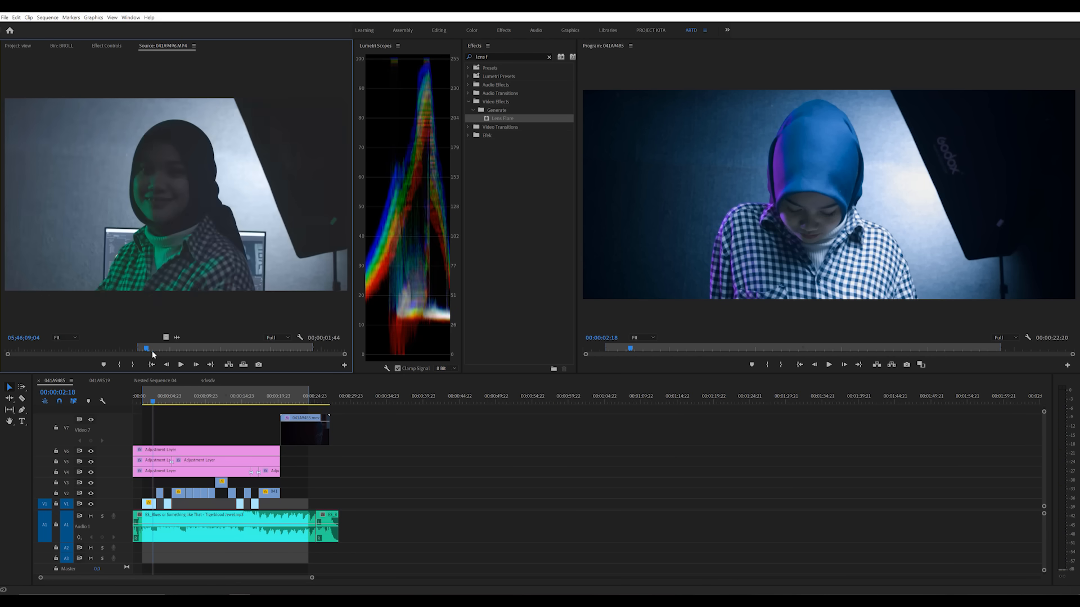
pyautogui.press('space')
pyautogui.moveTo(167, 353); pyautogui.dragTo(221, 353)
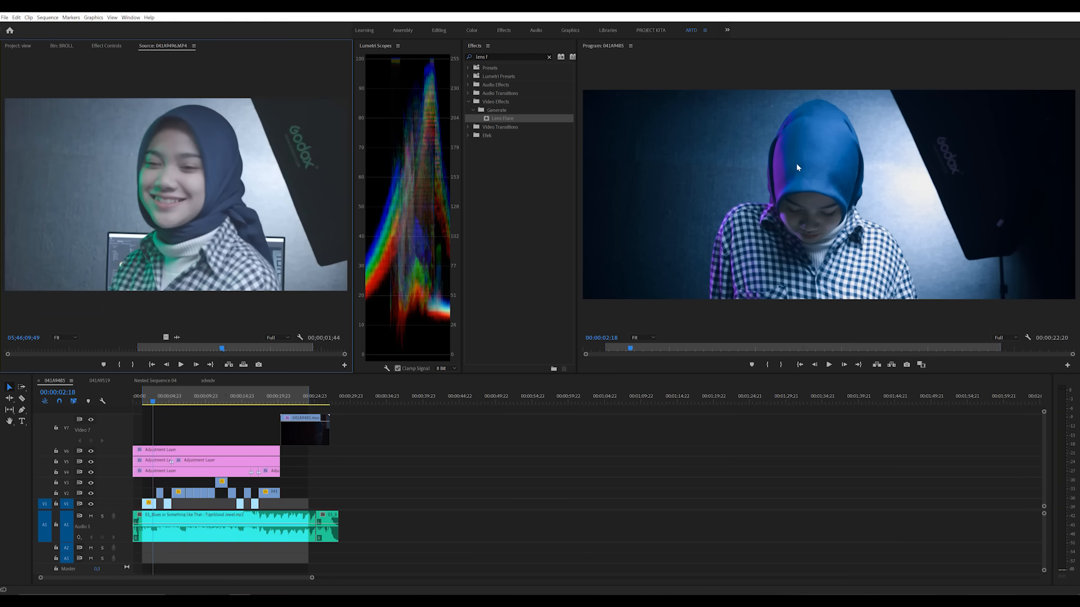
pyautogui.click(91, 452)
pyautogui.click(91, 452)
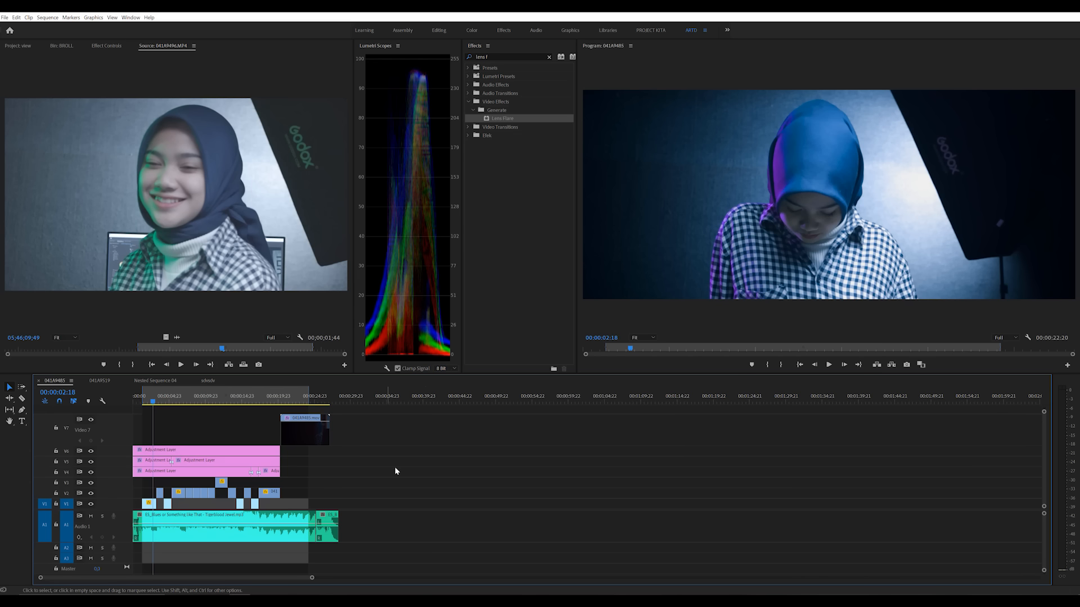
pyautogui.moveTo(145, 349)
pyautogui.mouseDown()
pyautogui.moveTo(309, 360)
pyautogui.moveTo(146, 366)
pyautogui.mouseUp()
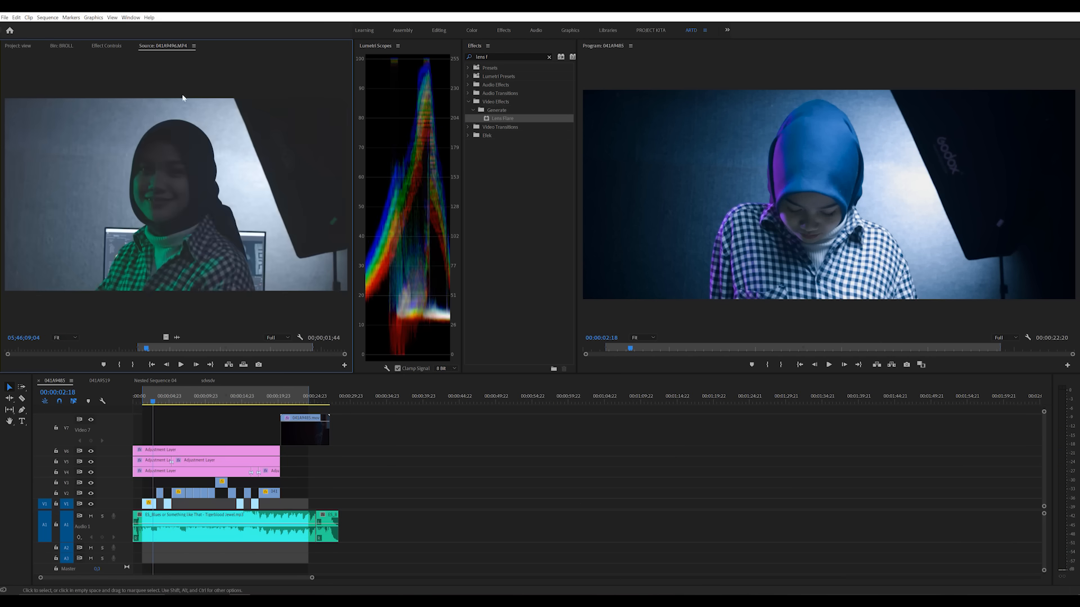
pyautogui.click(522, 441)
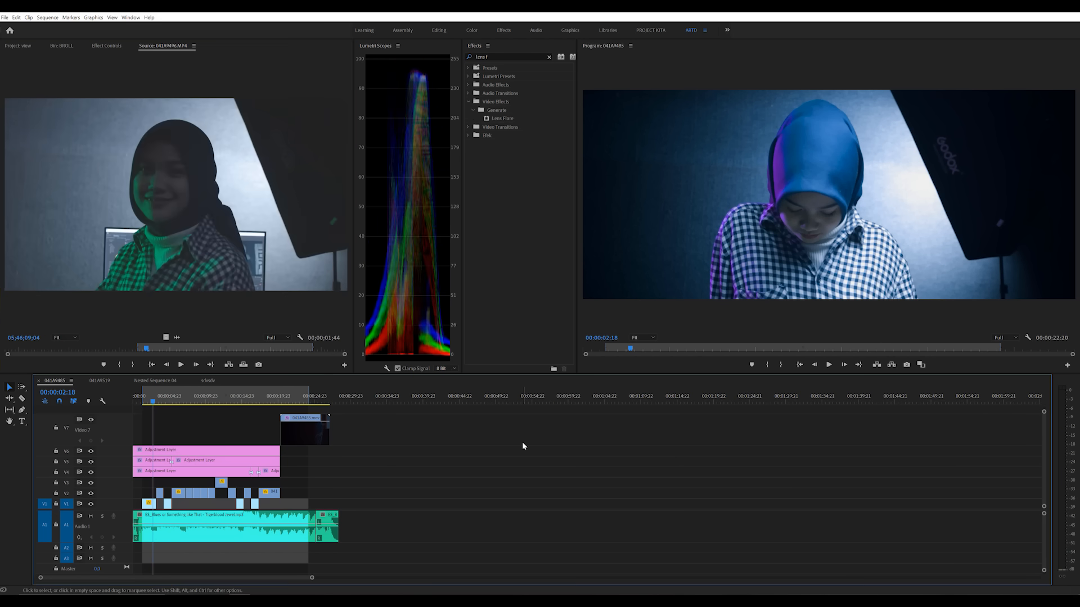
pyautogui.click(241, 273)
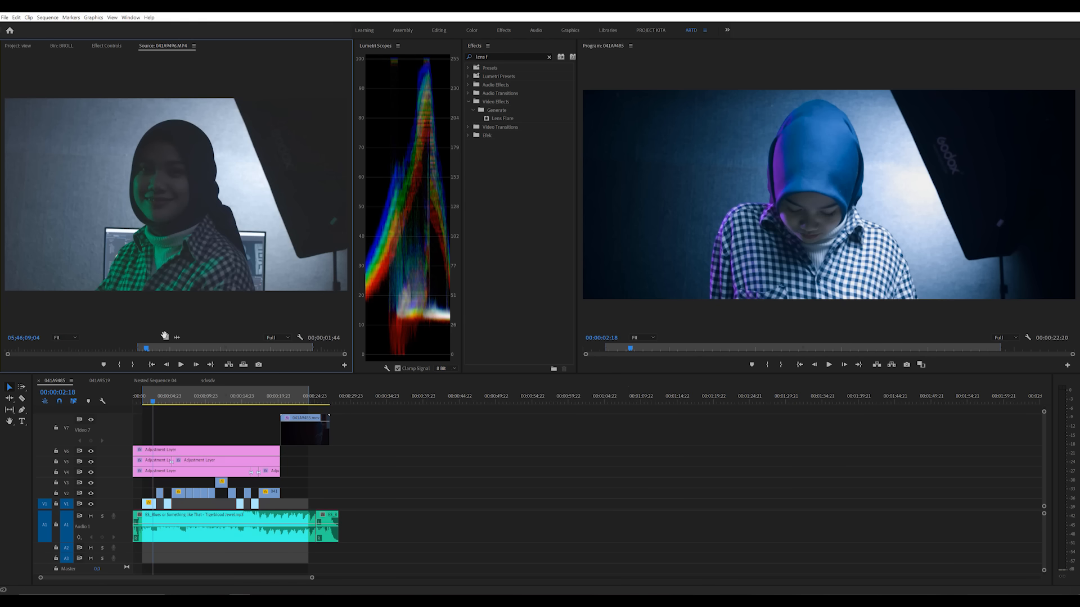
# Step: Place only the video of the marked range on track V5, in the empty area after the existing clips, and play it
pyautogui.moveTo(149, 346); pyautogui.dragTo(311, 347)
pyautogui.moveTo(165, 337); pyautogui.dragTo(374, 462)
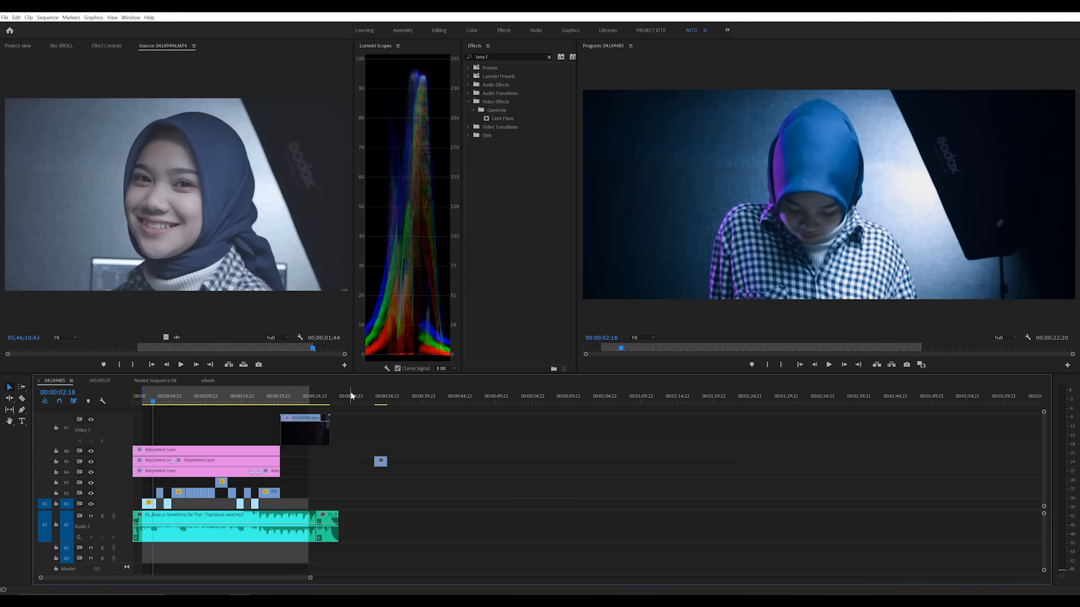
pyautogui.click(362, 396)
pyautogui.press('space')
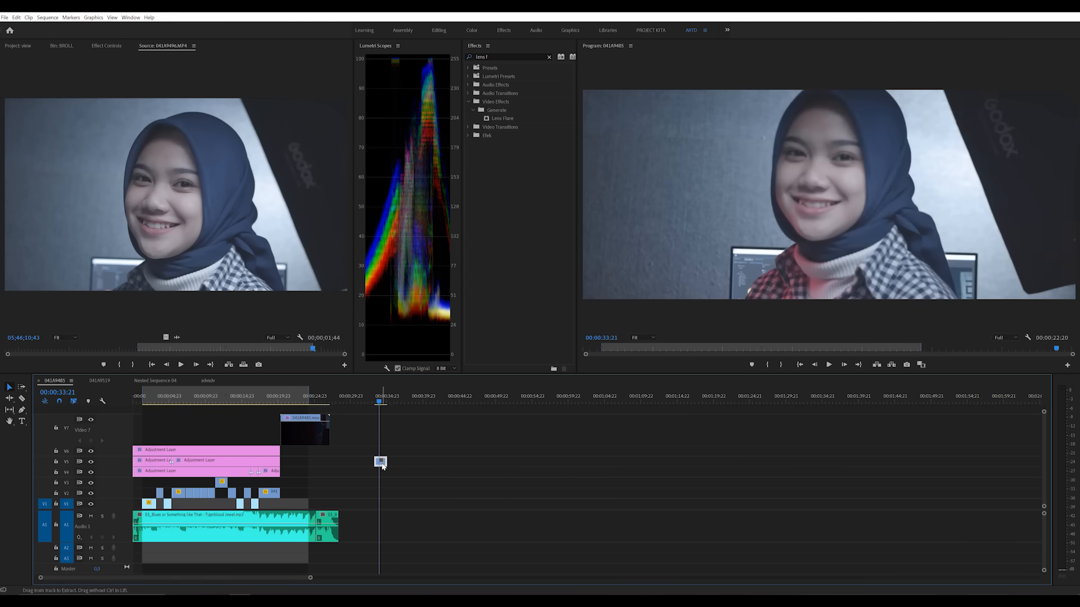
# Step: Slow the newly placed V5 clip to 40% speed and play it back
pyautogui.hotkey('ctrl', 'r')
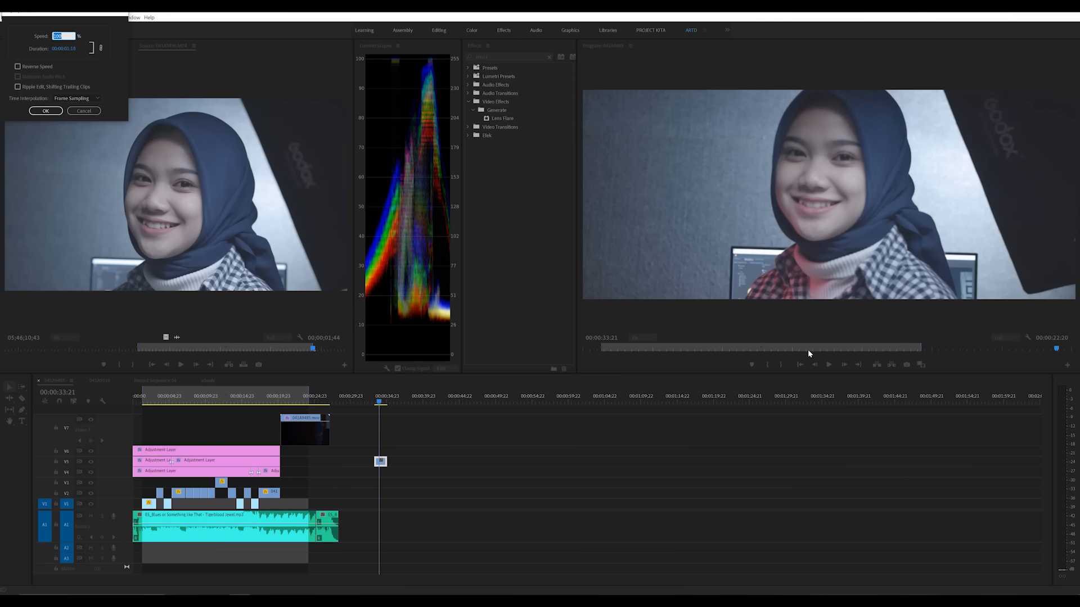
pyautogui.write('4:10')
pyautogui.press('Return')
pyautogui.press('space')
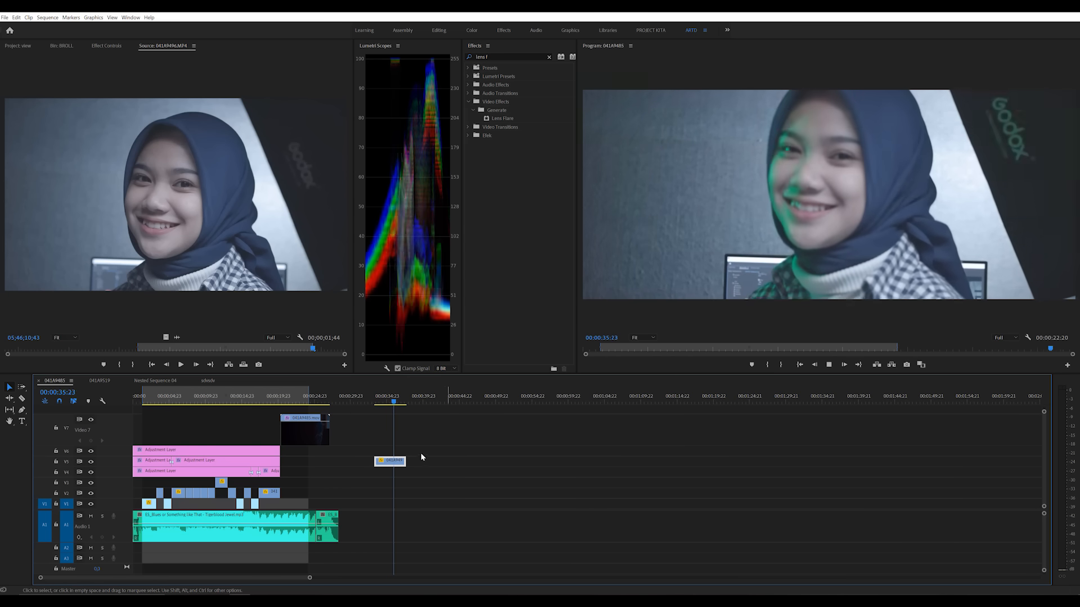
pyautogui.press('space')
pyautogui.click(379, 401)
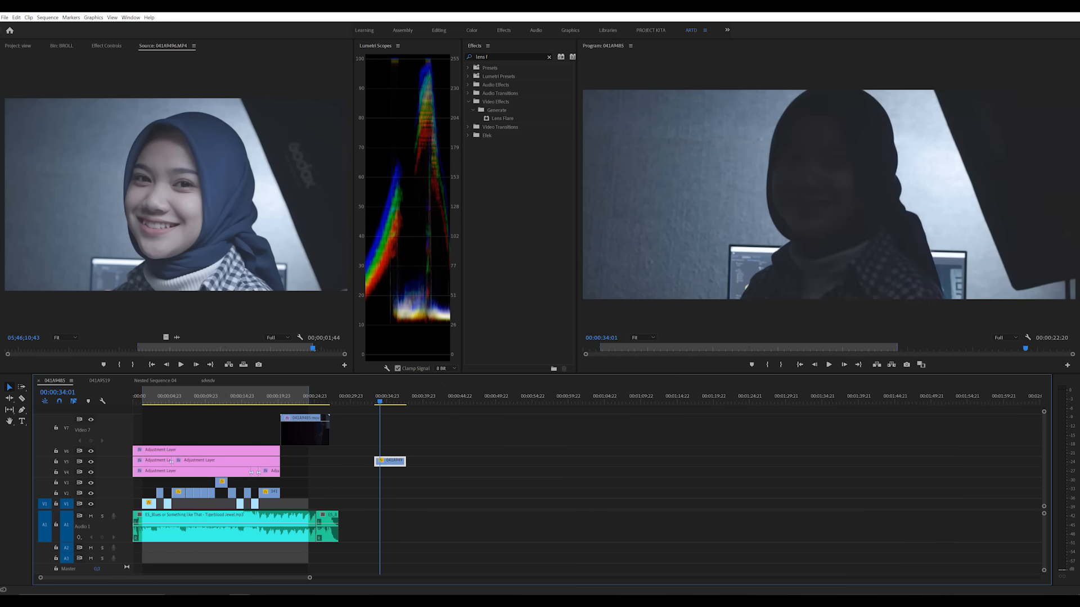
# Step: Check the frame size in the sequence settings and close them without making changes
pyautogui.click(71, 18)
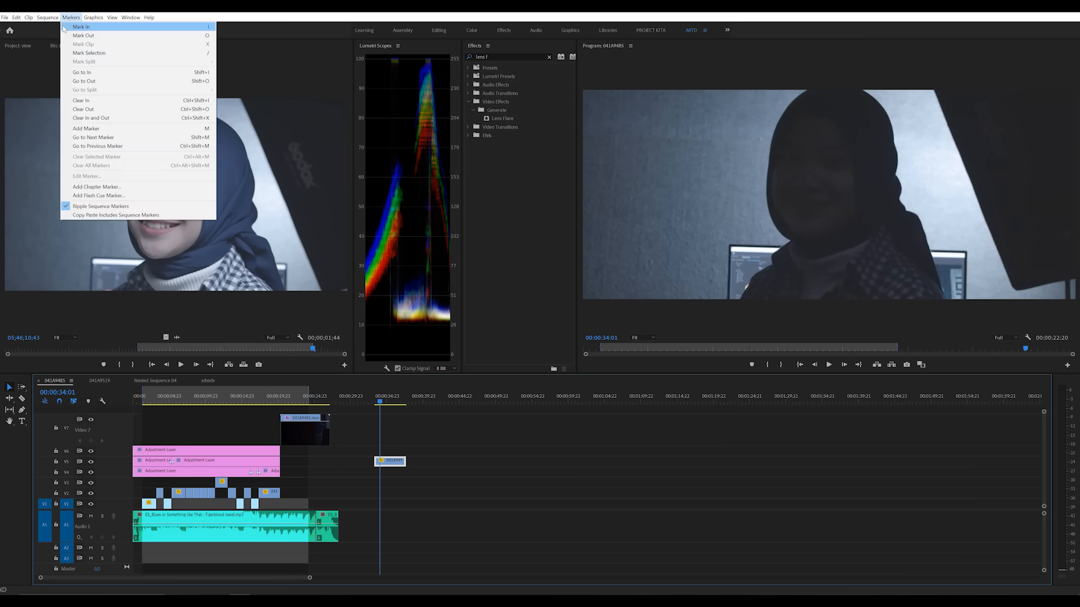
pyautogui.click(68, 27)
pyautogui.hotkey('ctrl', 'z')
pyautogui.click(47, 18)
pyautogui.click(52, 27)
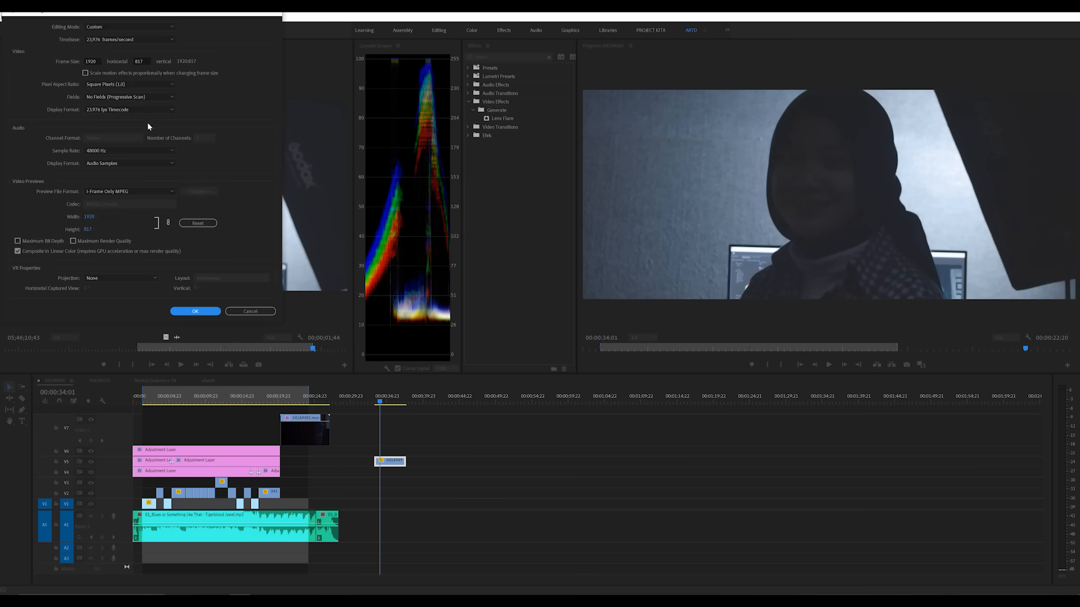
pyautogui.click(93, 61)
pyautogui.press('Tab')
pyautogui.click(264, 312)
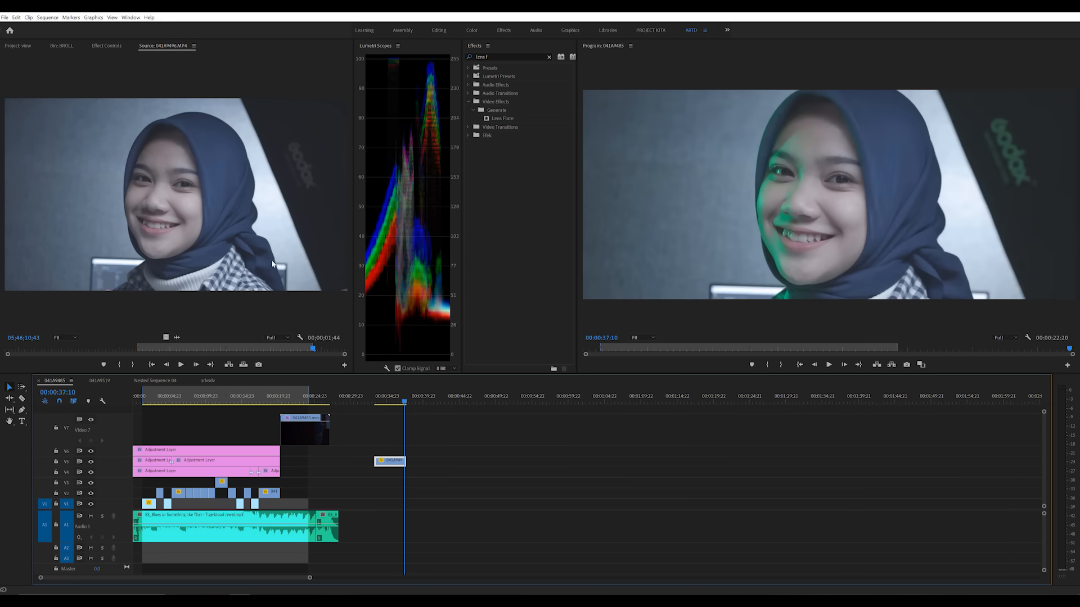
# Step: Create a 1920 x 817 adjustment layer at 23.976 fps and place it on track V6 above the slowed clip
pyautogui.click(17, 45)
pyautogui.click(326, 364)
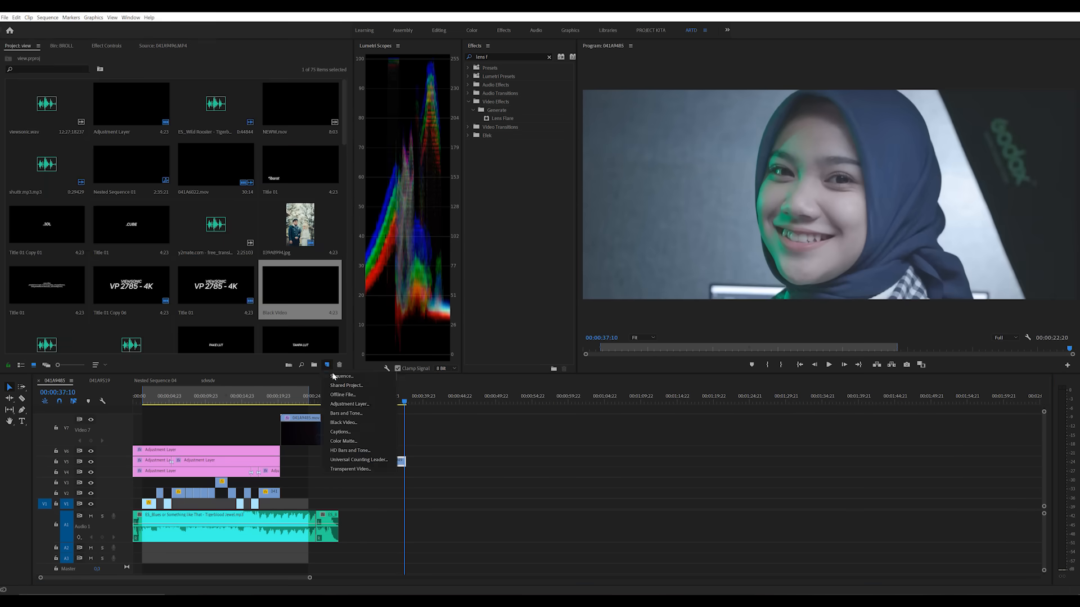
pyautogui.click(347, 405)
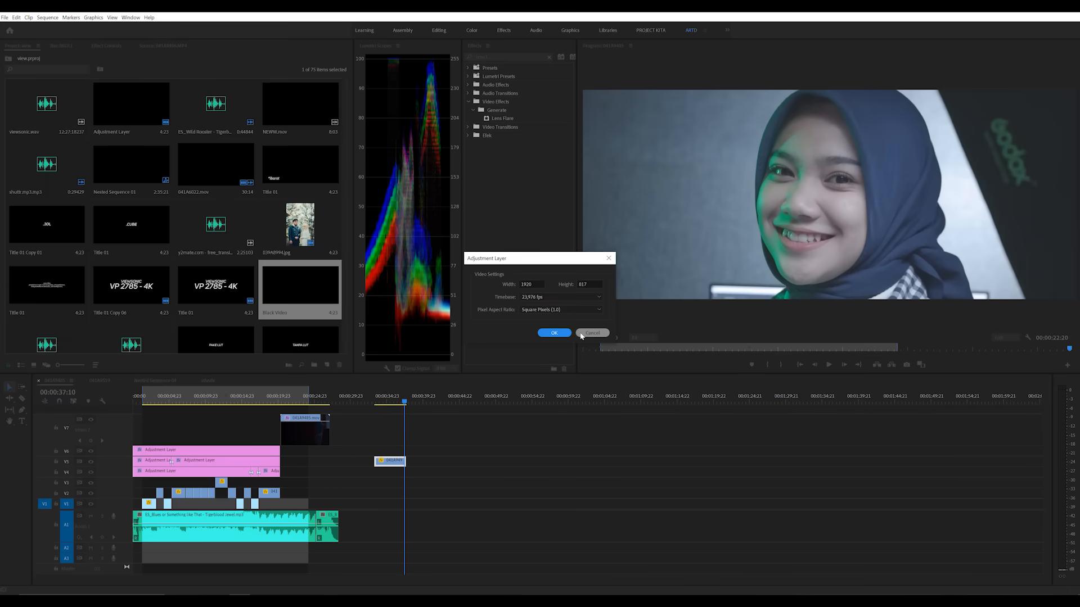
pyautogui.click(554, 333)
pyautogui.moveTo(303, 335); pyautogui.dragTo(375, 450)
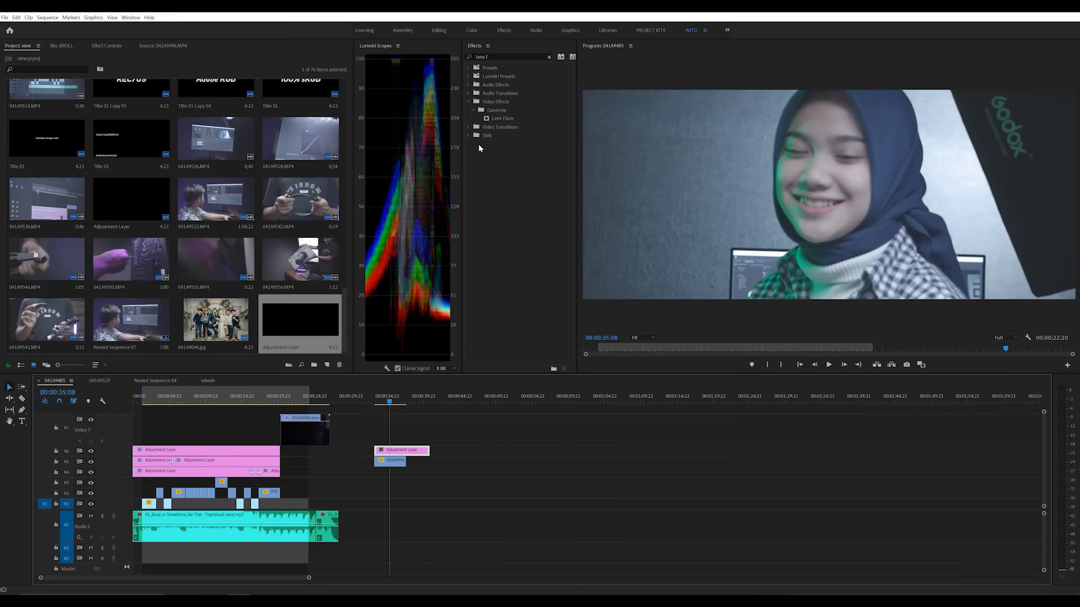
# Step: Apply the Lumetri Color effect from the Efek folder to the new adjustment layer and expand its Basic Correction settings
pyautogui.click(549, 57)
pyautogui.click(468, 102)
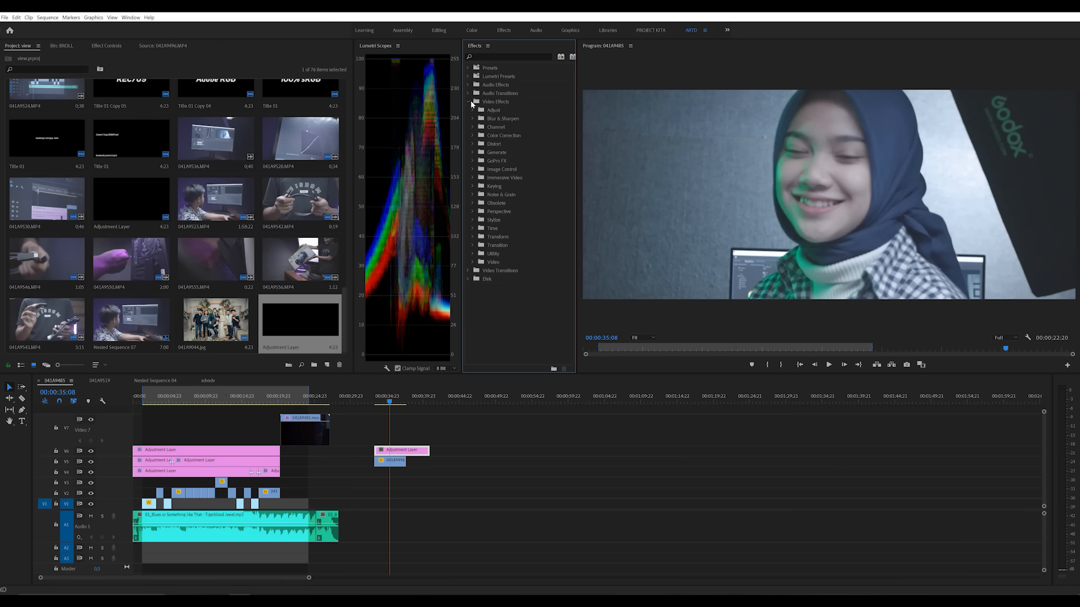
pyautogui.click(473, 135)
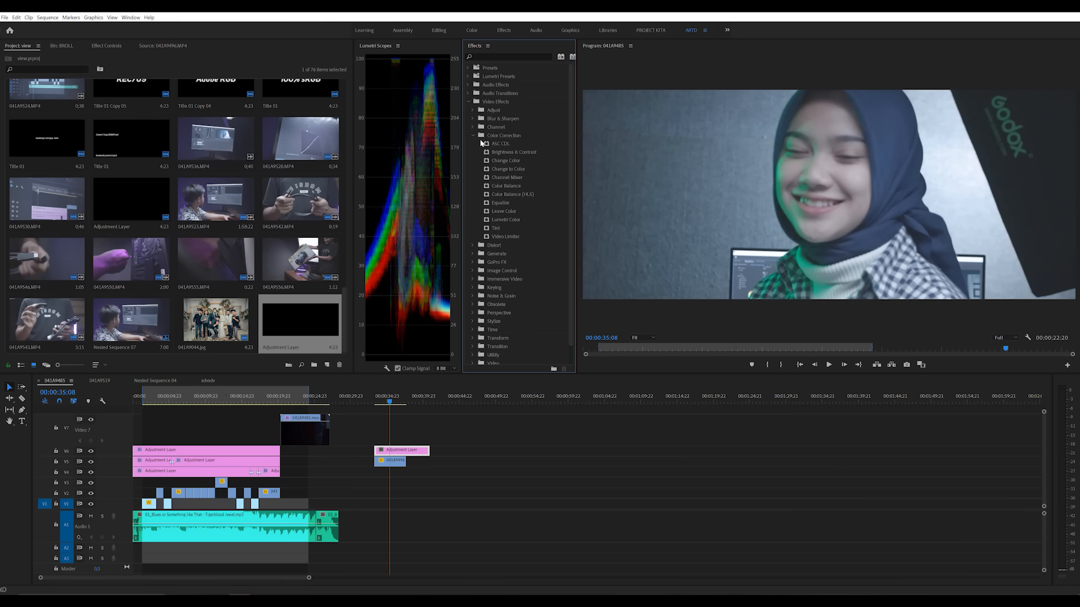
pyautogui.click(468, 102)
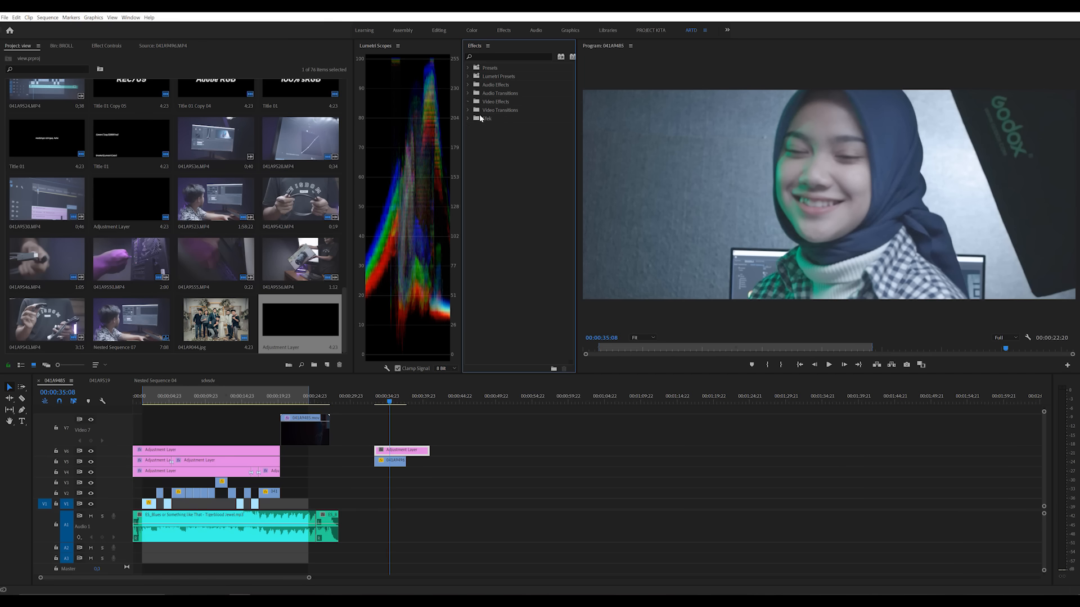
pyautogui.click(467, 118)
pyautogui.click(486, 119)
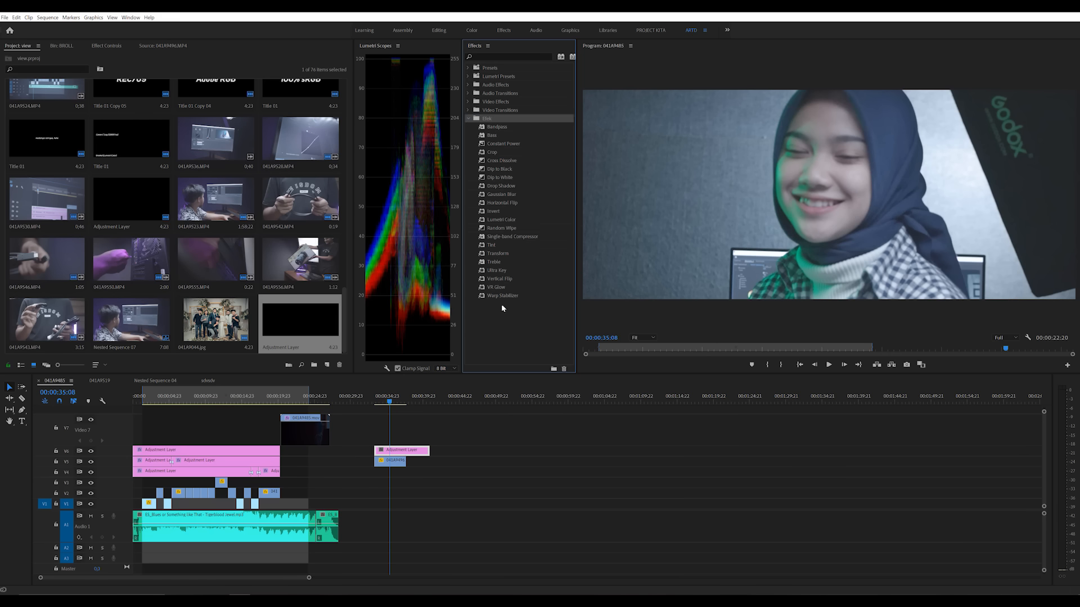
pyautogui.moveTo(495, 220); pyautogui.dragTo(411, 450)
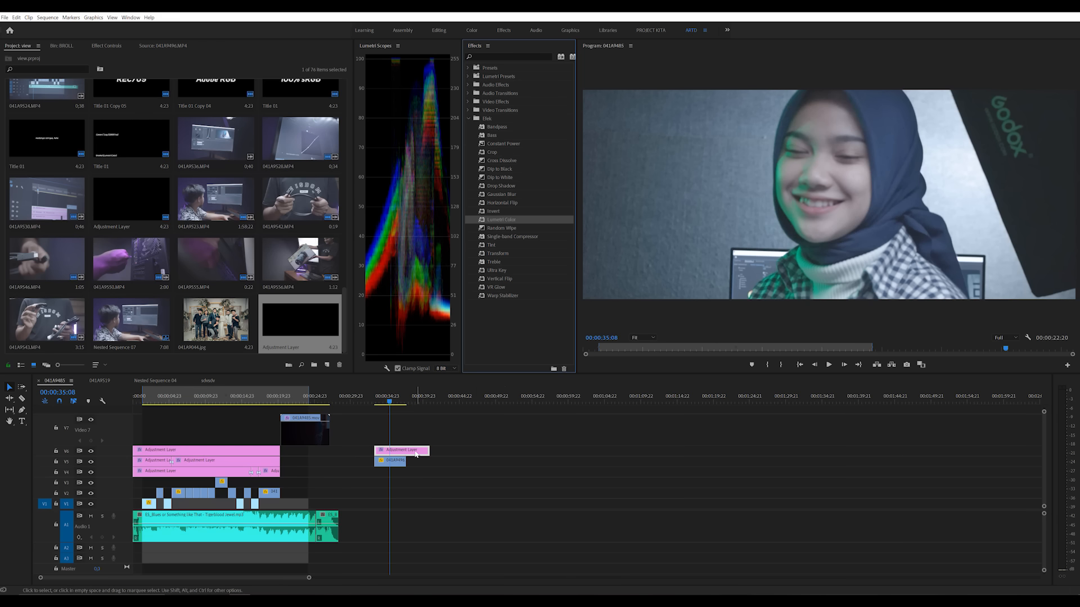
pyautogui.click(112, 47)
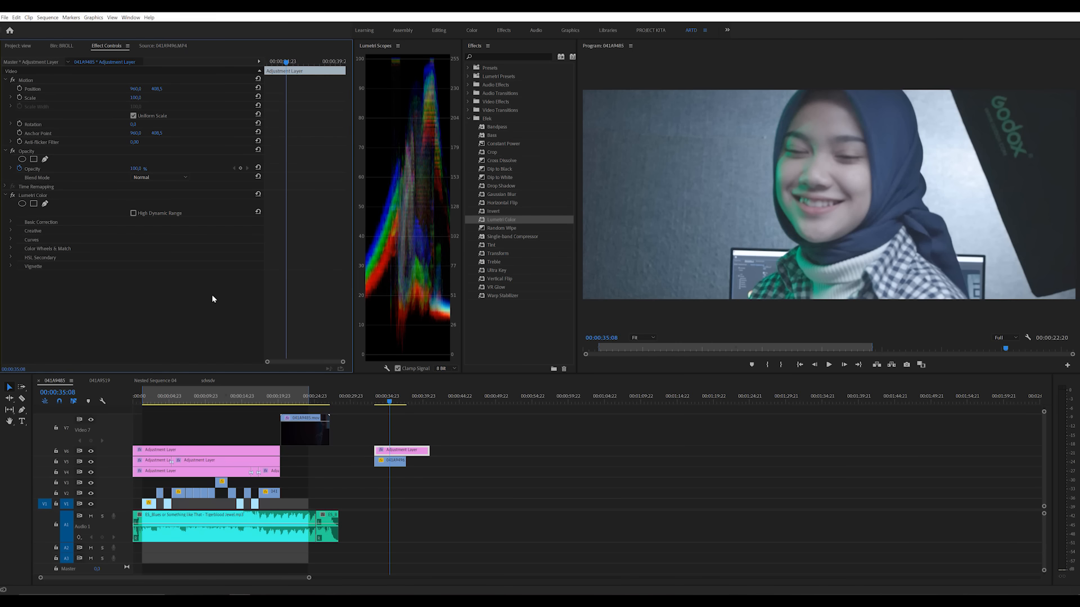
pyautogui.click(12, 223)
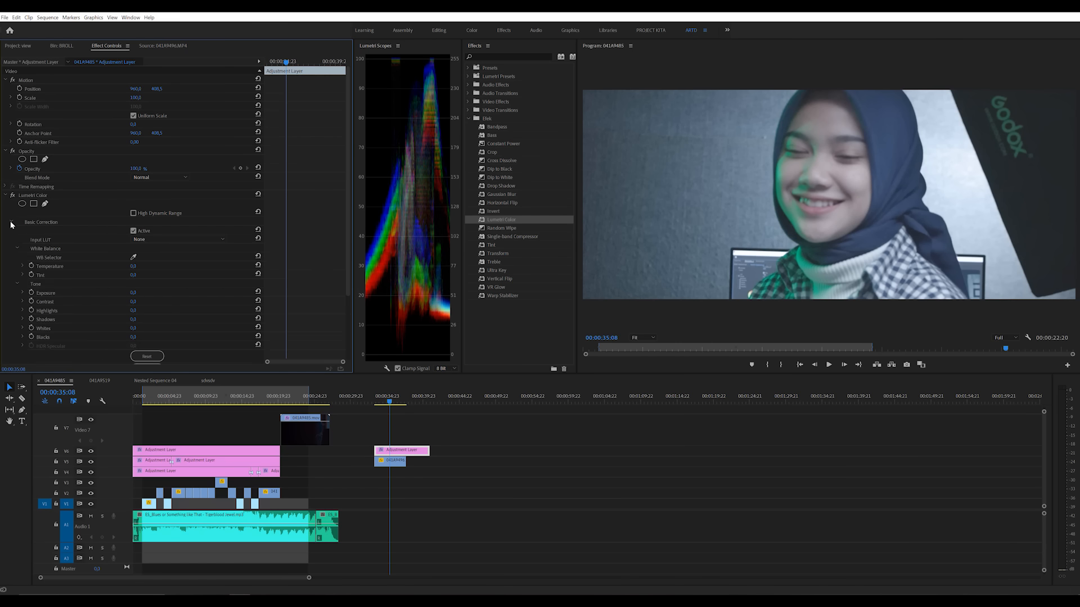
pyautogui.scroll(-3, 12, 224)
# Step: Try Input LUTs including ALEXA_Default_LogC2Rec709, AlexaV3_K1S1_LogC2Video_DCIP3_EE and ARRI_Universal_HD on the footage, and reset the Input LUT to None
pyautogui.click(188, 180)
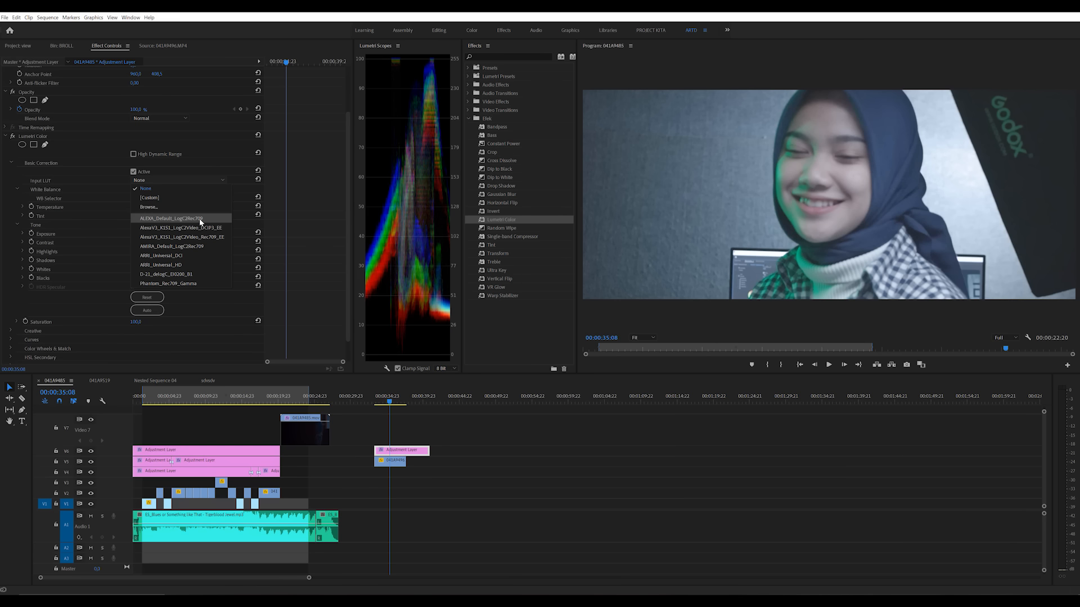
pyautogui.click(199, 218)
pyautogui.click(174, 182)
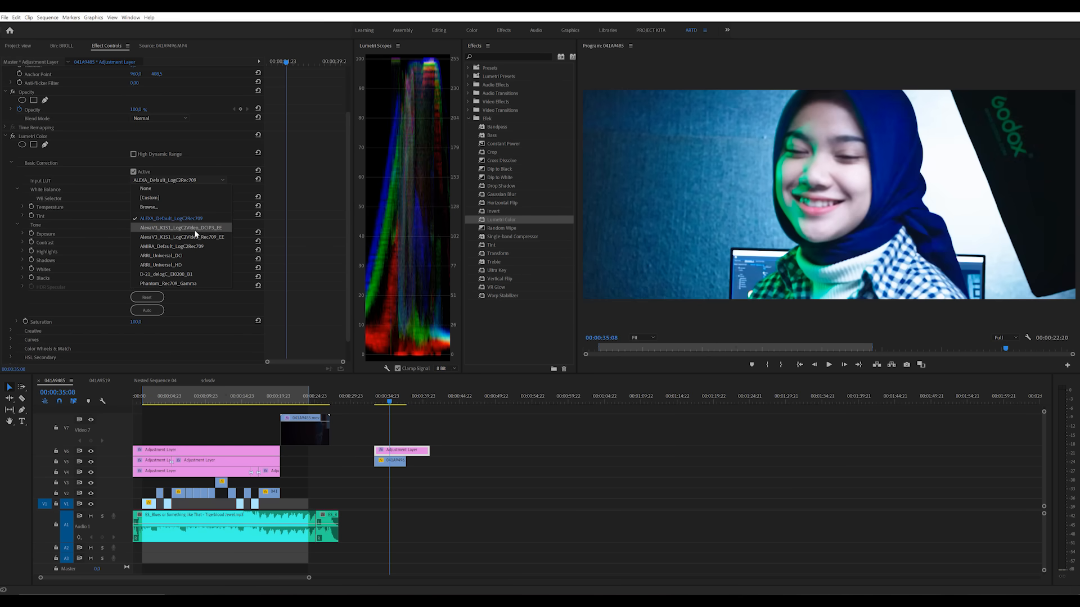
pyautogui.click(194, 230)
pyautogui.click(180, 180)
pyautogui.click(214, 246)
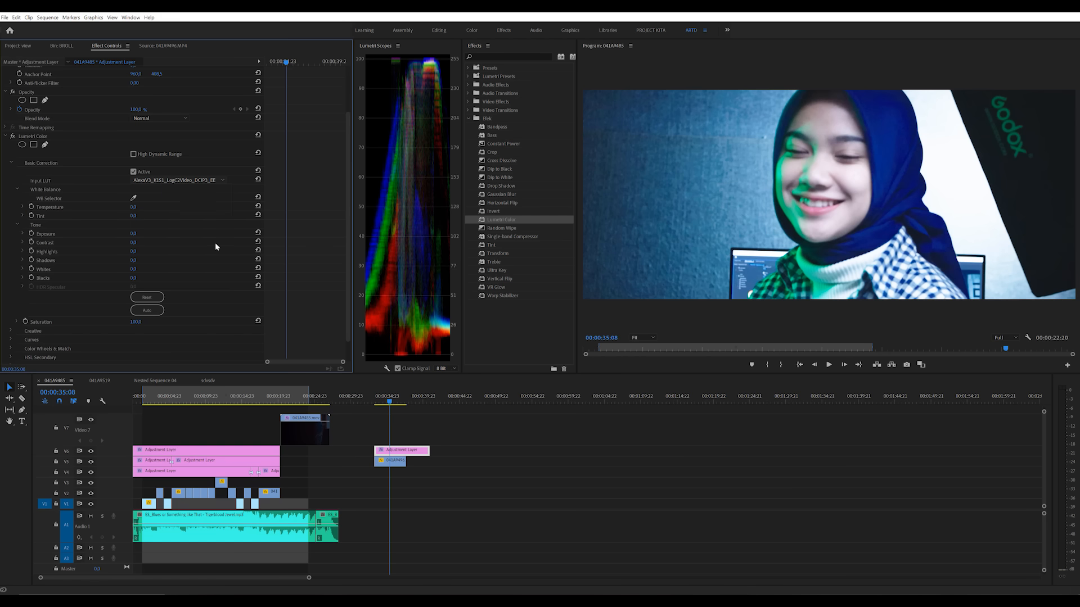
pyautogui.click(184, 182)
pyautogui.click(194, 262)
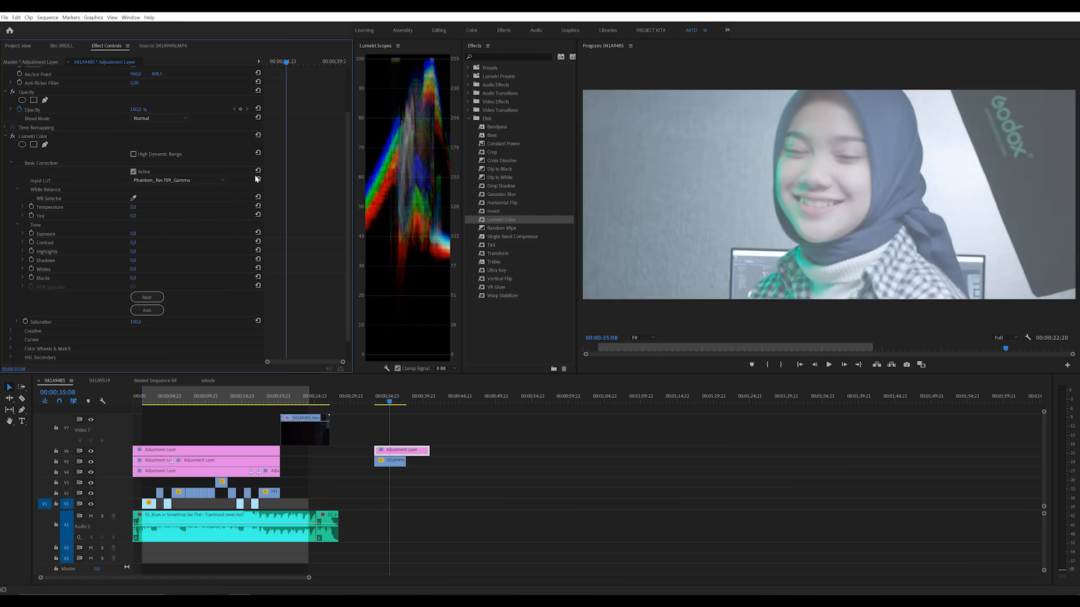
pyautogui.click(258, 180)
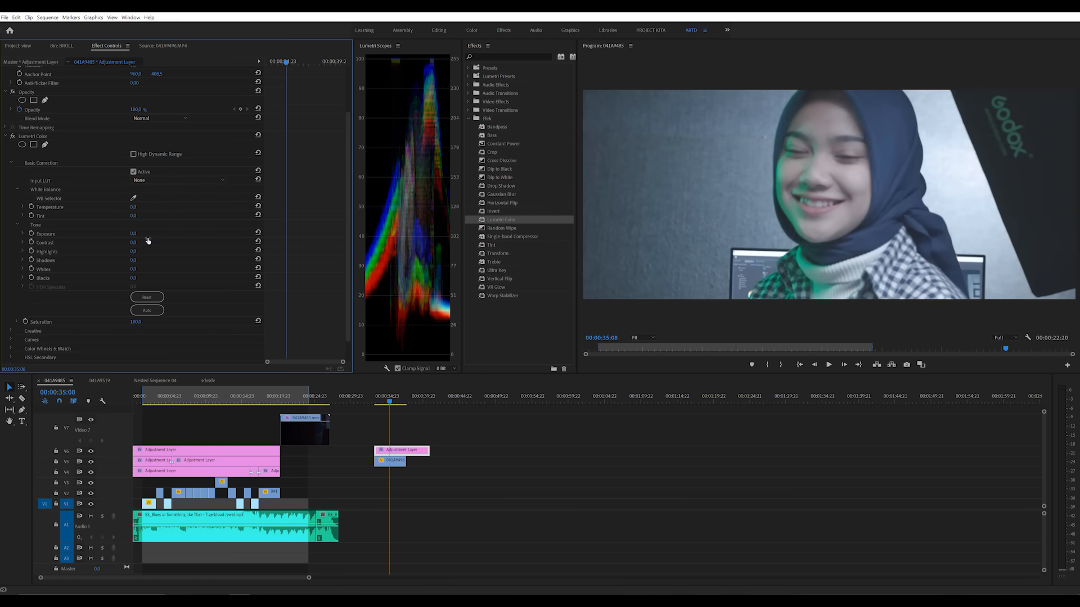
# Step: Try raising the Temperature and Tint, revert both changes, and play the footage
pyautogui.moveTo(133, 208); pyautogui.dragTo(227, 223)
pyautogui.click(258, 207)
pyautogui.moveTo(136, 216); pyautogui.dragTo(192, 216)
pyautogui.hotkey('ctrl', 'z')
pyautogui.press('space')
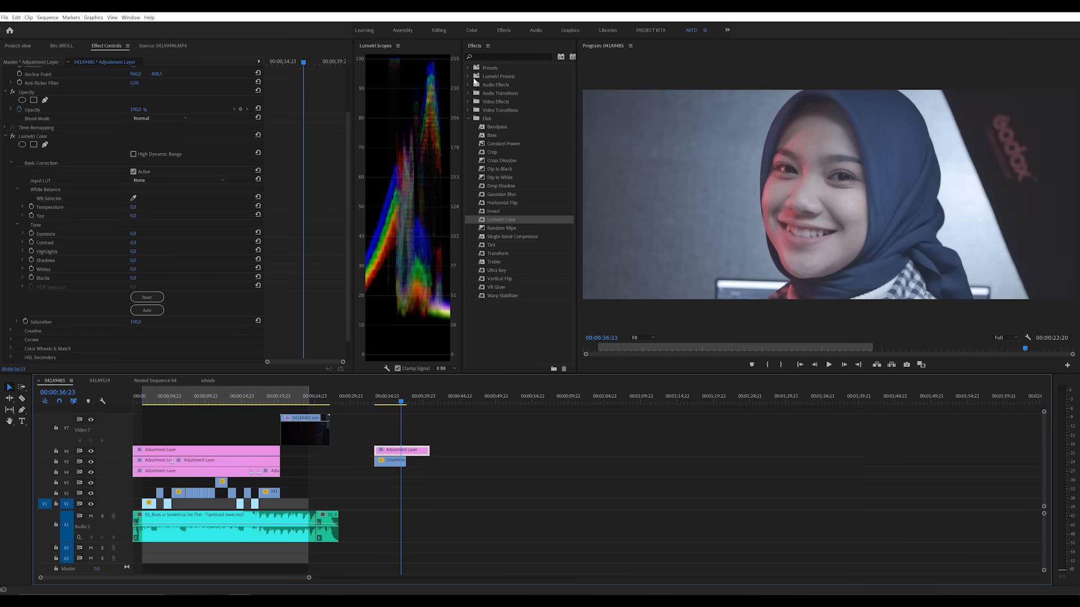
# Step: Check where the Lumetri Scopes panel is enabled and move the playhead to 00:00:37:03
pyautogui.click(413, 247)
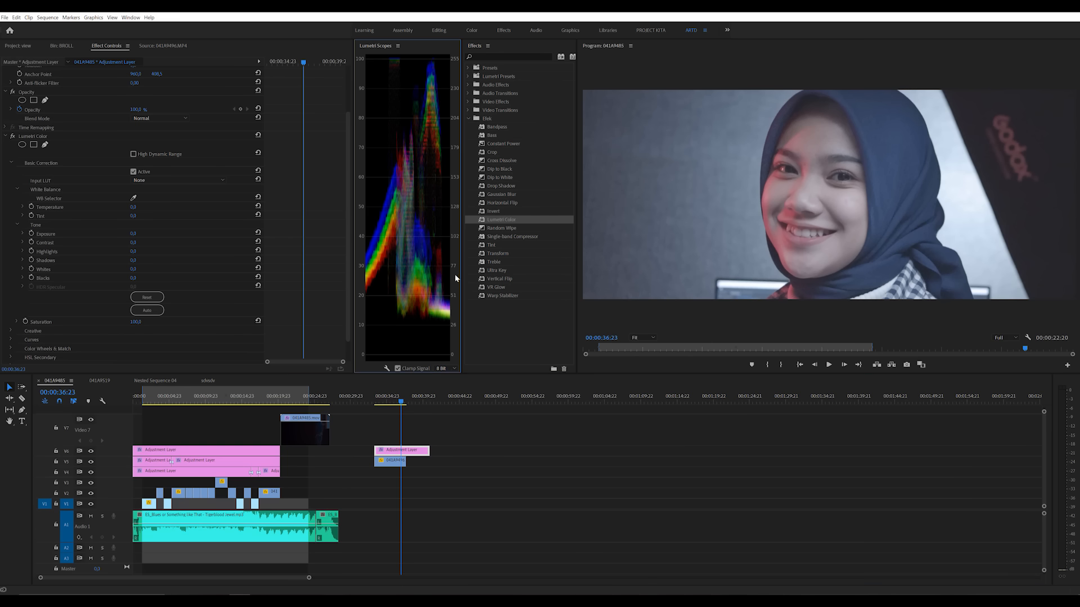
pyautogui.click(130, 17)
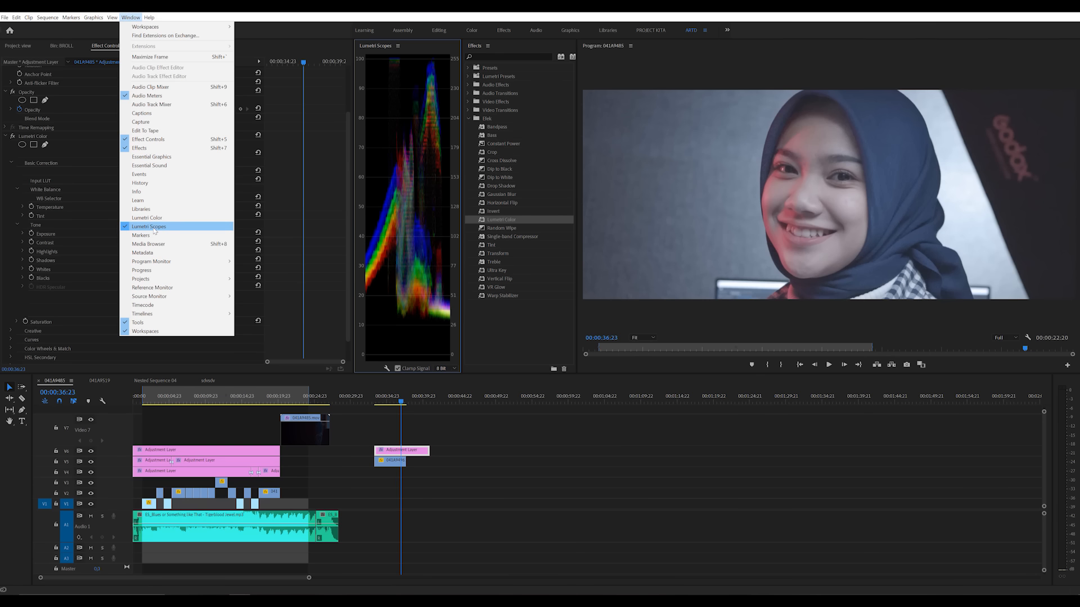
pyautogui.click(270, 230)
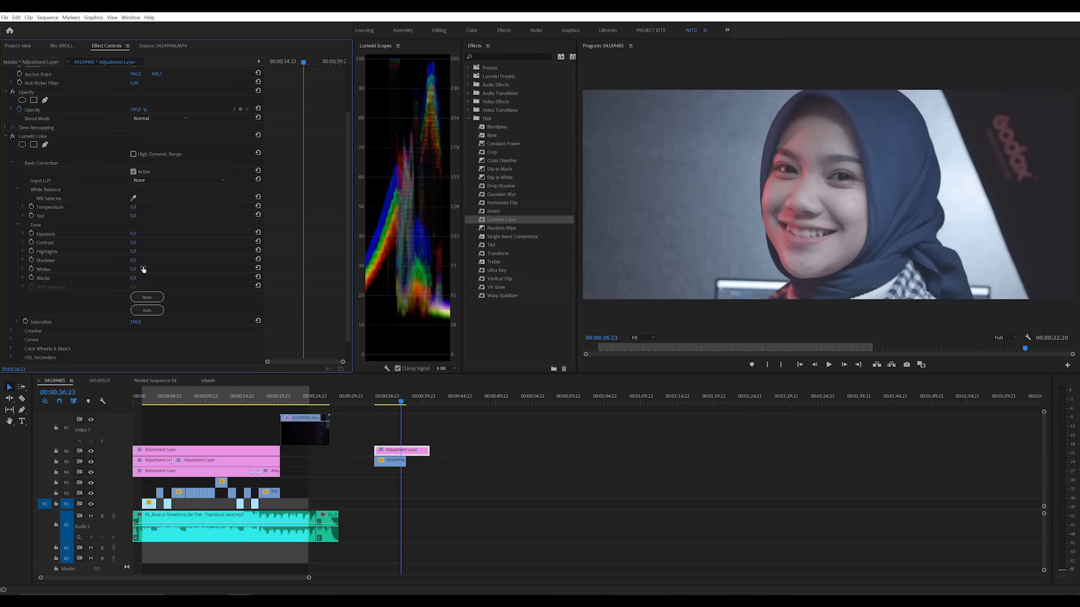
pyautogui.click(403, 402)
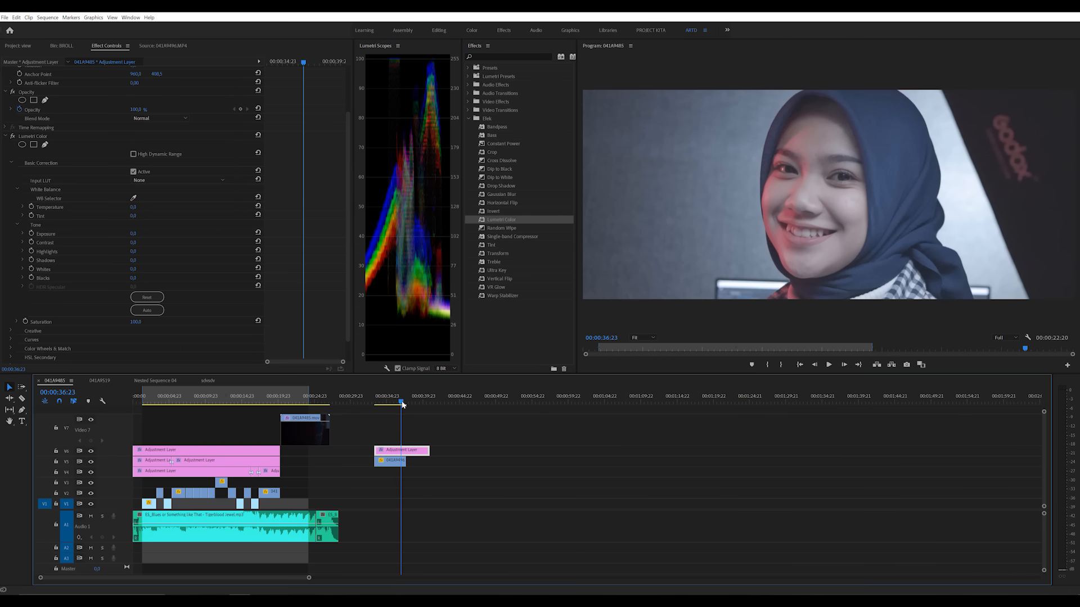
pyautogui.press('Right')
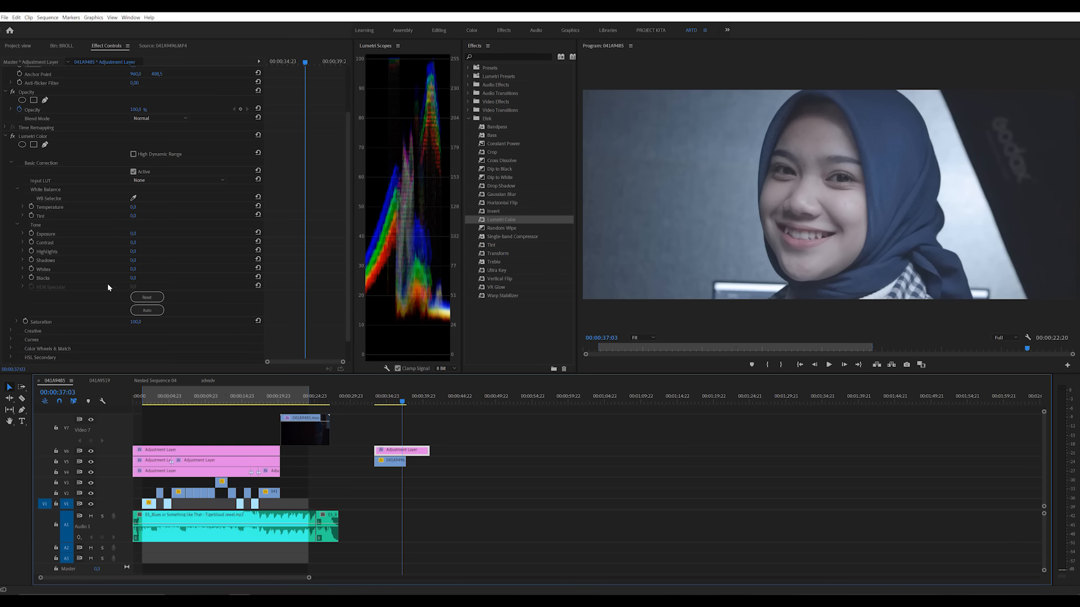
# Step: Try lowering the Shadows in Basic Correction and undo the change
pyautogui.moveTo(134, 260); pyautogui.dragTo(96, 260)
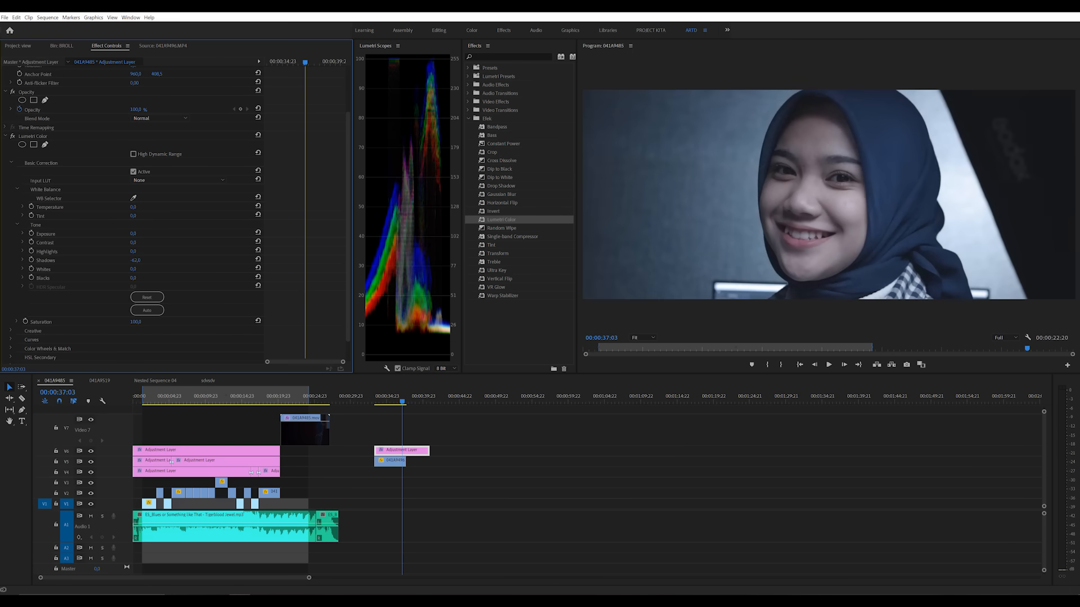
pyautogui.hotkey('ctrl', 'z')
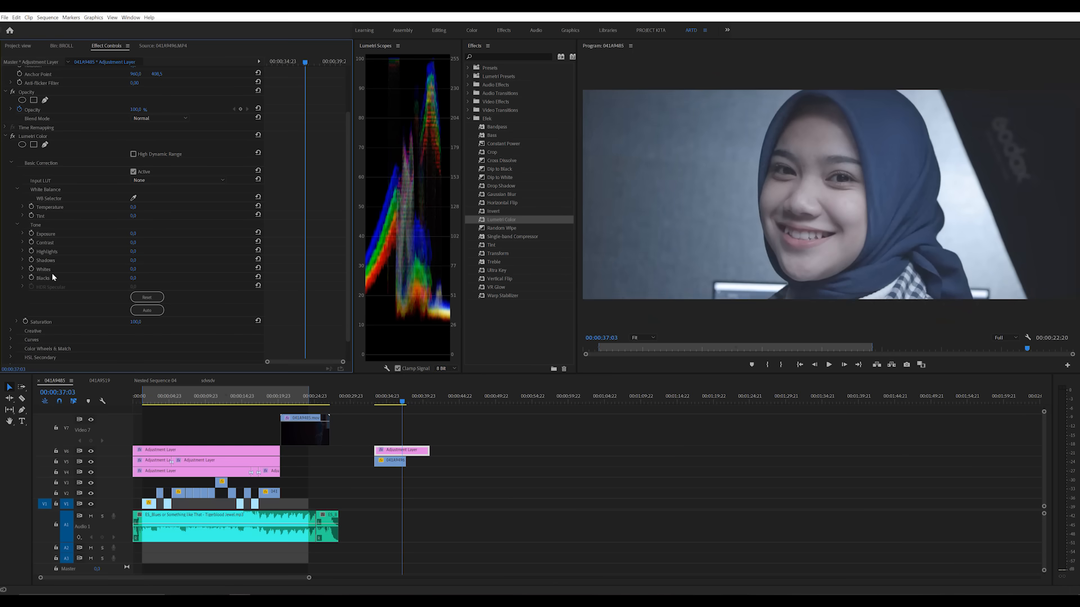
# Step: Expand the Lumetri Curves section, add an upper control point to the white RGB curve, and shift its black point inward
pyautogui.scroll(-1, 297, 231)
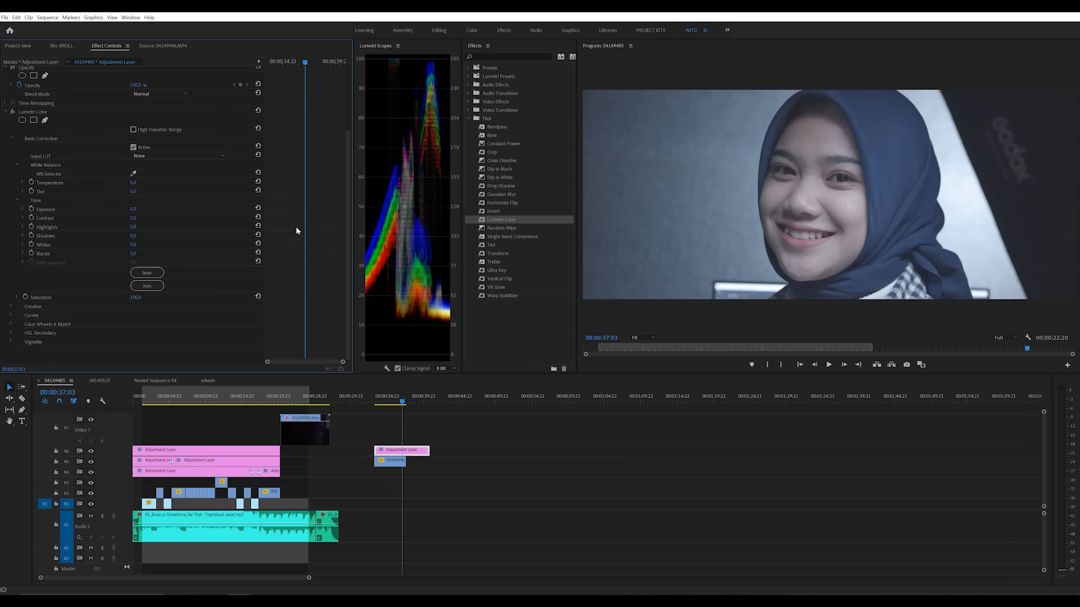
pyautogui.click(11, 315)
pyautogui.scroll(-8, 11, 313)
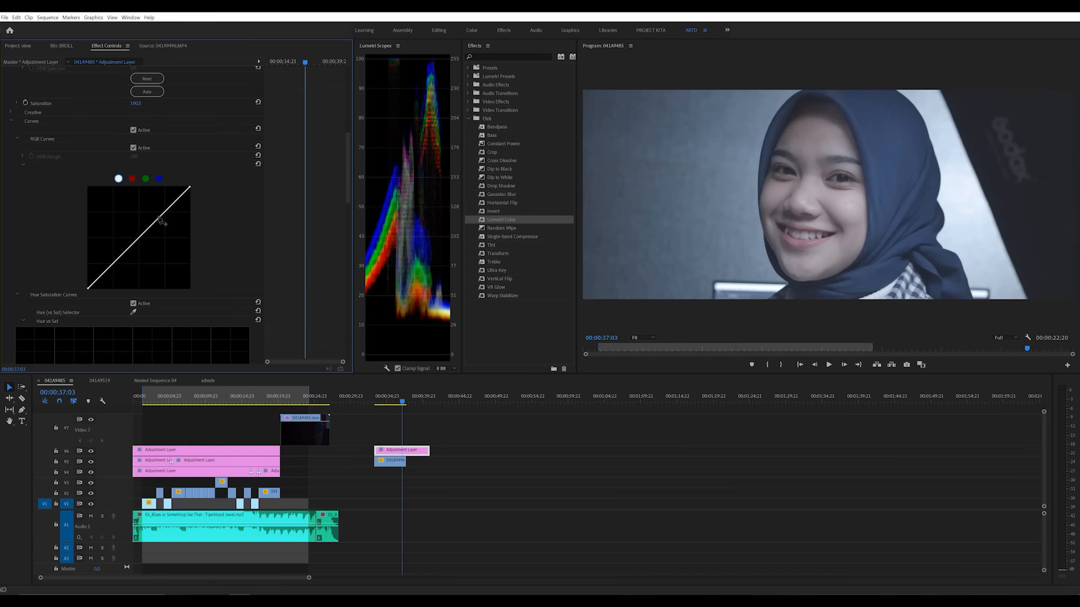
pyautogui.click(160, 219)
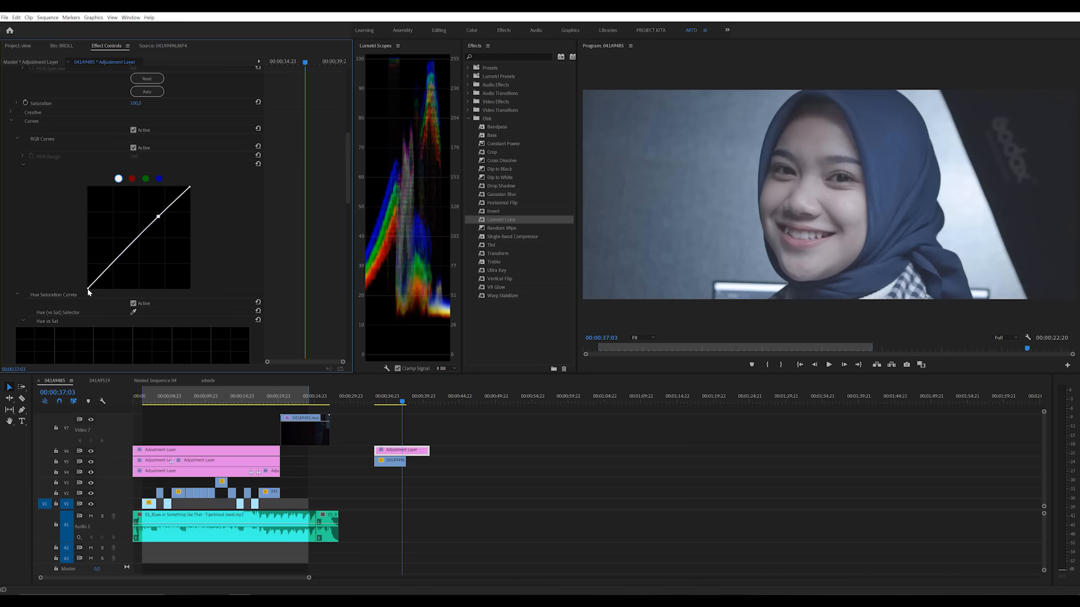
pyautogui.moveTo(87, 289)
pyautogui.mouseDown()
pyautogui.moveTo(128, 302)
pyautogui.moveTo(96, 304)
pyautogui.mouseUp()
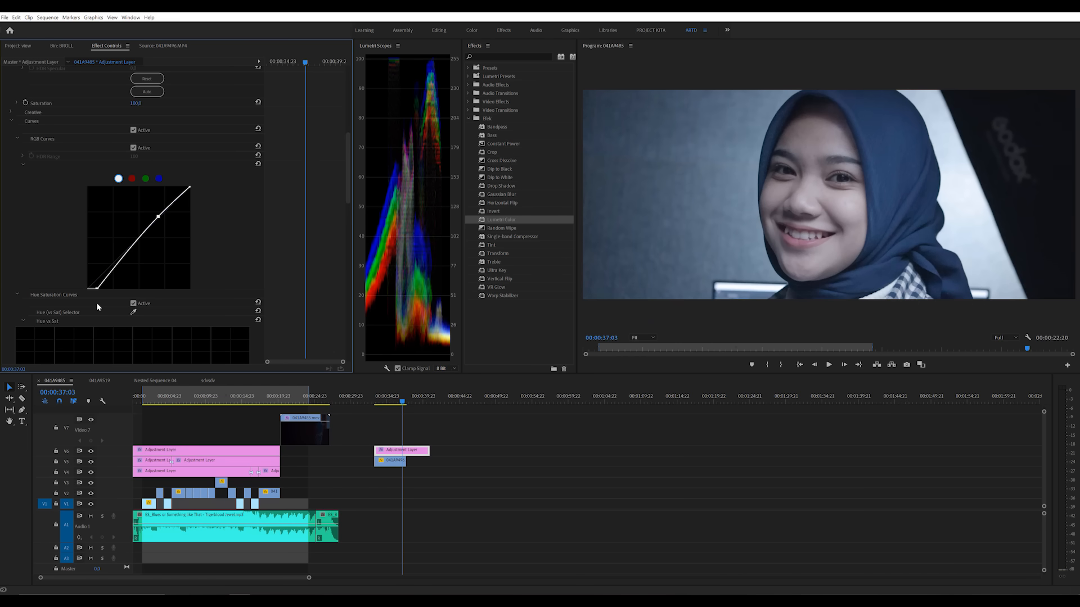
# Step: Add a lower control point to the white RGB curve and pull its highlight endpoint slightly down
pyautogui.click(123, 260)
pyautogui.moveTo(122, 260); pyautogui.dragTo(121, 260)
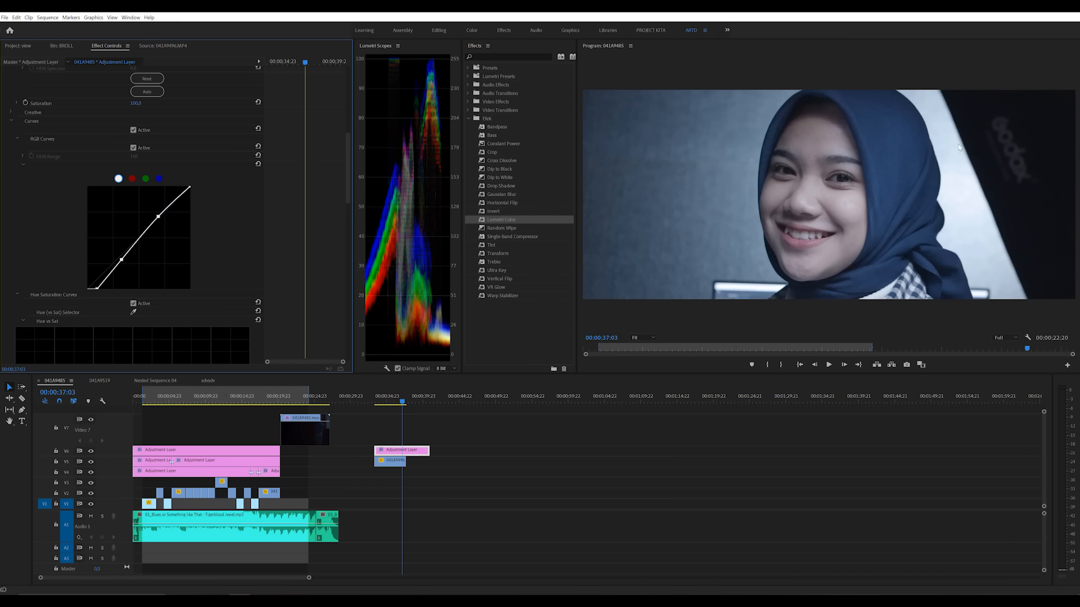
pyautogui.moveTo(190, 189)
pyautogui.mouseDown()
pyautogui.moveTo(200, 197)
pyautogui.moveTo(194, 178)
pyautogui.moveTo(208, 193)
pyautogui.mouseUp()
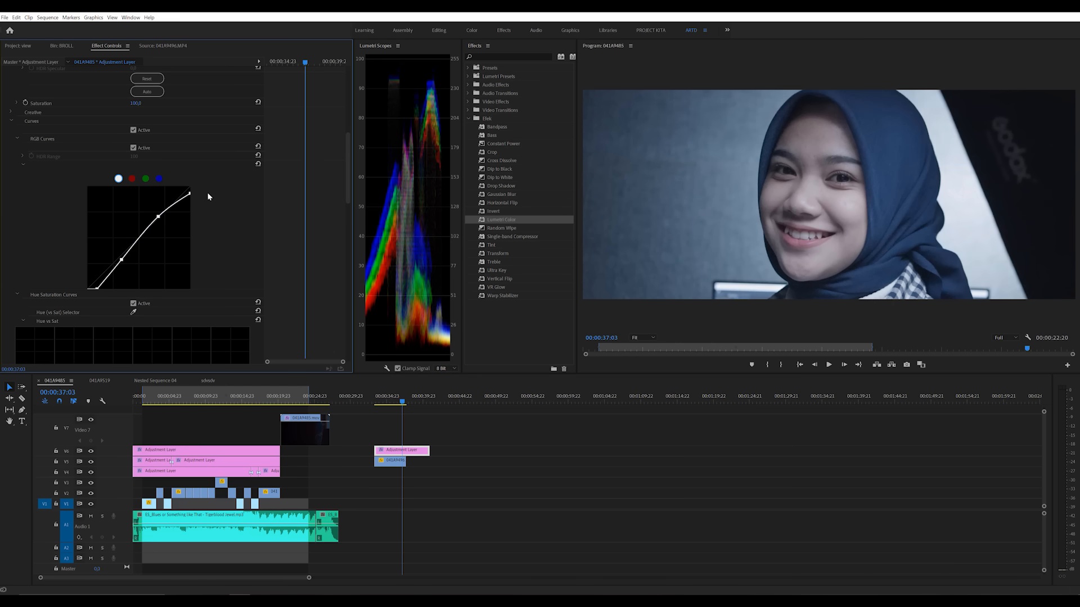
# Step: Raise the Contrast in the adjustment layer's Basic Correction settings
pyautogui.scroll(1, 308, 274)
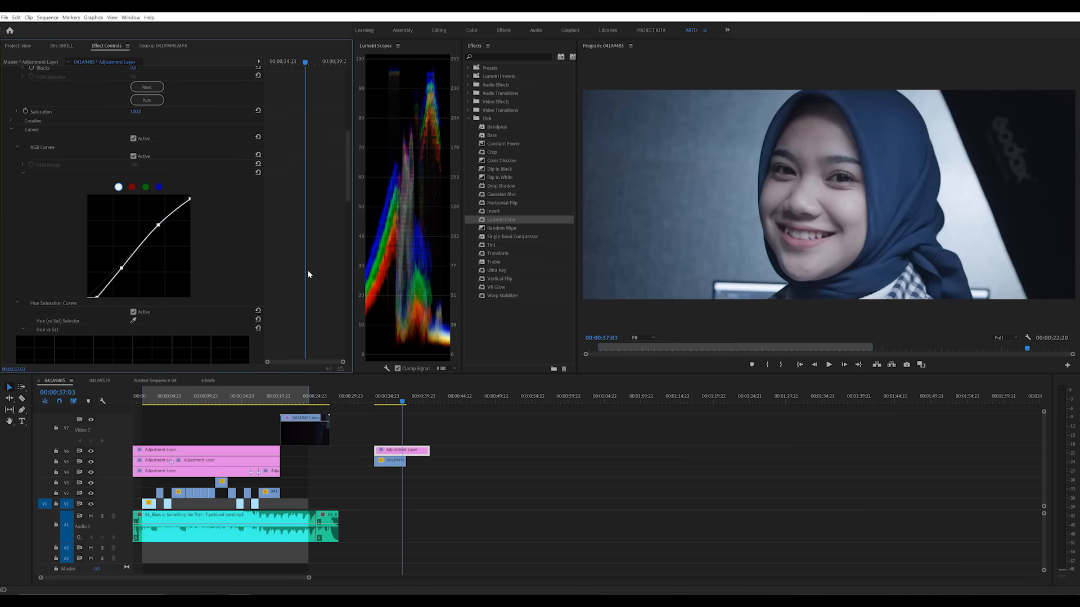
pyautogui.scroll(12, 308, 270)
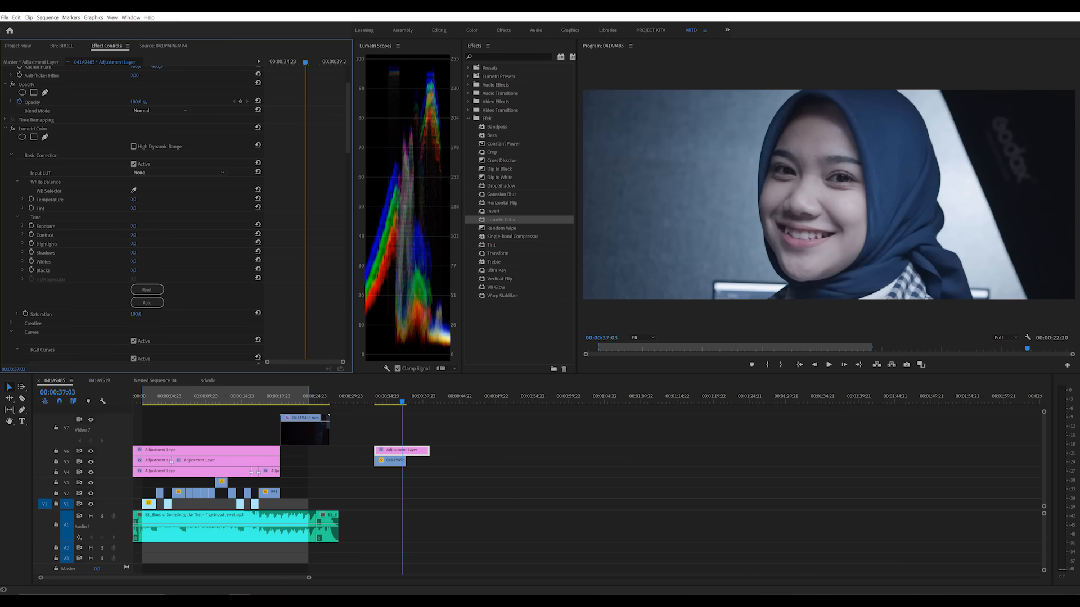
pyautogui.moveTo(134, 234); pyautogui.dragTo(152, 235)
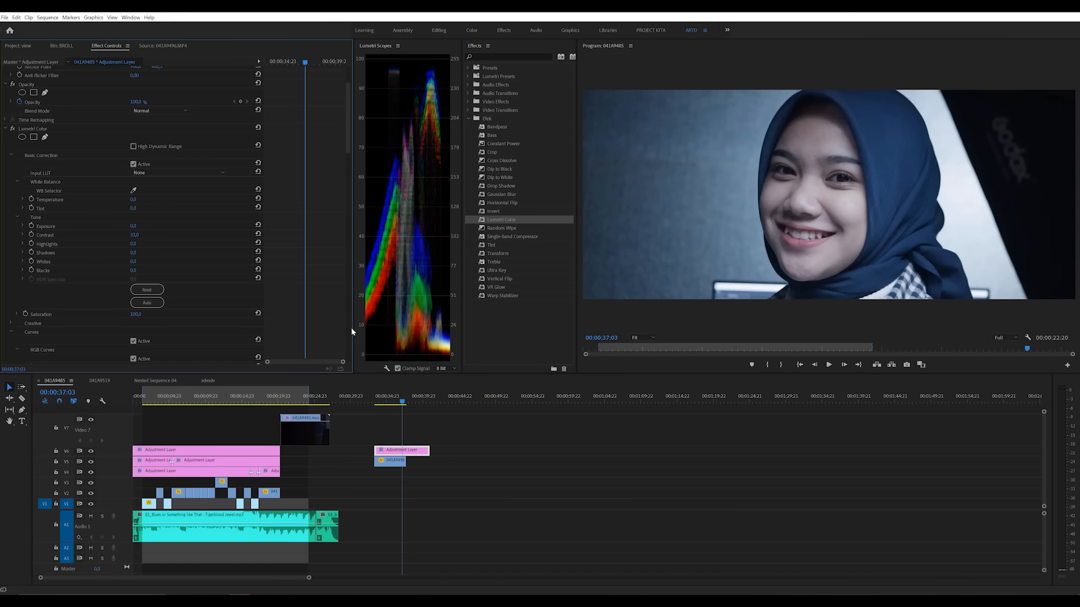
# Step: Rotate the B-roll clip on V5 slightly counter-clockwise, scale it up a little, and extend its end on the timeline
pyautogui.scroll(-3, 306, 283)
pyautogui.scroll(1, 307, 283)
pyautogui.scroll(-1, 307, 283)
pyautogui.scroll(-5, 306, 283)
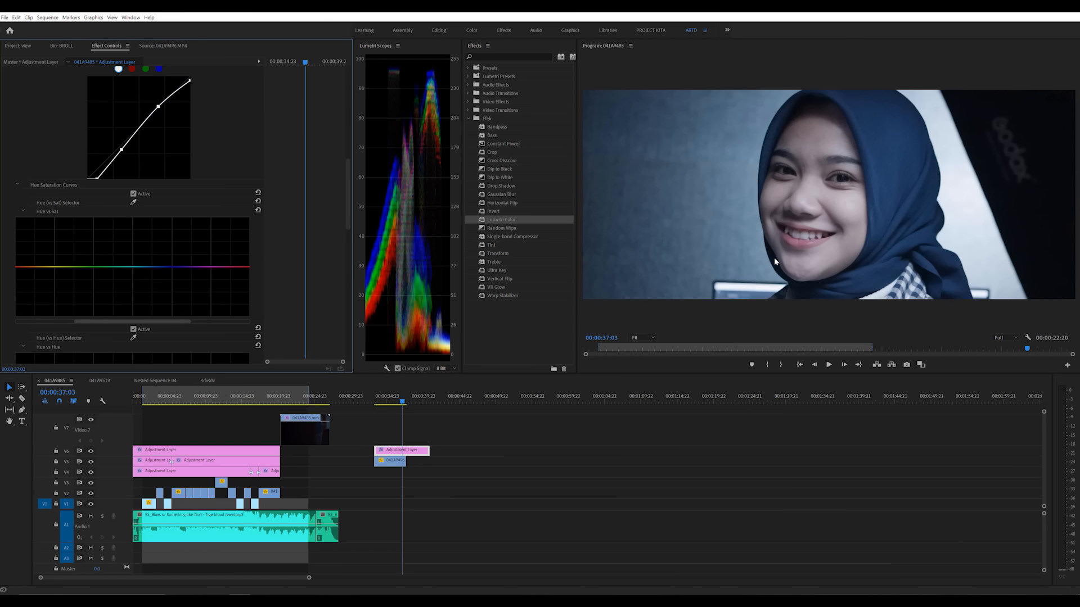
pyautogui.click(391, 461)
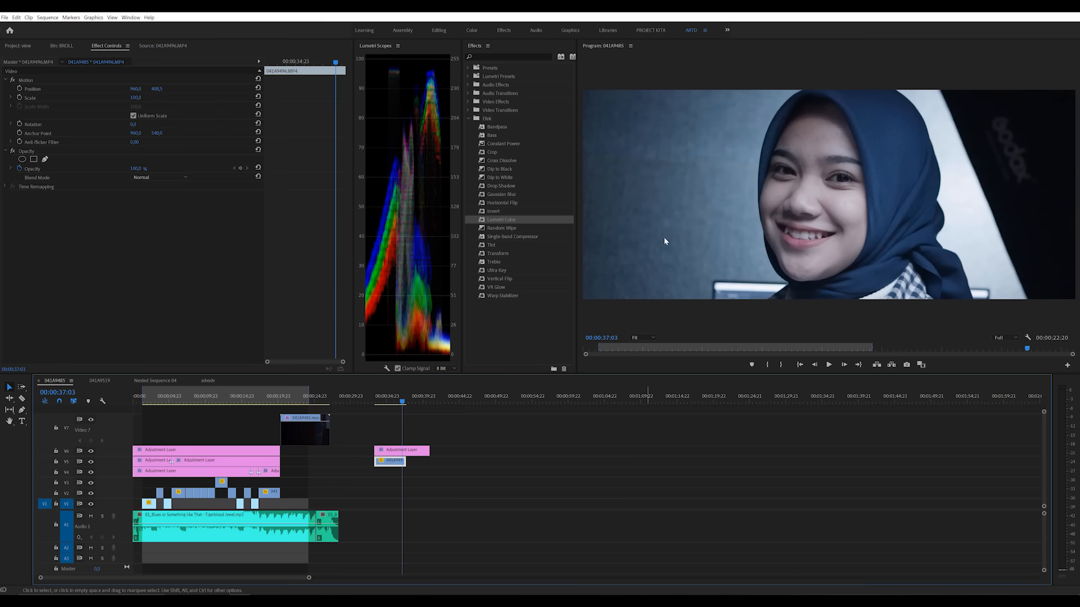
pyautogui.moveTo(133, 125); pyautogui.dragTo(117, 125)
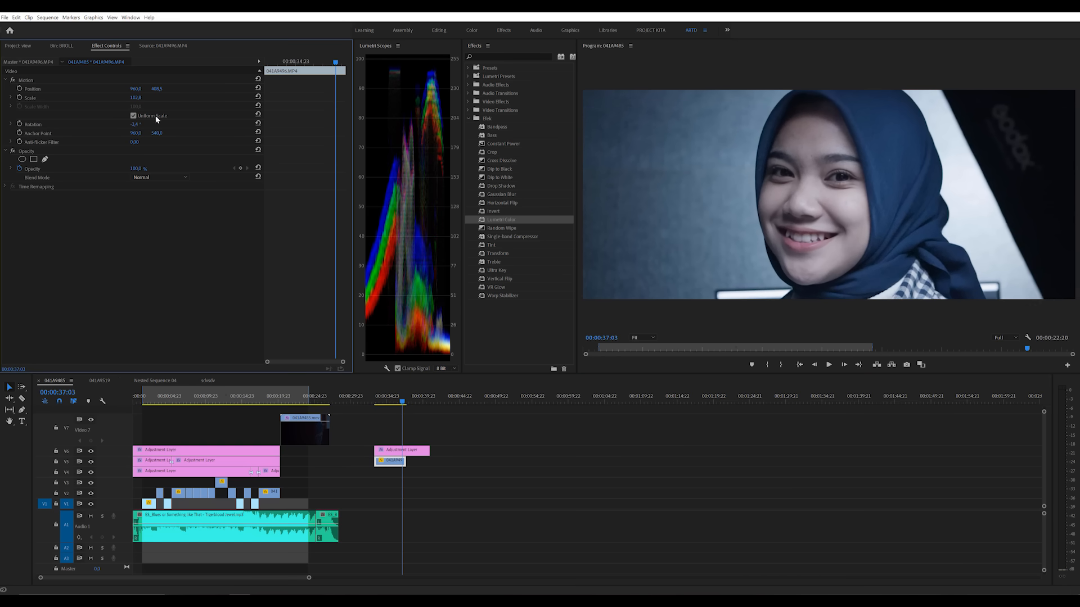
pyautogui.moveTo(405, 461); pyautogui.dragTo(411, 462)
# Step: At 00:00:37:10, try raising the cyan range on the adjustment layer's Hue vs Sat curve, and reset the curve
pyautogui.moveTo(402, 402); pyautogui.dragTo(404, 404)
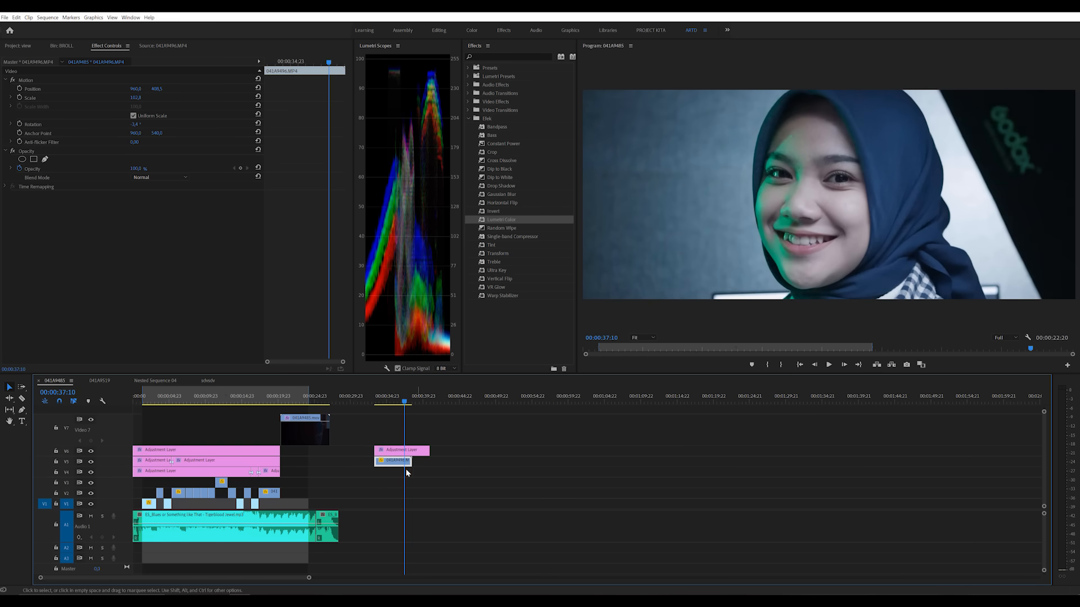
pyautogui.click(401, 450)
pyautogui.scroll(-10, 318, 264)
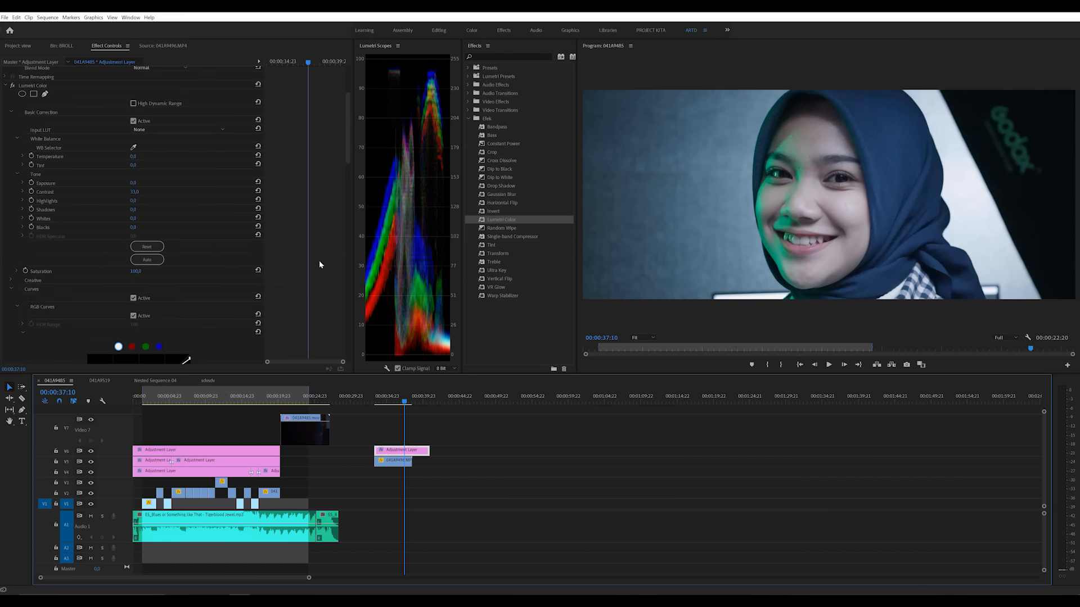
pyautogui.scroll(-5, 319, 266)
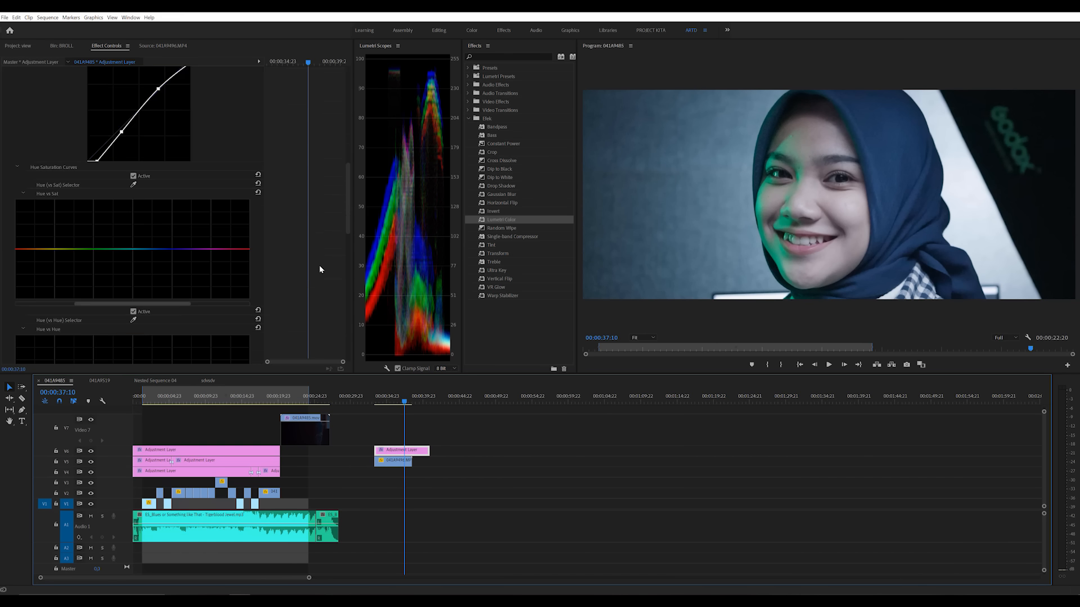
pyautogui.scroll(-1, 319, 270)
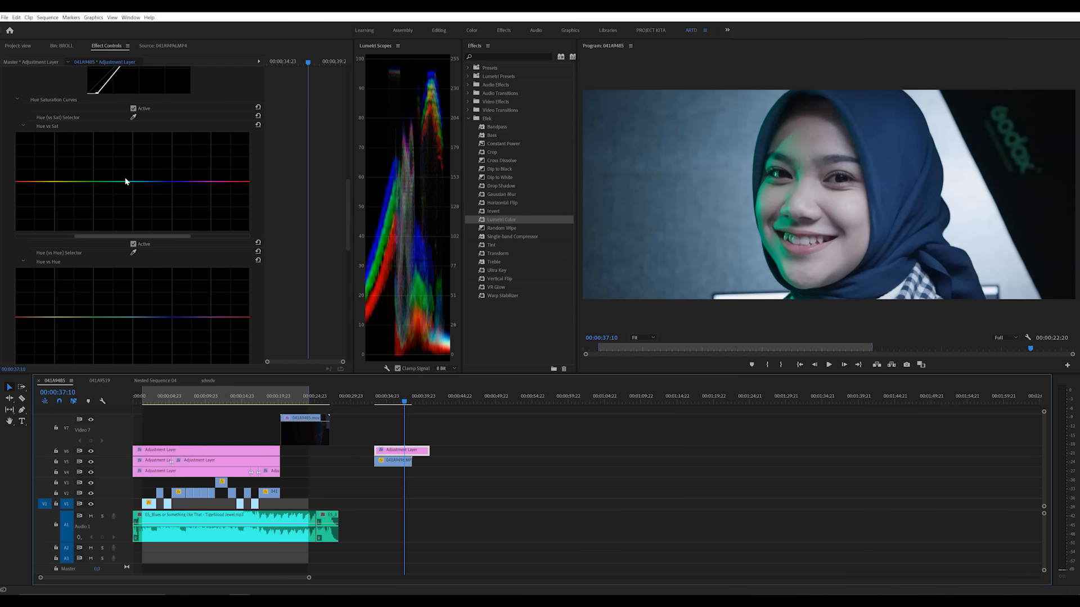
pyautogui.moveTo(131, 181); pyautogui.dragTo(138, 132)
pyautogui.click(258, 125)
# Step: Try shifting the cyan range upward on the Hue vs Hue curve and reset it
pyautogui.scroll(-3, 276, 217)
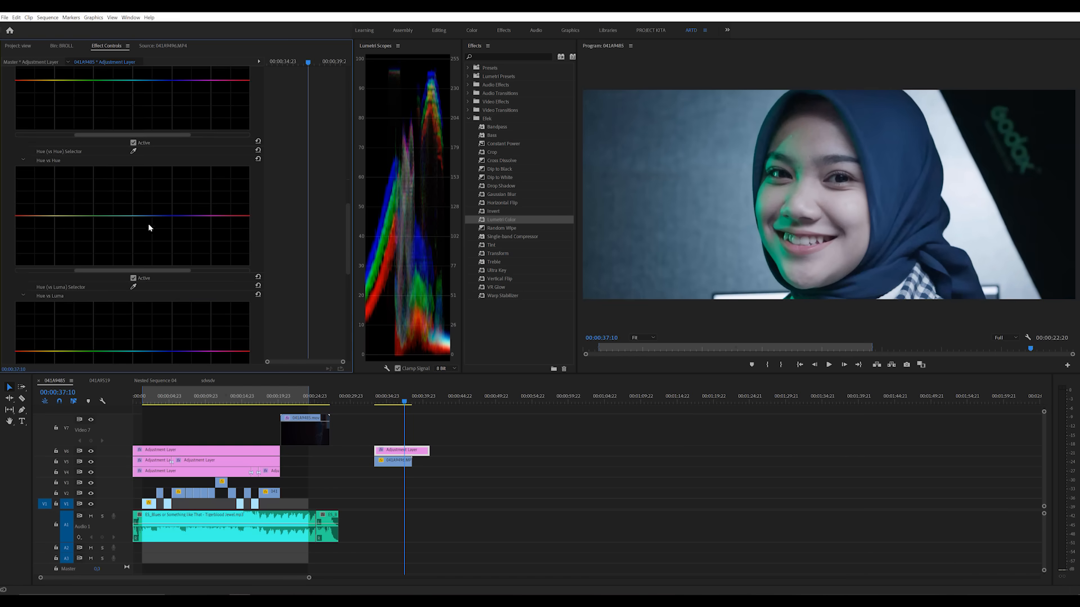
pyautogui.moveTo(131, 217); pyautogui.dragTo(144, 166)
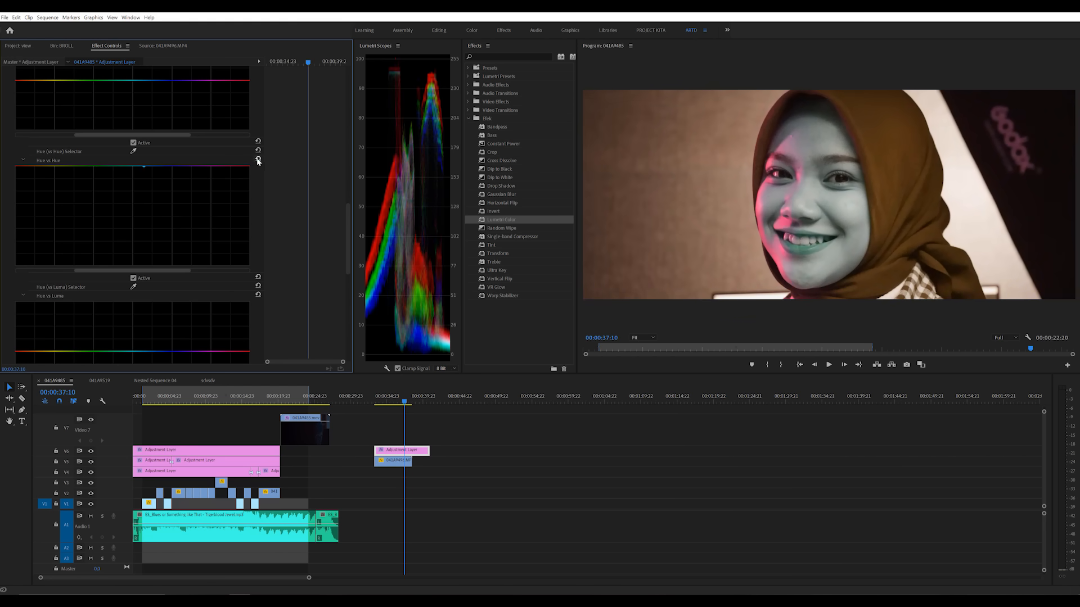
pyautogui.click(257, 161)
# Step: Try lowering the cyan range on the Hue vs Luma curve and reset it
pyautogui.scroll(-4, 272, 205)
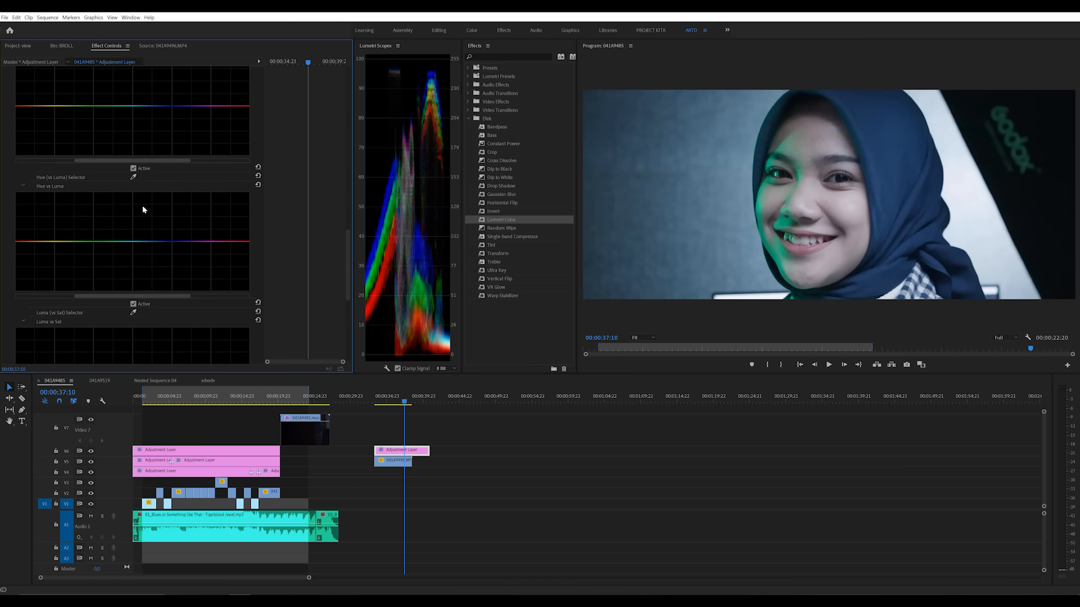
pyautogui.moveTo(131, 242); pyautogui.dragTo(141, 266)
pyautogui.click(257, 184)
# Step: Try raising the middle of the Luma vs Sat and Sat vs Sat curves, and revert both changes
pyautogui.scroll(-4, 275, 215)
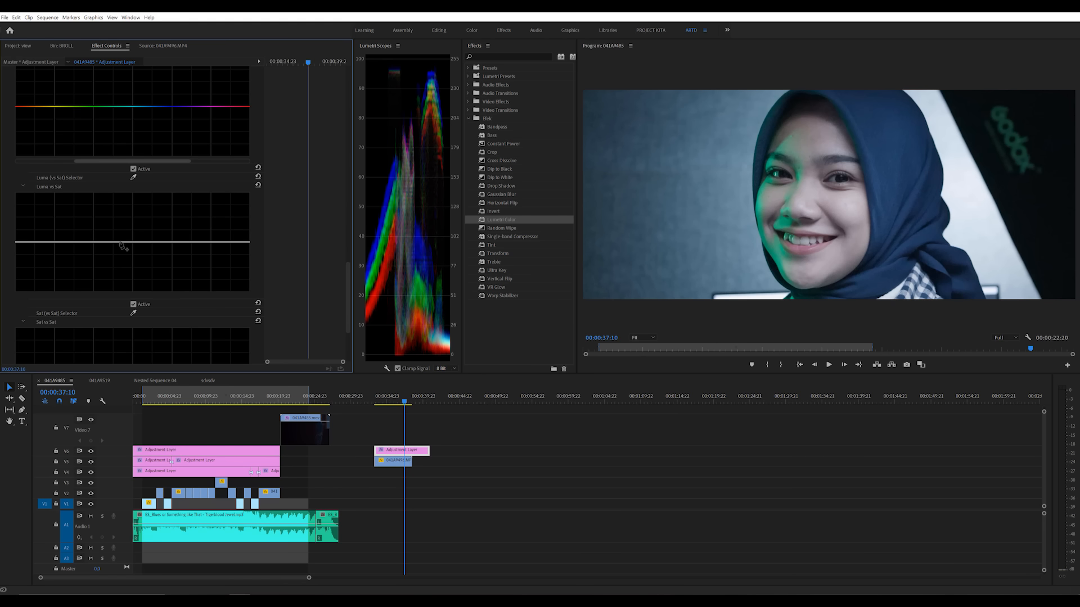
pyautogui.moveTo(121, 242); pyautogui.dragTo(120, 202)
pyautogui.hotkey('ctrl', 'z')
pyautogui.scroll(-4, 227, 257)
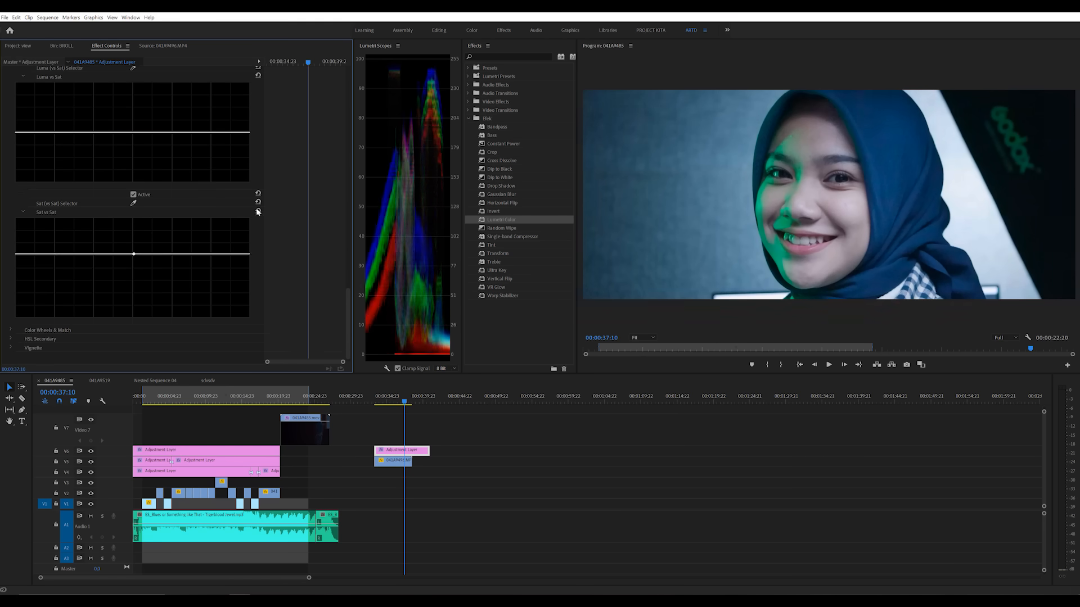
# Step: At 00:00:37:14, add limiting points on the Hue vs Sat curve and raise the saturation of the red skin-tone range
pyautogui.scroll(3, 270, 315)
pyautogui.scroll(3, 271, 314)
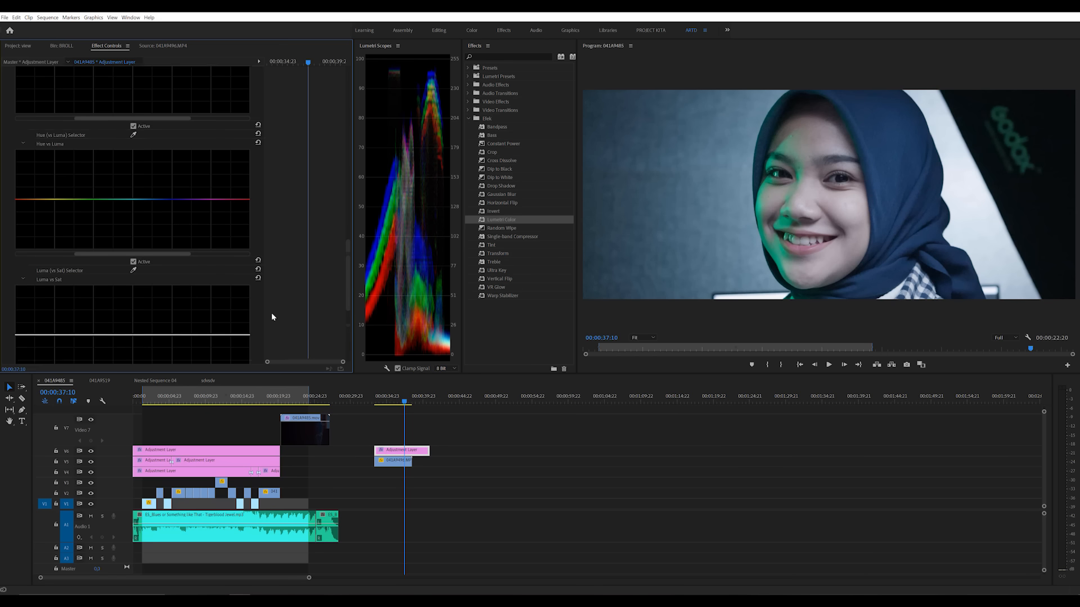
pyautogui.scroll(5, 275, 310)
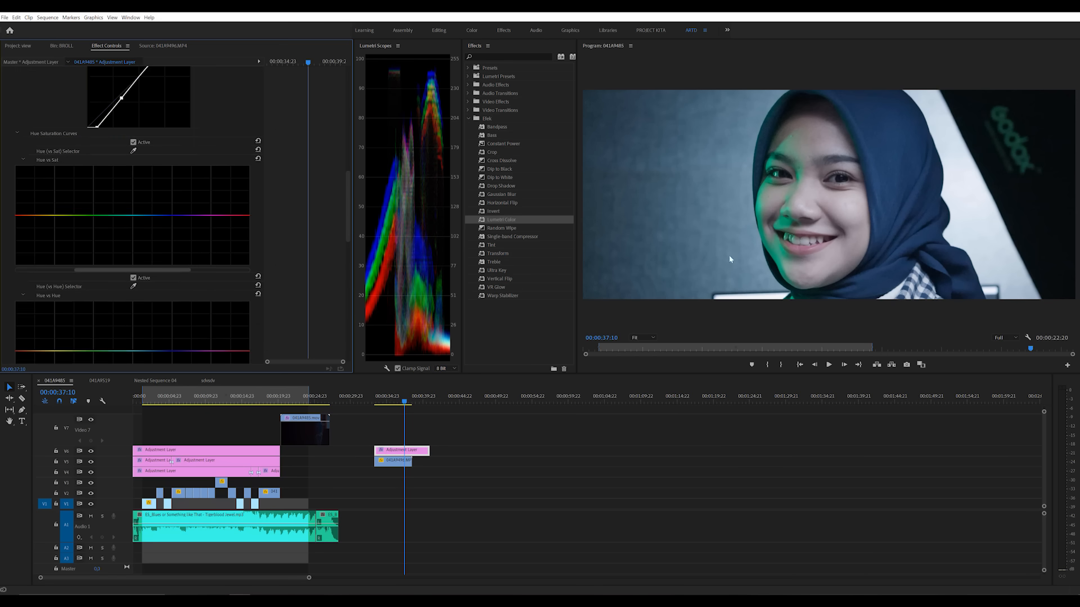
pyautogui.click(407, 403)
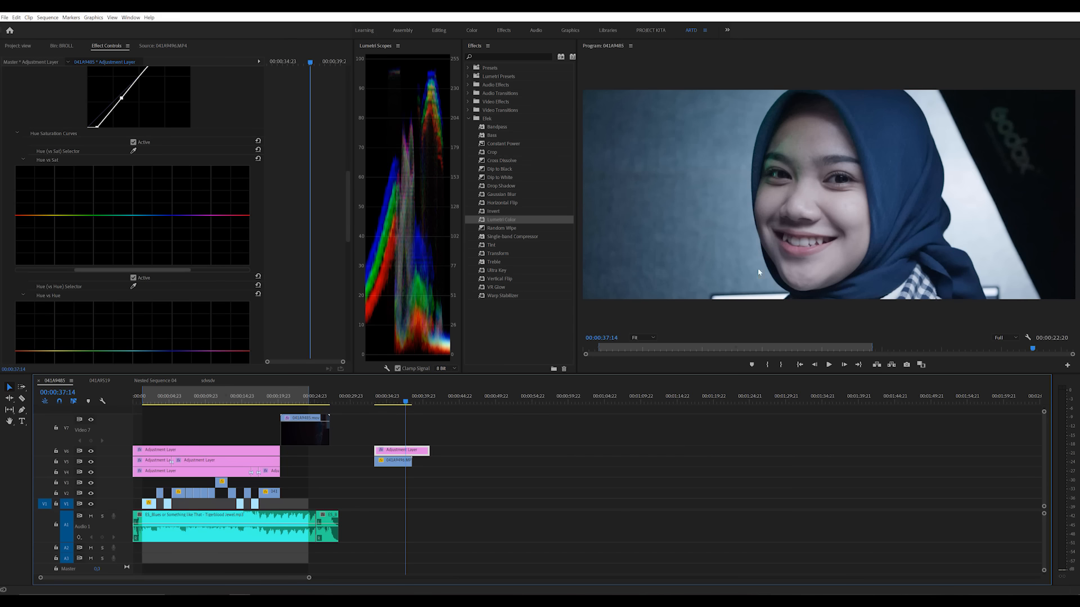
pyautogui.scroll(-1, 183, 247)
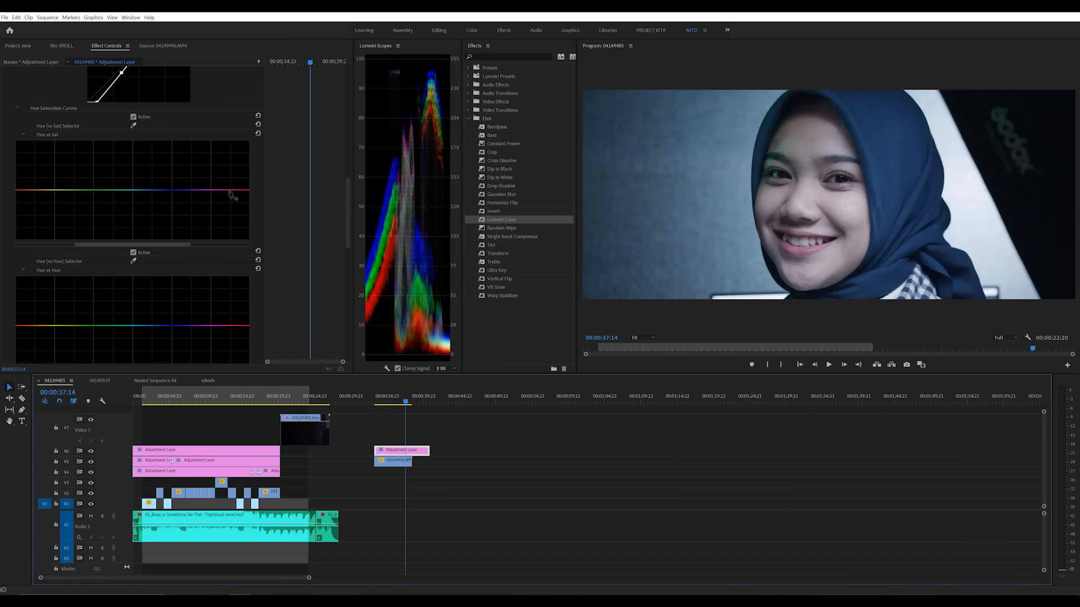
pyautogui.click(49, 191)
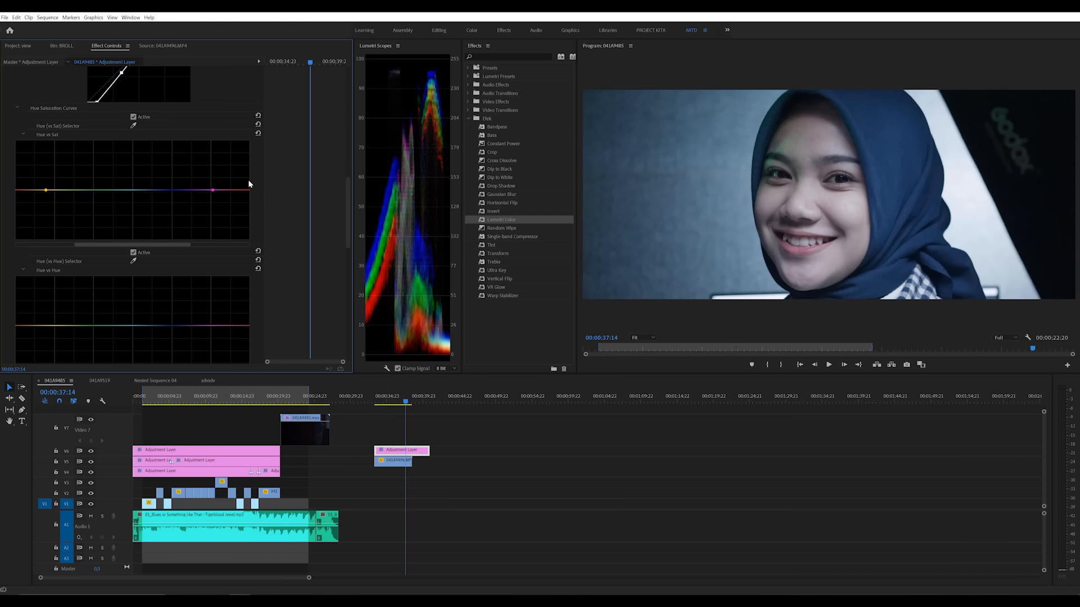
pyautogui.moveTo(246, 190)
pyautogui.mouseDown()
pyautogui.moveTo(247, 179)
pyautogui.moveTo(253, 250)
pyautogui.moveTo(253, 144)
pyautogui.moveTo(258, 207)
pyautogui.moveTo(252, 163)
pyautogui.mouseUp()
pyautogui.click(64, 190)
pyautogui.moveTo(48, 194); pyautogui.dragTo(19, 170)
# Step: Expand the Saturation slider in Basic Correction and raise the overall Saturation to about 112
pyautogui.scroll(8, 267, 242)
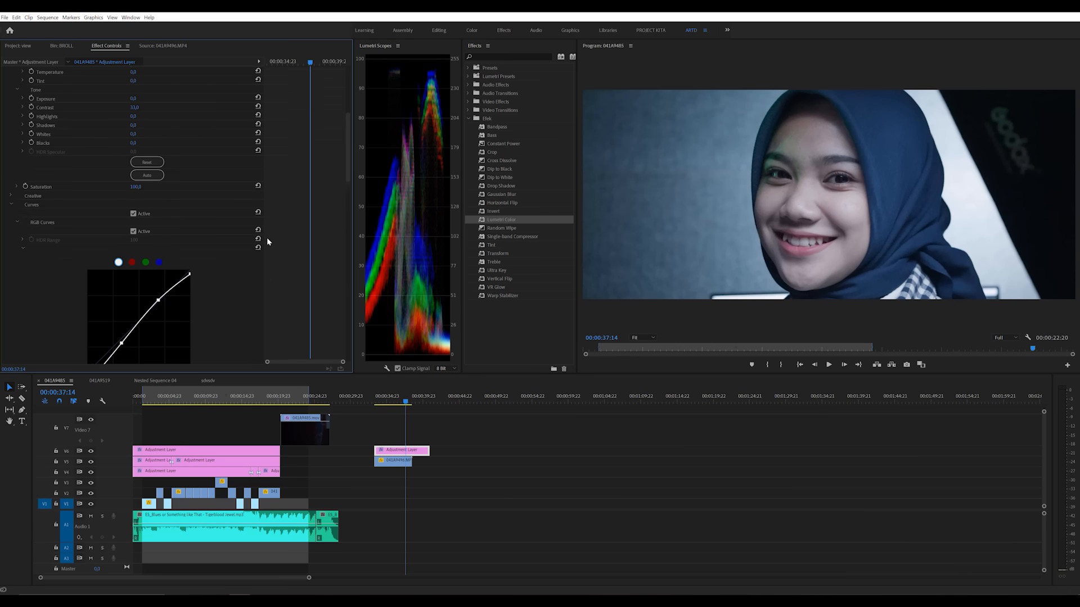
pyautogui.scroll(1, 268, 242)
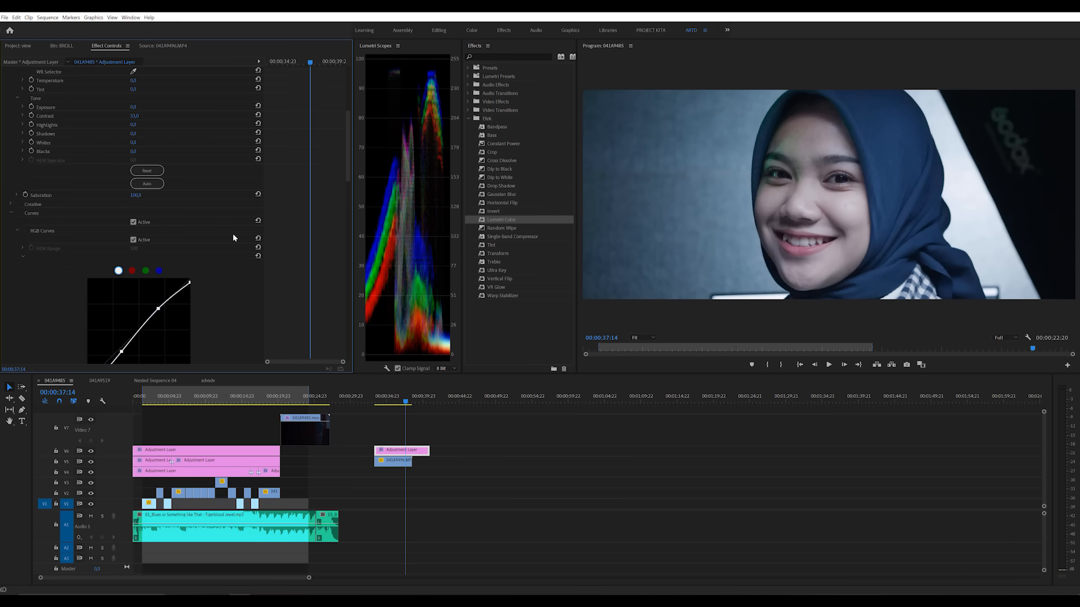
pyautogui.click(137, 199)
pyautogui.click(18, 196)
pyautogui.moveTo(136, 211)
pyautogui.mouseDown()
pyautogui.moveTo(161, 210)
pyautogui.moveTo(149, 210)
pyautogui.mouseUp()
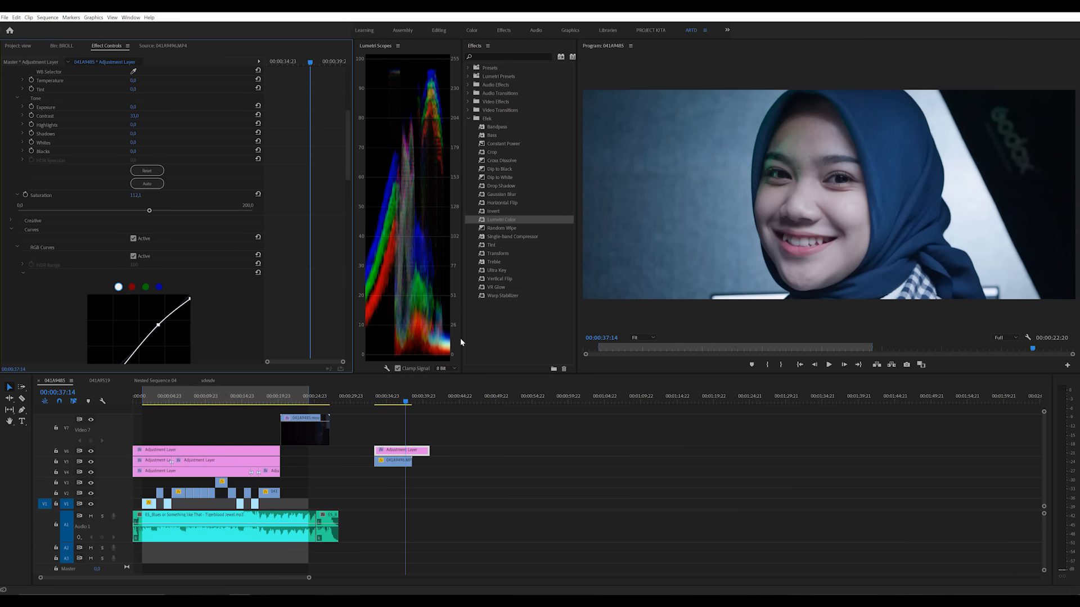
# Step: At 00:00:37:23, add limiting points on the Hue vs Hue curve around the green range and lower it to turn the green light blue
pyautogui.scroll(-5, 310, 264)
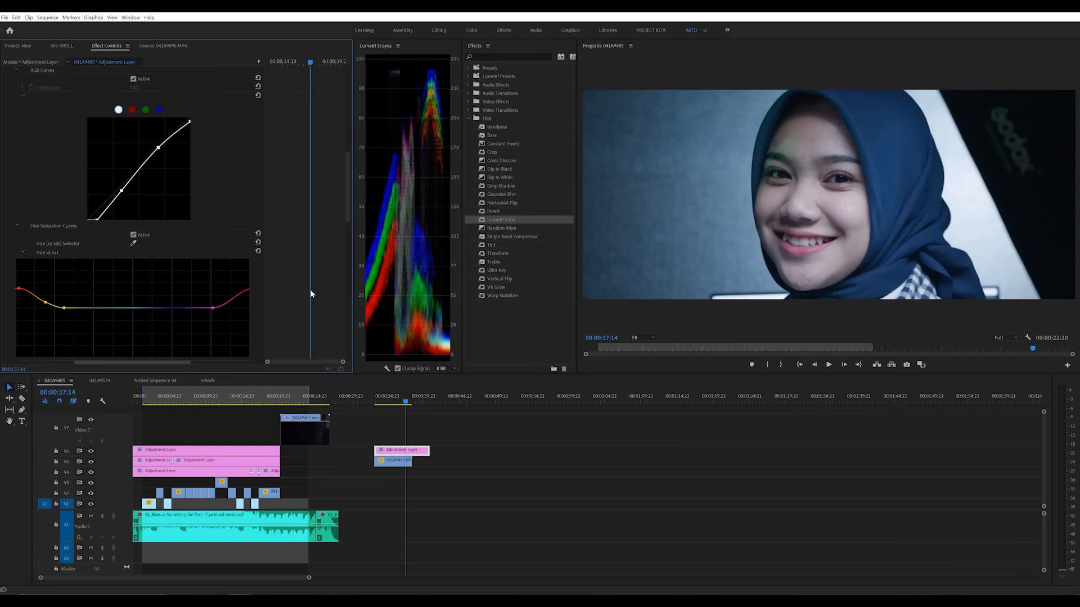
pyautogui.scroll(-3, 311, 293)
pyautogui.scroll(2, 311, 294)
pyautogui.scroll(-1, 309, 292)
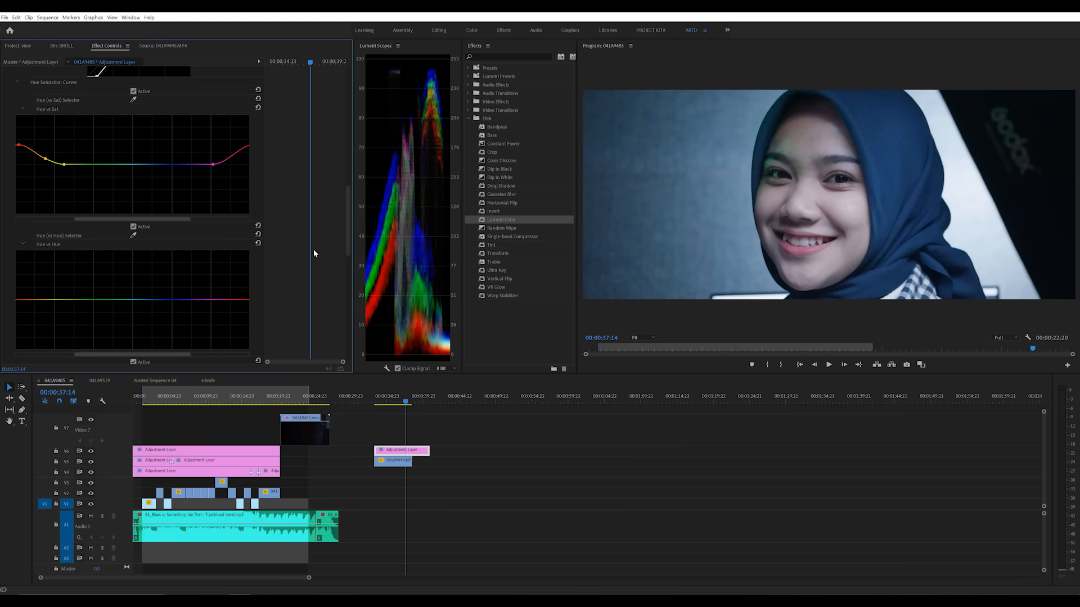
pyautogui.scroll(-2, 296, 271)
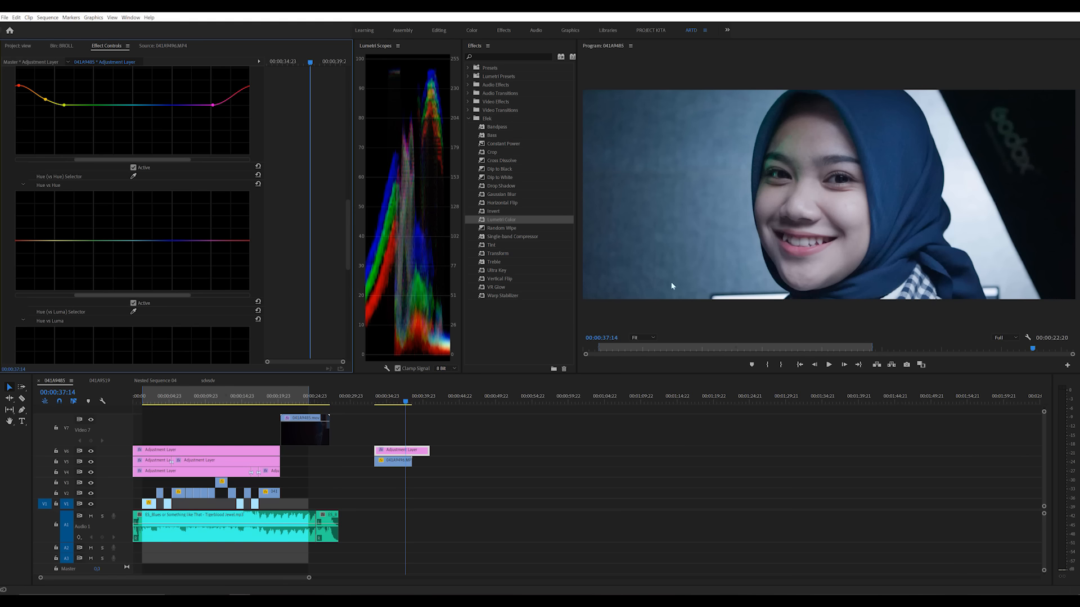
pyautogui.click(409, 402)
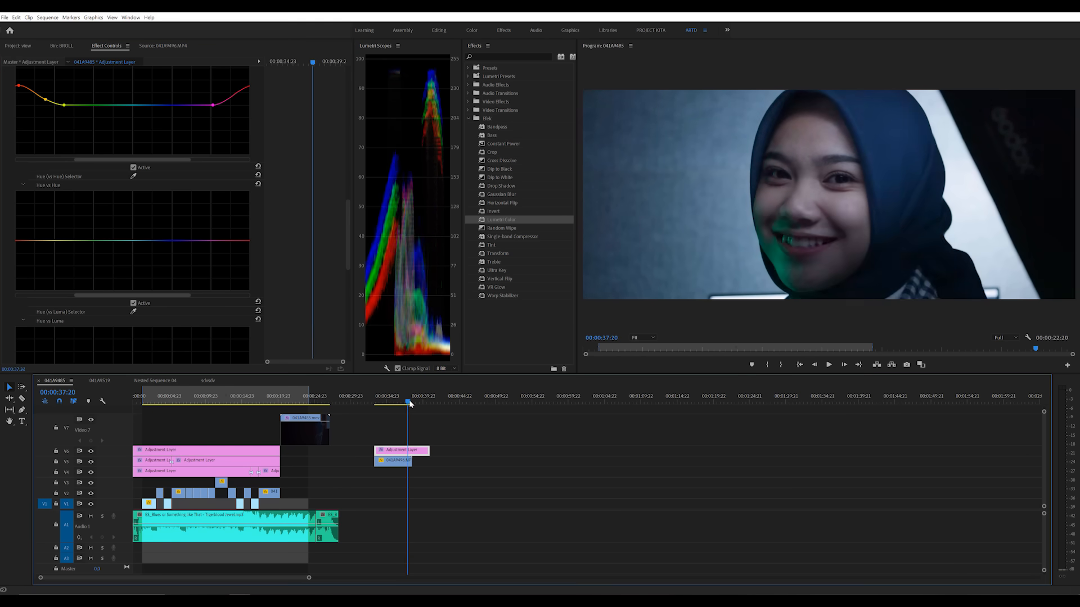
pyautogui.moveTo(409, 401); pyautogui.dragTo(410, 401)
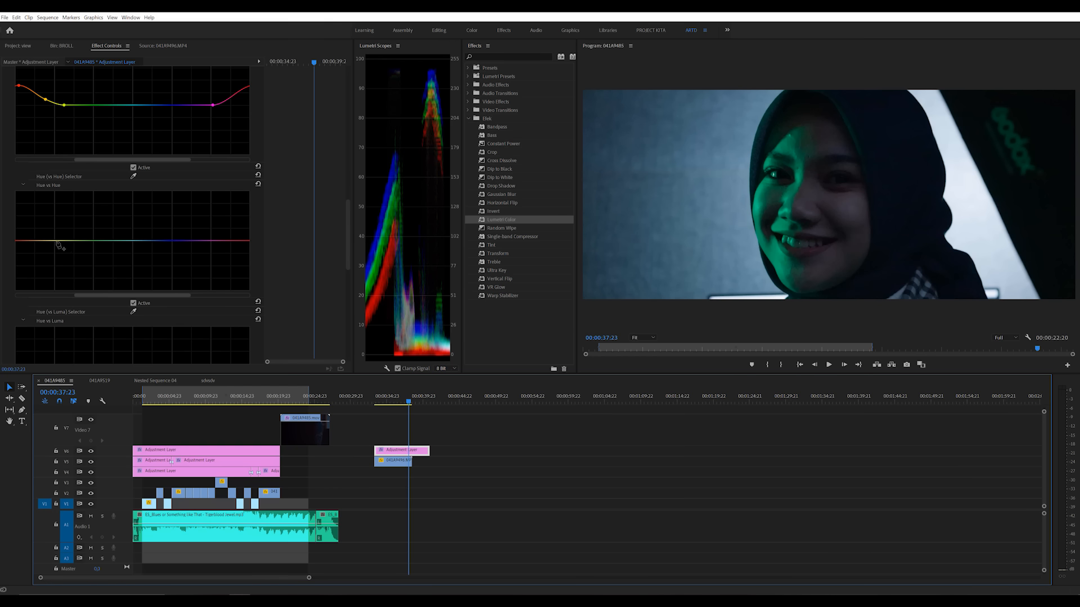
pyautogui.click(57, 240)
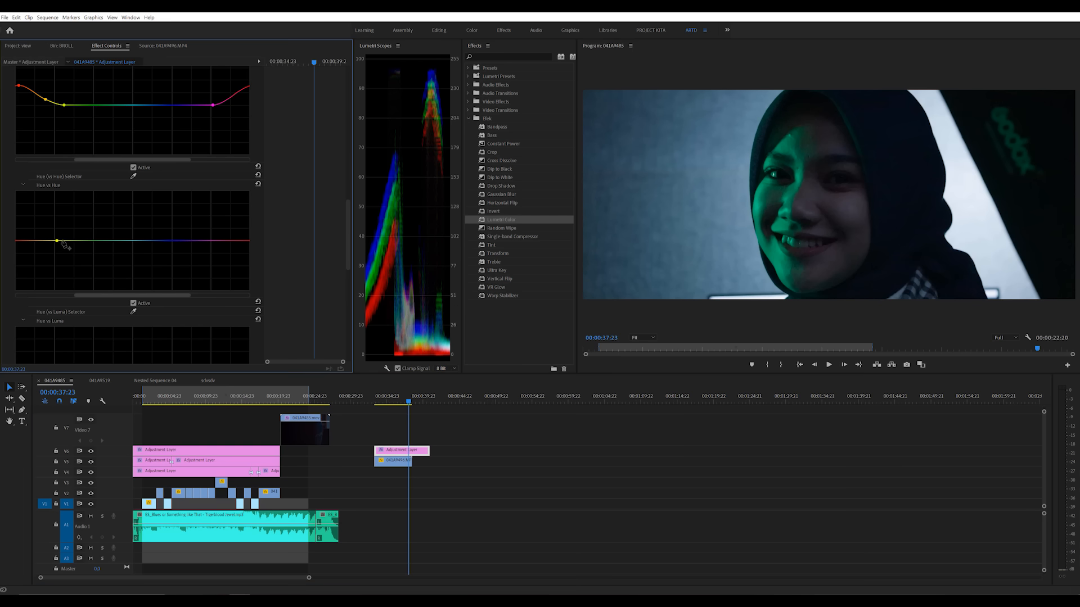
pyautogui.click(134, 242)
pyautogui.moveTo(92, 241); pyautogui.dragTo(74, 260)
pyautogui.moveTo(66, 264); pyautogui.dragTo(133, 246)
pyautogui.click(150, 241)
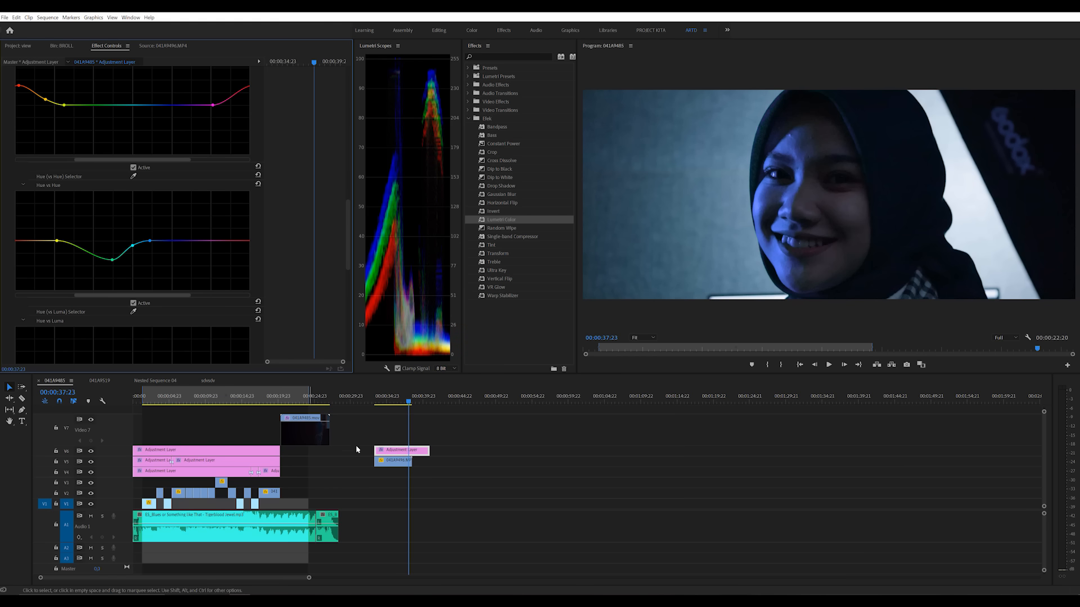
# Step: At 00:00:35:06, toggle the V6 track's visibility to compare the clip with and without the grade
pyautogui.click(382, 400)
pyautogui.moveTo(387, 399); pyautogui.dragTo(391, 399)
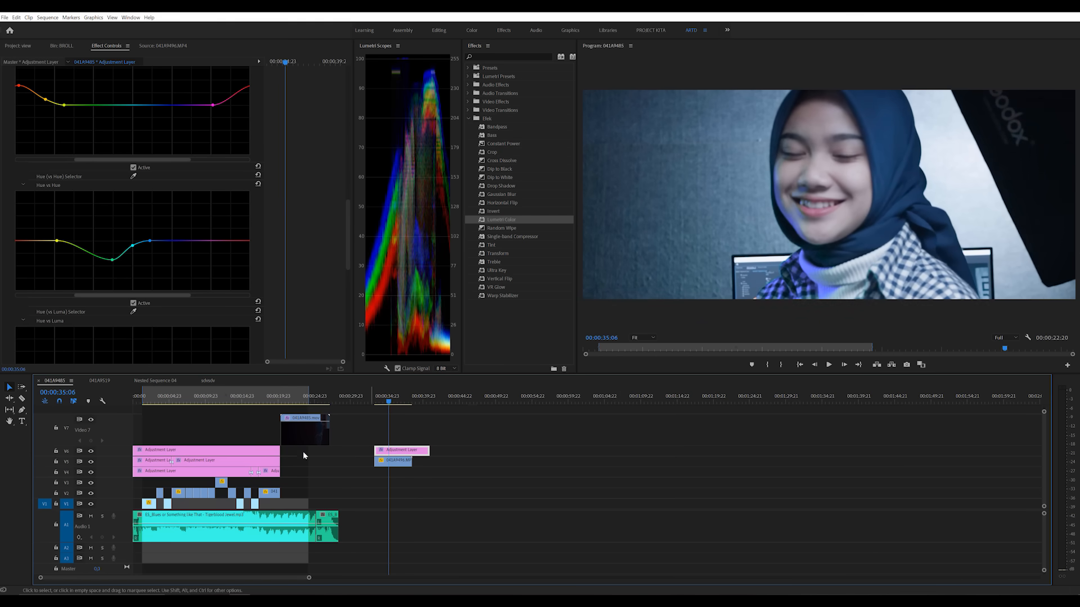
pyautogui.click(91, 450)
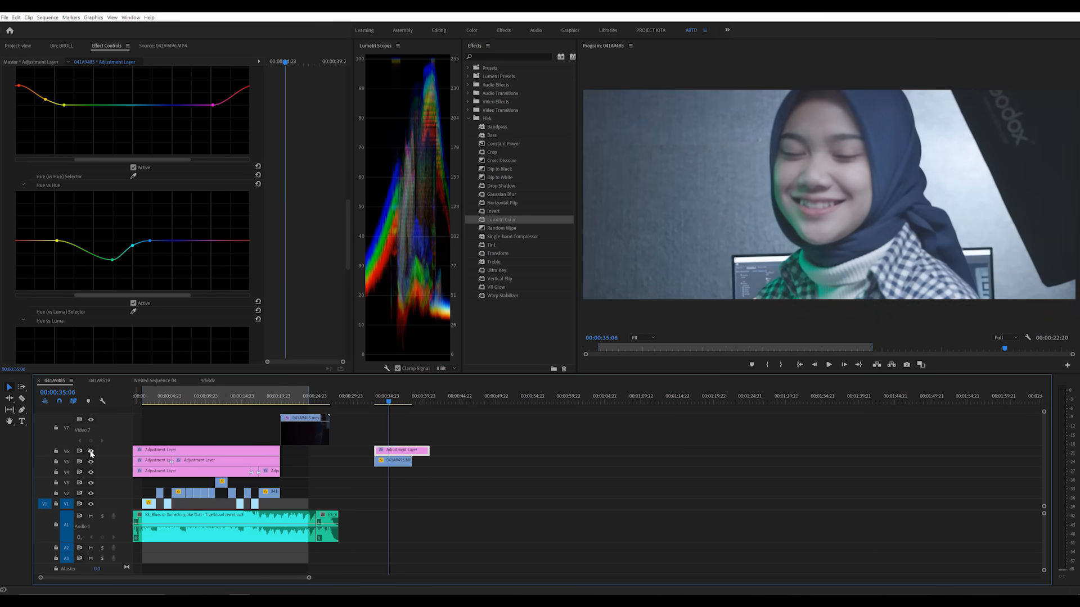
pyautogui.click(91, 451)
pyautogui.click(92, 452)
pyautogui.click(92, 452)
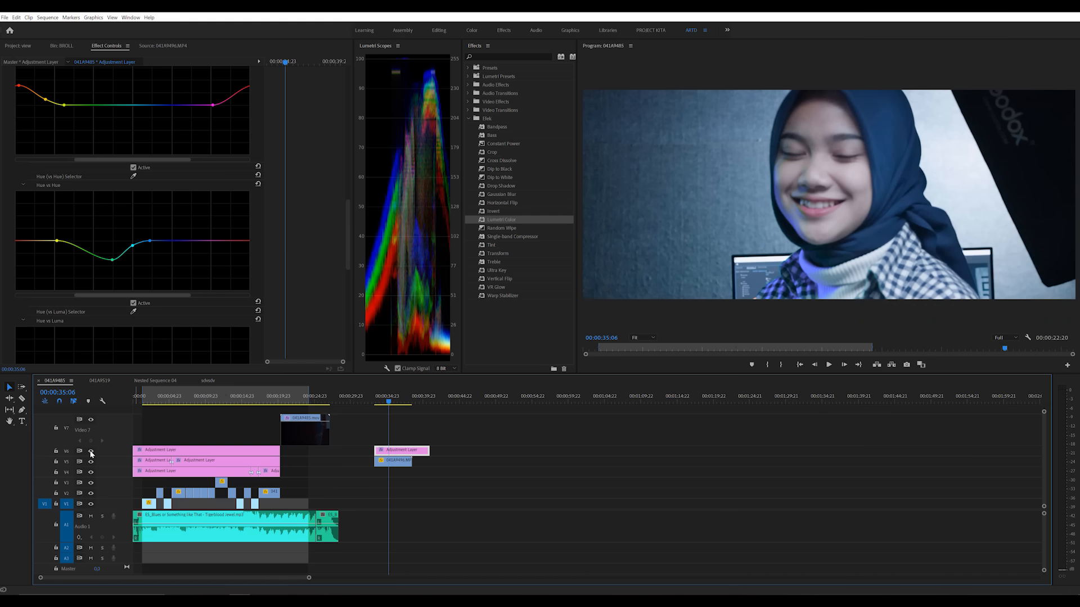
# Step: At 00:00:37:12, add another yellow limiting point on the Hue vs Hue curve and pull the low point deeper and closer to green
pyautogui.click(385, 401)
pyautogui.moveTo(388, 404); pyautogui.dragTo(405, 404)
pyautogui.click(48, 241)
pyautogui.click(58, 241)
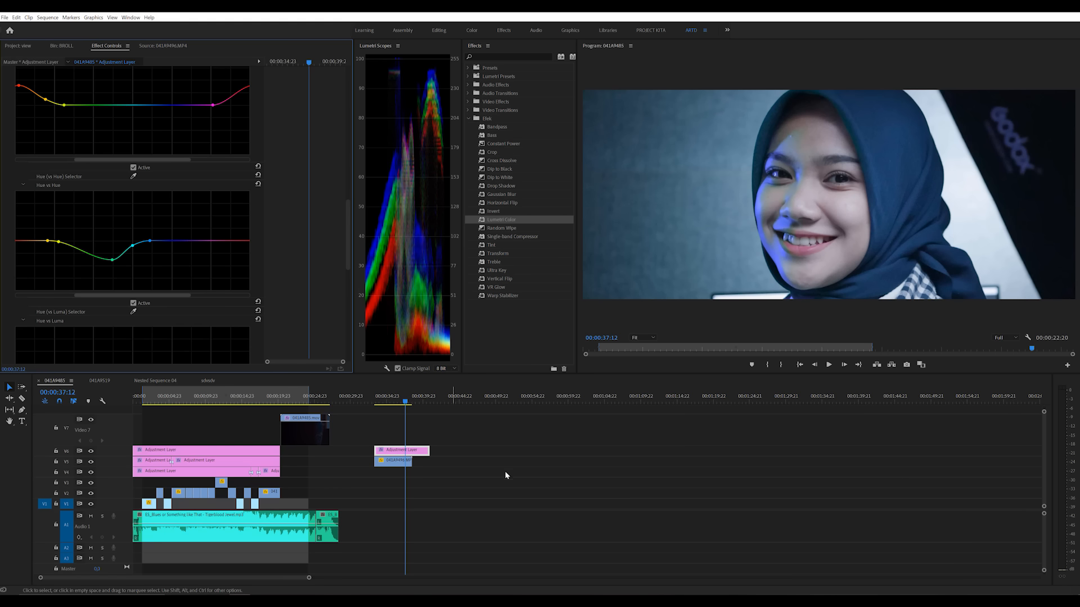
pyautogui.moveTo(112, 260); pyautogui.dragTo(101, 269)
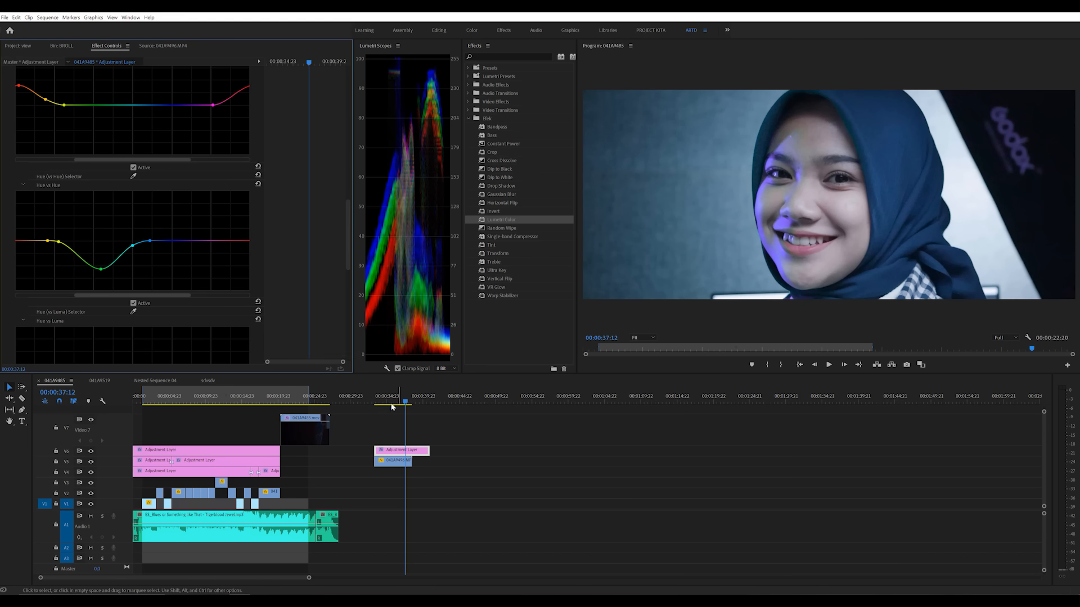
# Step: At 00:00:18:15, toggle the V4 track's visibility to compare the earlier footage with and without its adjustment layer
pyautogui.click(269, 397)
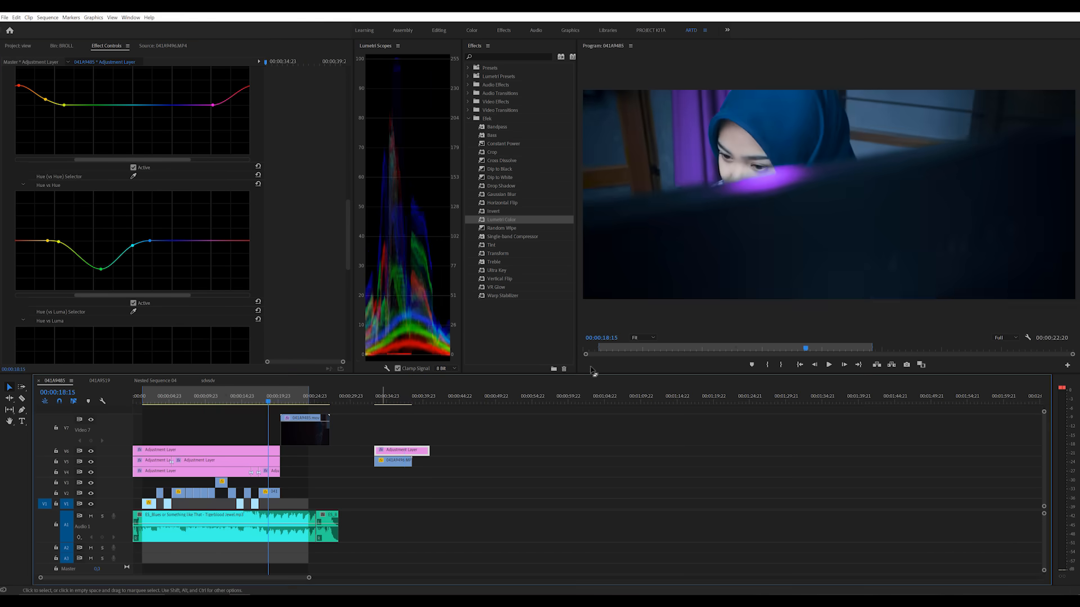
pyautogui.click(91, 474)
pyautogui.click(91, 474)
pyautogui.click(91, 474)
pyautogui.click(91, 474)
# Step: At 00:00:37:10, bound the blue range on the Hue vs Luma curve with cyan and violet points and lower it to darken the blues
pyautogui.click(389, 397)
pyautogui.press('space')
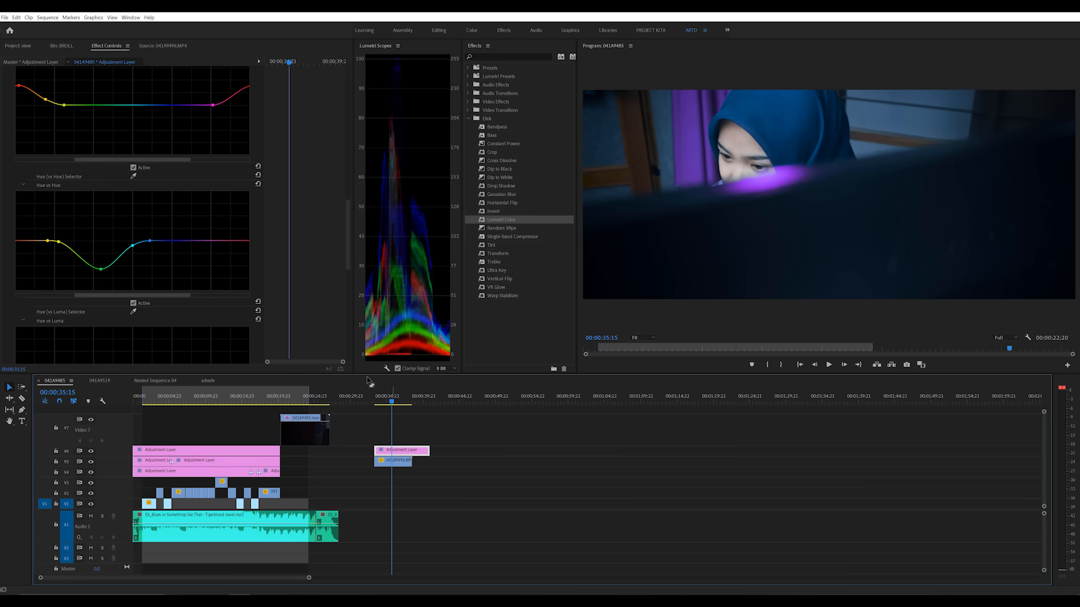
pyautogui.scroll(-2, 303, 275)
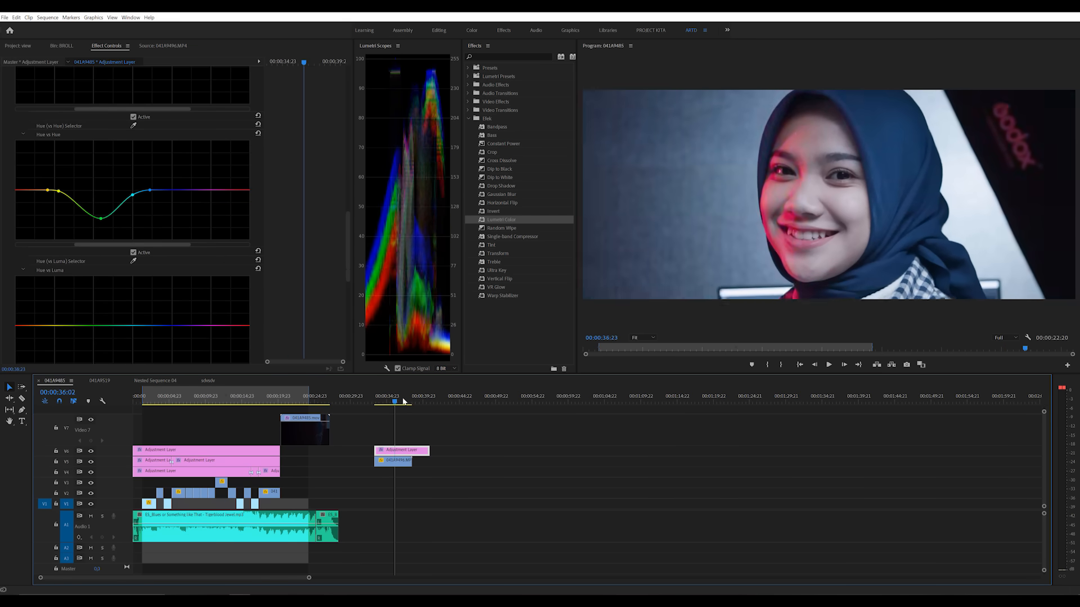
pyautogui.scroll(-3, 311, 298)
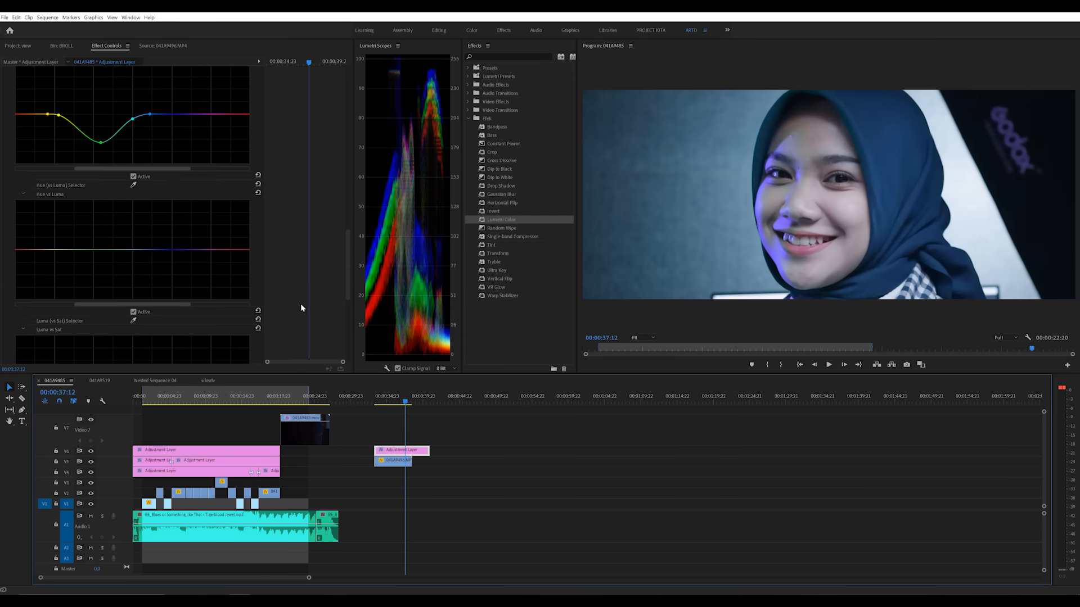
pyautogui.press('Left')
pyautogui.press('Left')
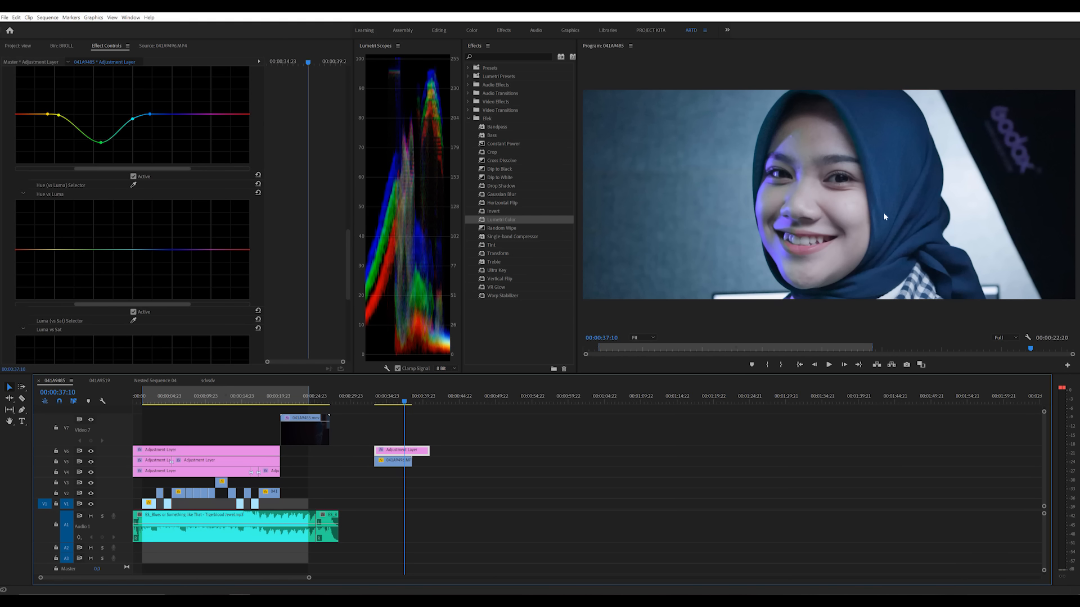
pyautogui.click(132, 249)
pyautogui.click(191, 249)
pyautogui.moveTo(164, 250)
pyautogui.mouseDown()
pyautogui.moveTo(164, 261)
pyautogui.moveTo(167, 221)
pyautogui.moveTo(163, 277)
pyautogui.moveTo(160, 263)
pyautogui.mouseUp()
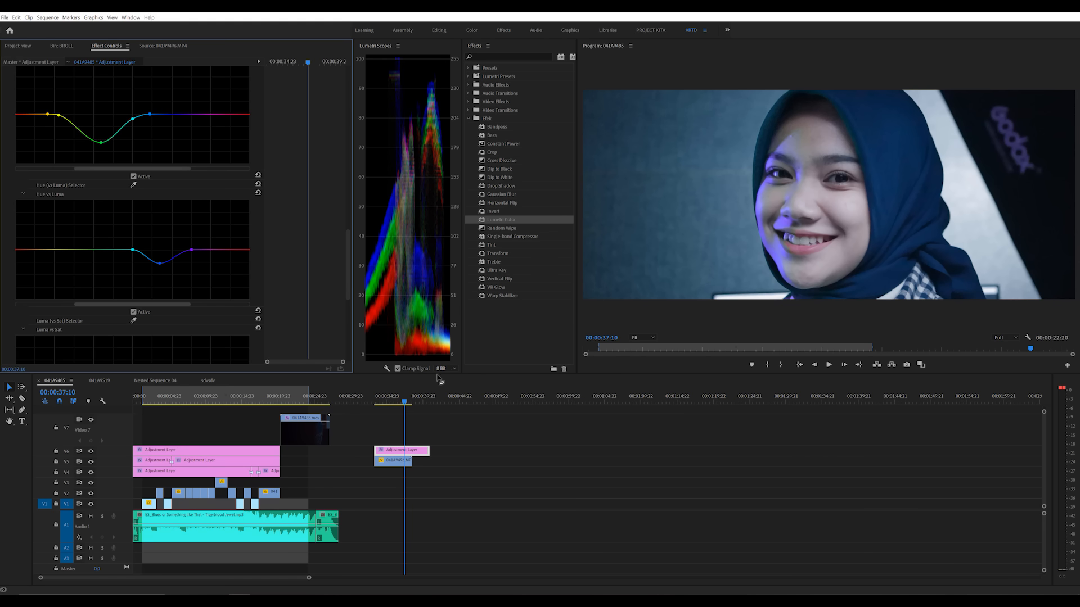
# Step: At 00:00:37:17, add points in the purple and red ranges of the Hue vs Hue curve and nudge the red one slightly down
pyautogui.click(382, 398)
pyautogui.moveTo(382, 398); pyautogui.dragTo(402, 401)
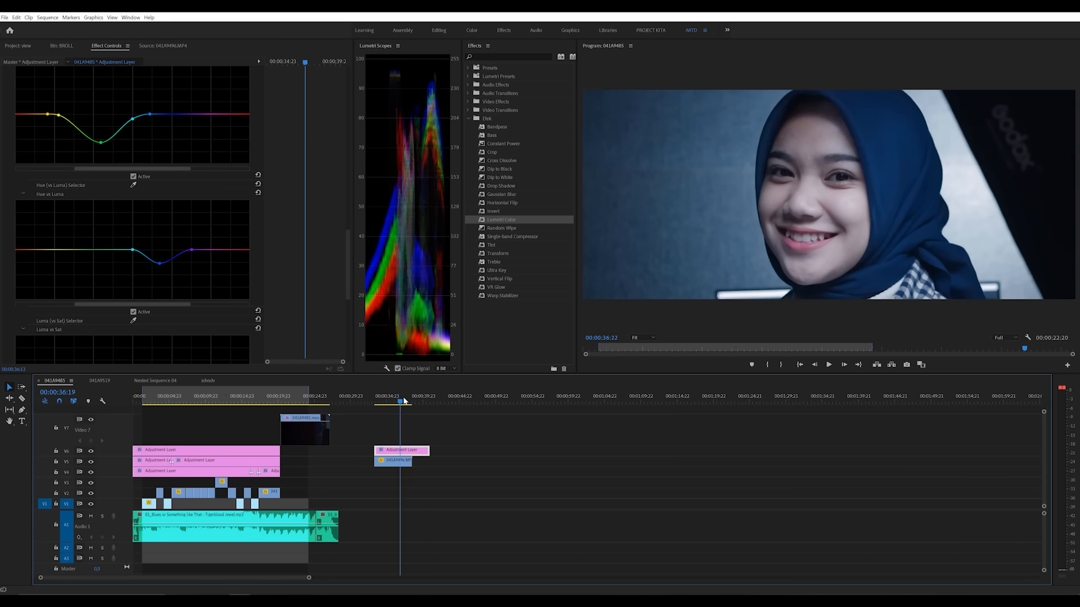
pyautogui.scroll(-3, 302, 287)
pyautogui.scroll(-3, 303, 291)
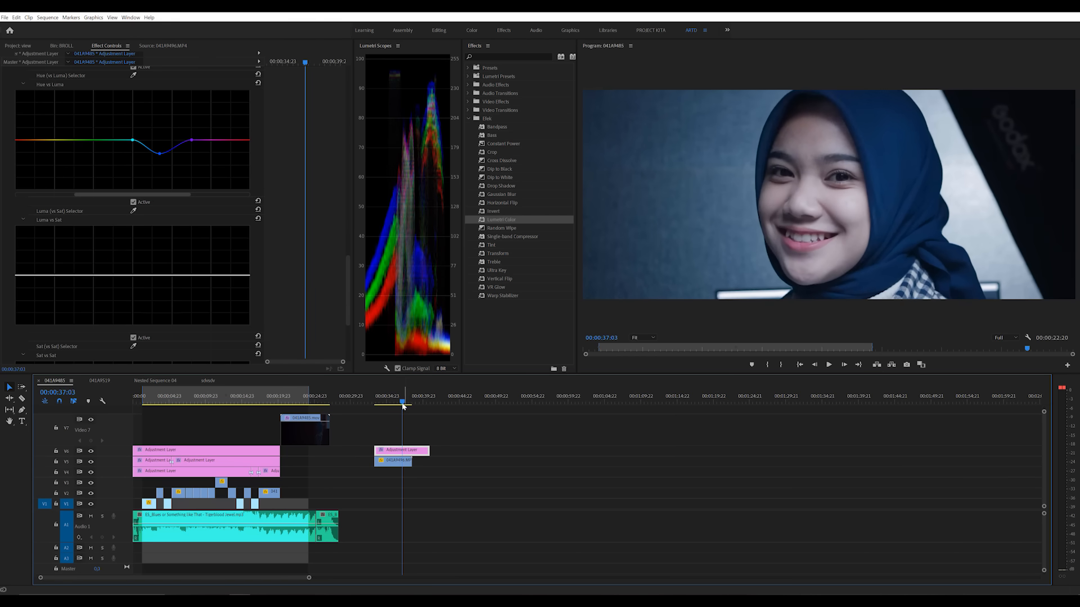
pyautogui.scroll(8, 301, 269)
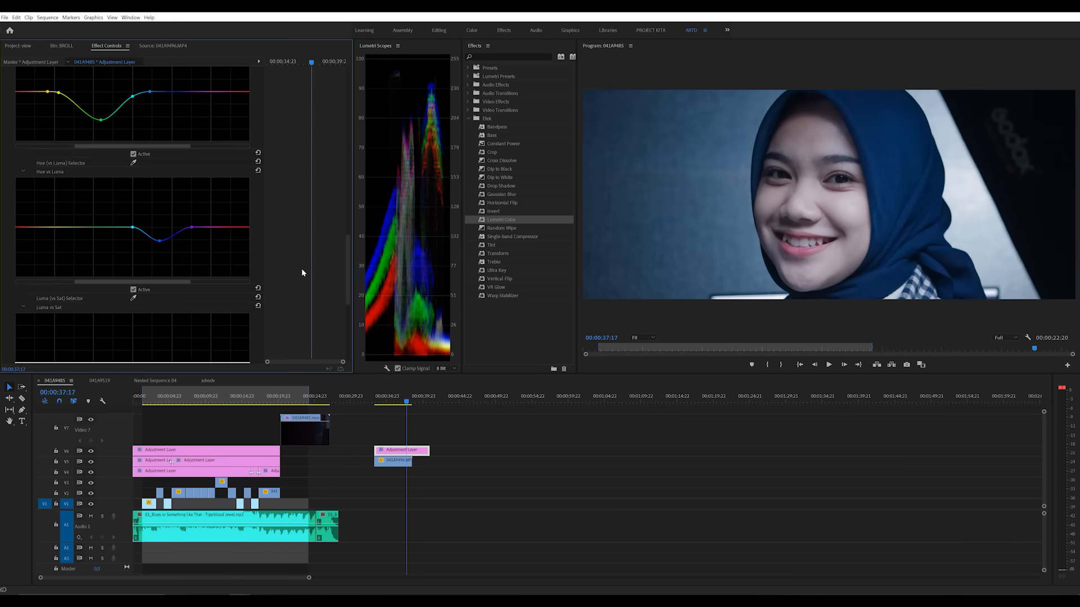
pyautogui.scroll(3, 302, 270)
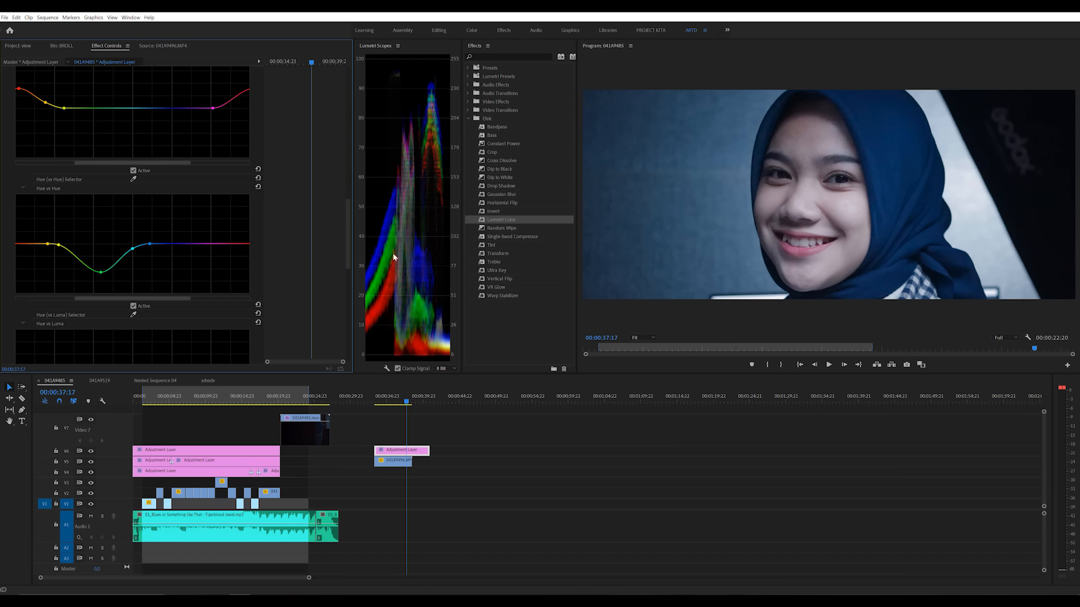
pyautogui.click(193, 244)
pyautogui.click(243, 244)
pyautogui.moveTo(244, 244); pyautogui.dragTo(243, 248)
# Step: Expand Color Wheels & Match, nudge the Shadows level slightly down, try a teal Shadows tint and return it near the wheel's centre
pyautogui.moveTo(348, 220); pyautogui.dragTo(356, 324)
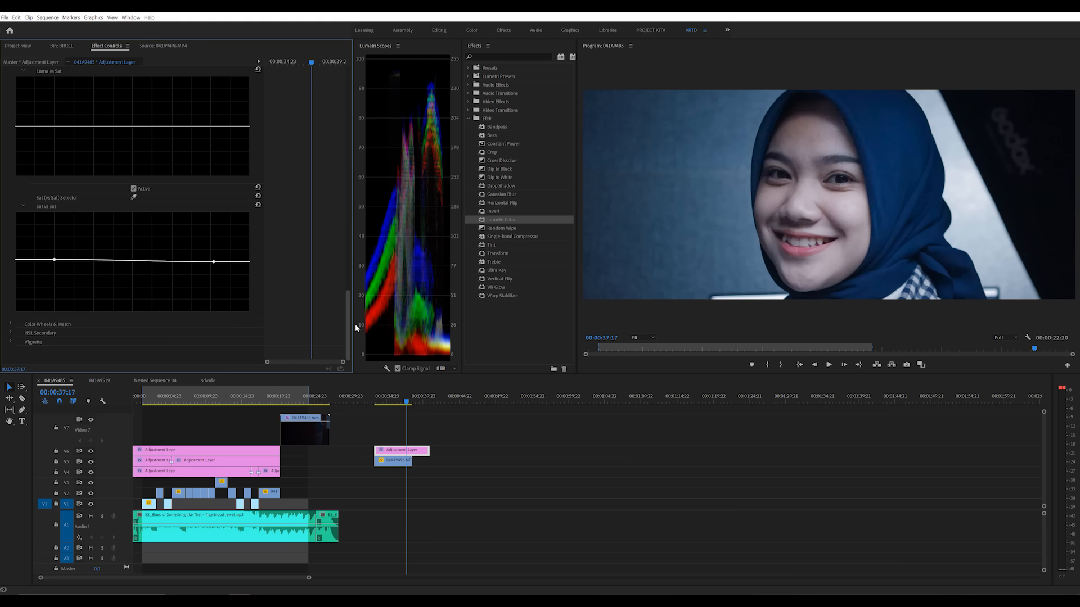
pyautogui.click(11, 324)
pyautogui.scroll(-2, 15, 326)
pyautogui.scroll(-3, 15, 325)
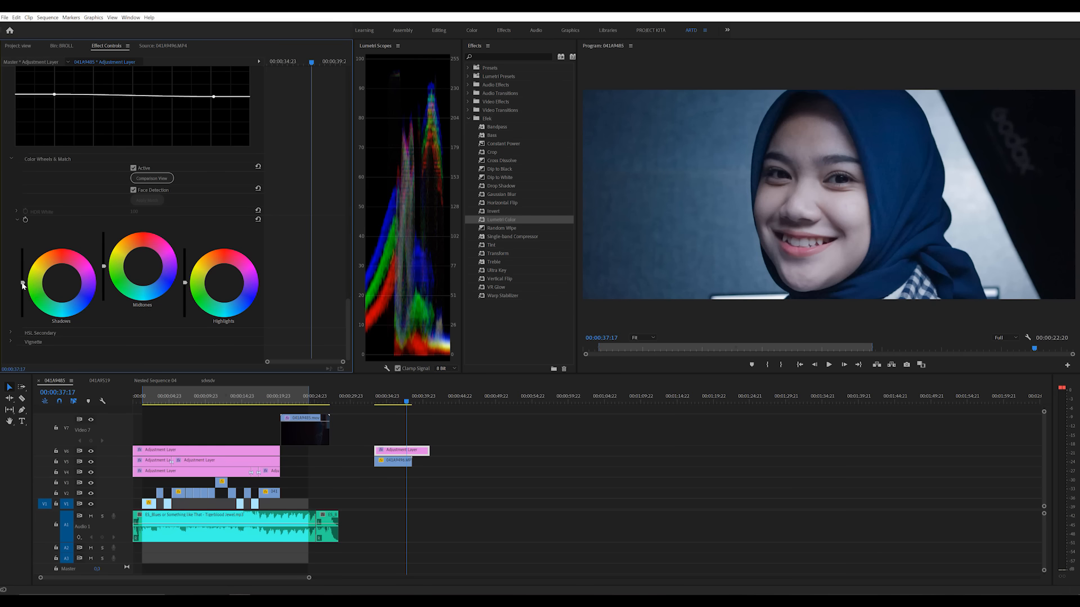
pyautogui.moveTo(22, 282); pyautogui.dragTo(22, 285)
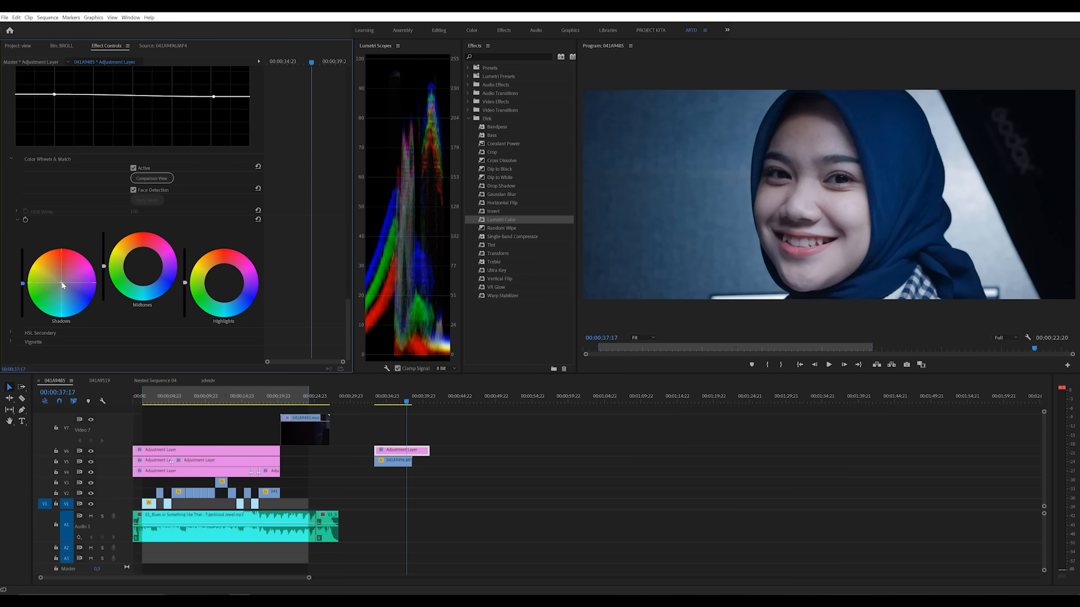
pyautogui.moveTo(61, 282); pyautogui.dragTo(56, 285)
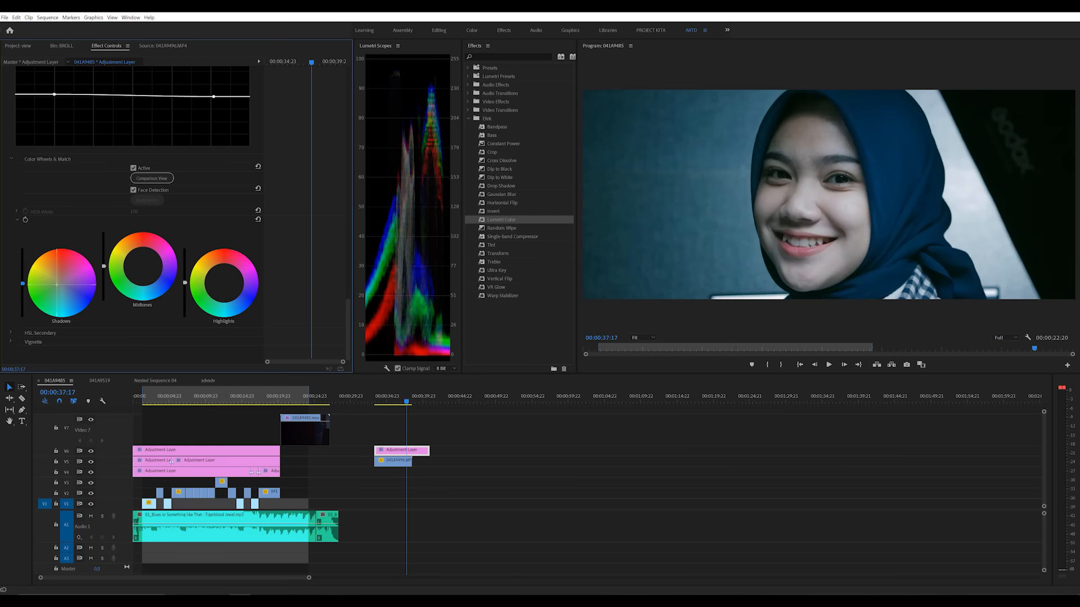
pyautogui.doubleClick(72, 284)
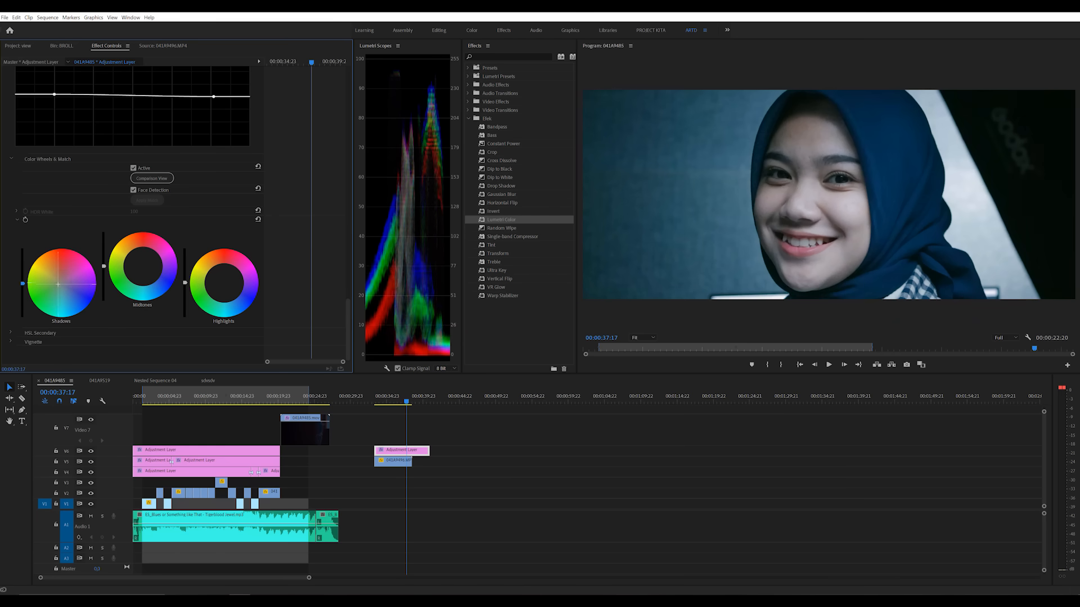
pyautogui.moveTo(63, 286); pyautogui.dragTo(62, 283)
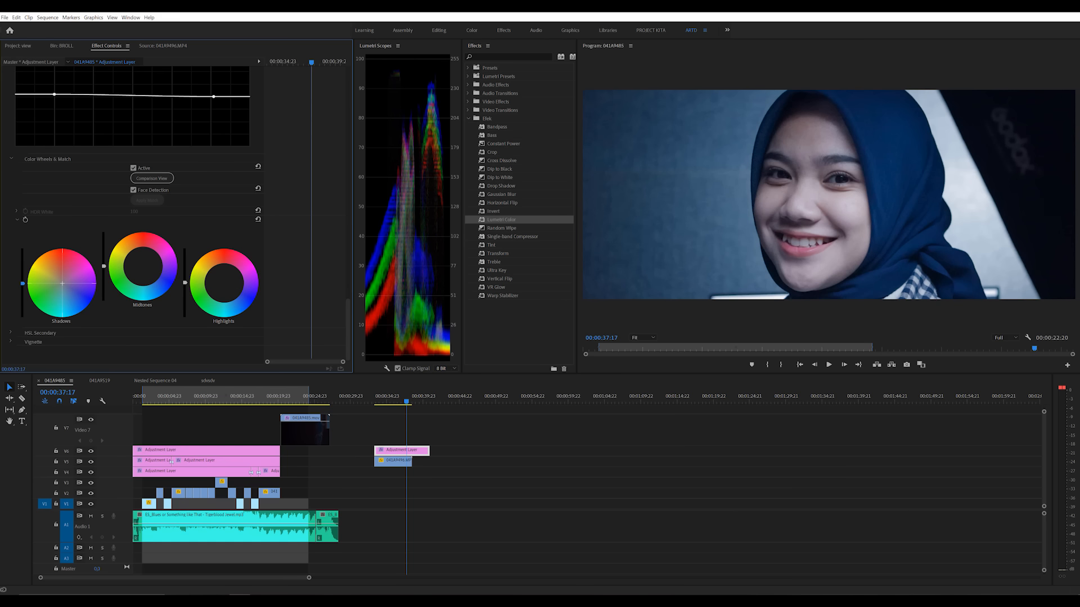
# Step: Shift the Midtones color wheel slightly off centre and push the Highlights wheel toward a warm red-orange tint
pyautogui.click(140, 270)
pyautogui.doubleClick(140, 268)
pyautogui.moveTo(142, 268); pyautogui.dragTo(140, 266)
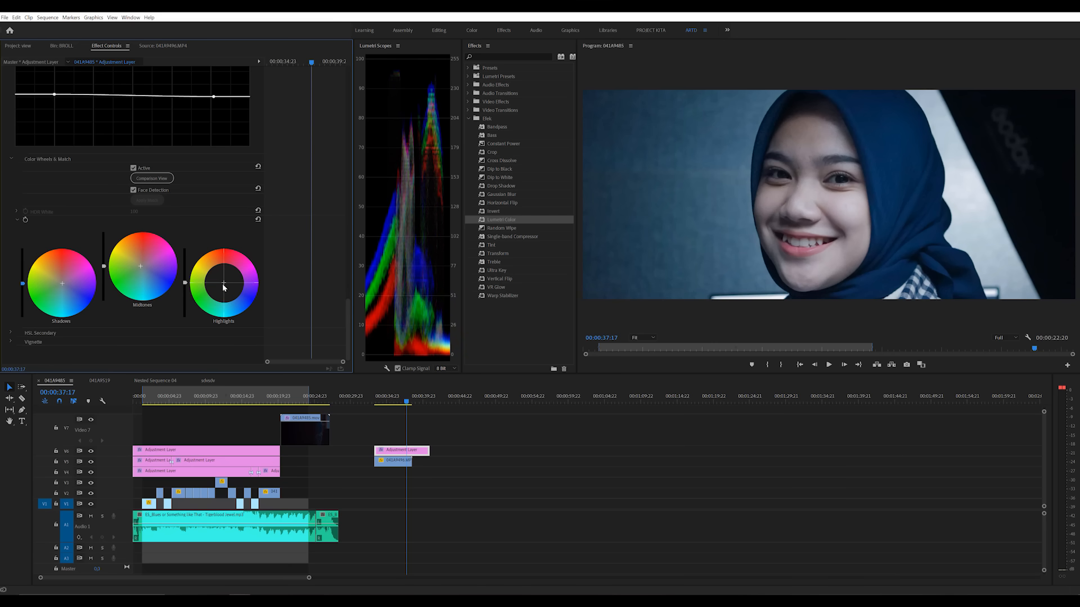
pyautogui.click(223, 287)
pyautogui.moveTo(224, 288); pyautogui.dragTo(222, 275)
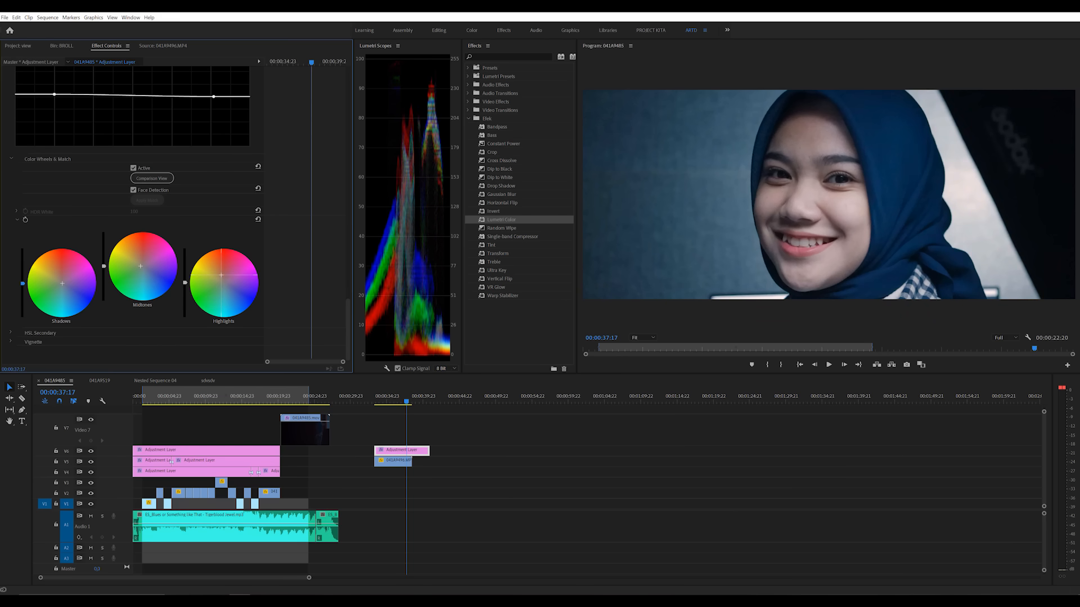
pyautogui.moveTo(221, 275); pyautogui.dragTo(222, 275)
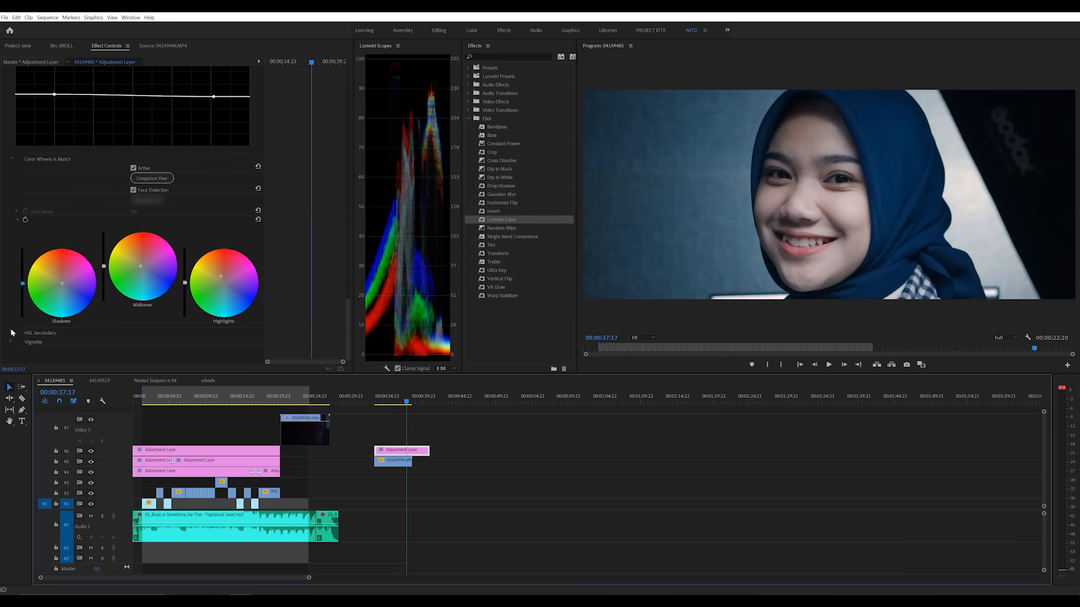
# Step: Expand HSL Secondary and set the key color by sampling the face near the lips
pyautogui.click(11, 332)
pyautogui.scroll(-5, 11, 325)
pyautogui.scroll(-2, 12, 329)
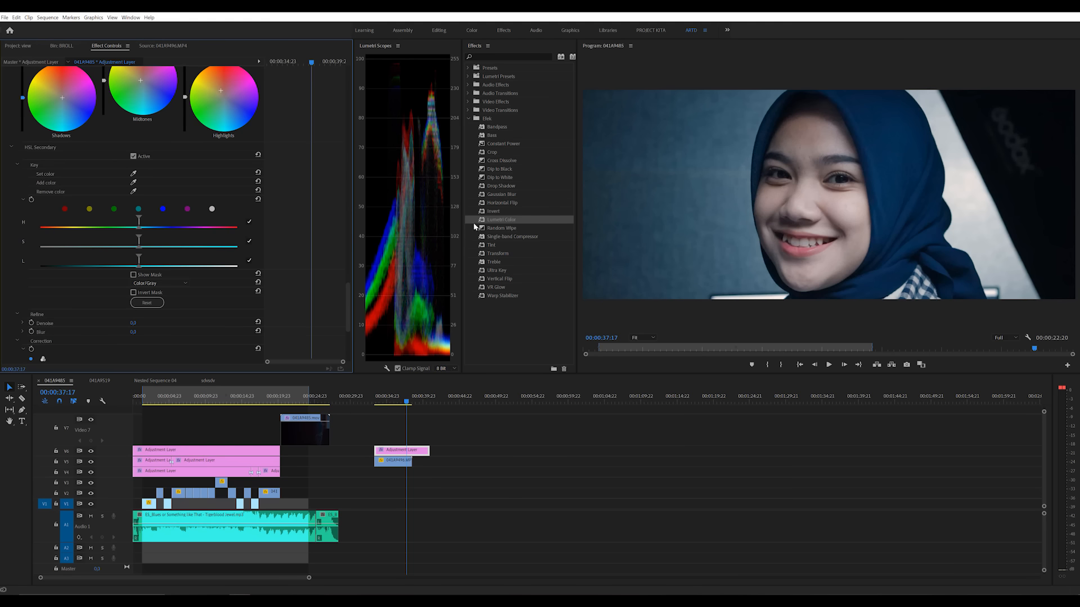
pyautogui.click(133, 174)
pyautogui.click(791, 244)
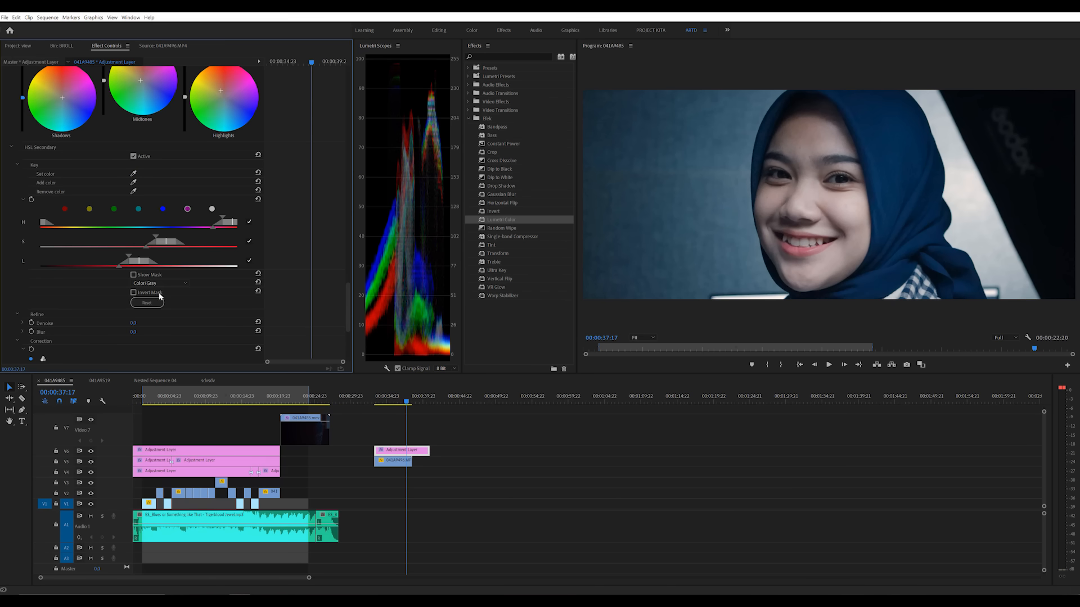
# Step: Preview the HSL Secondary mask, widen the key's saturation, luminance and hue ranges around the lips and face, and hide the mask
pyautogui.click(135, 276)
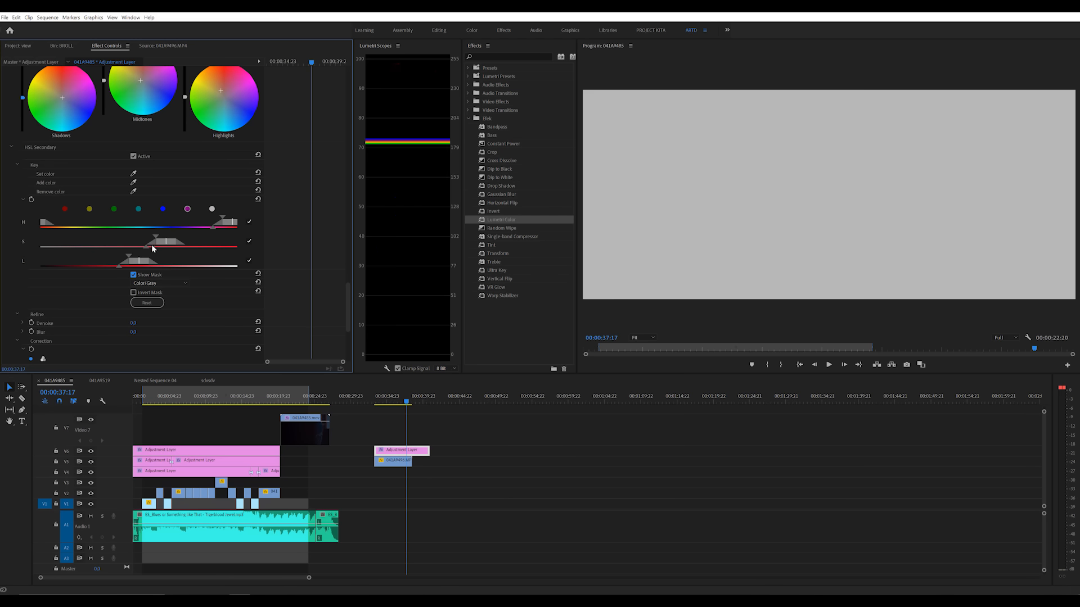
pyautogui.moveTo(155, 238); pyautogui.dragTo(57, 245)
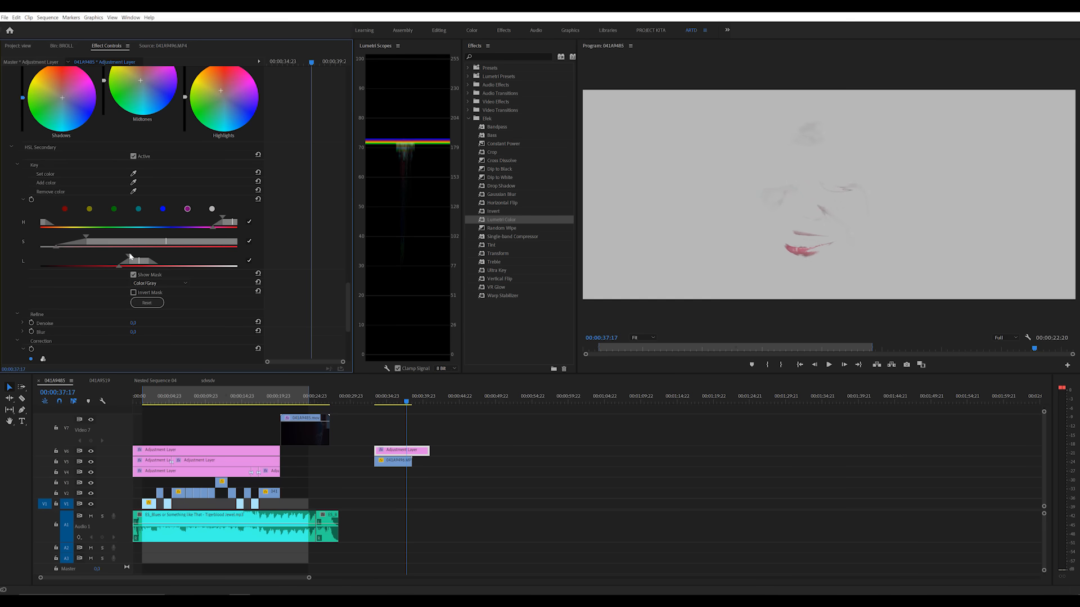
pyautogui.moveTo(129, 257); pyautogui.dragTo(89, 268)
pyautogui.moveTo(222, 221); pyautogui.dragTo(192, 231)
pyautogui.moveTo(130, 242)
pyautogui.mouseDown()
pyautogui.moveTo(116, 244)
pyautogui.moveTo(126, 245)
pyautogui.mouseUp()
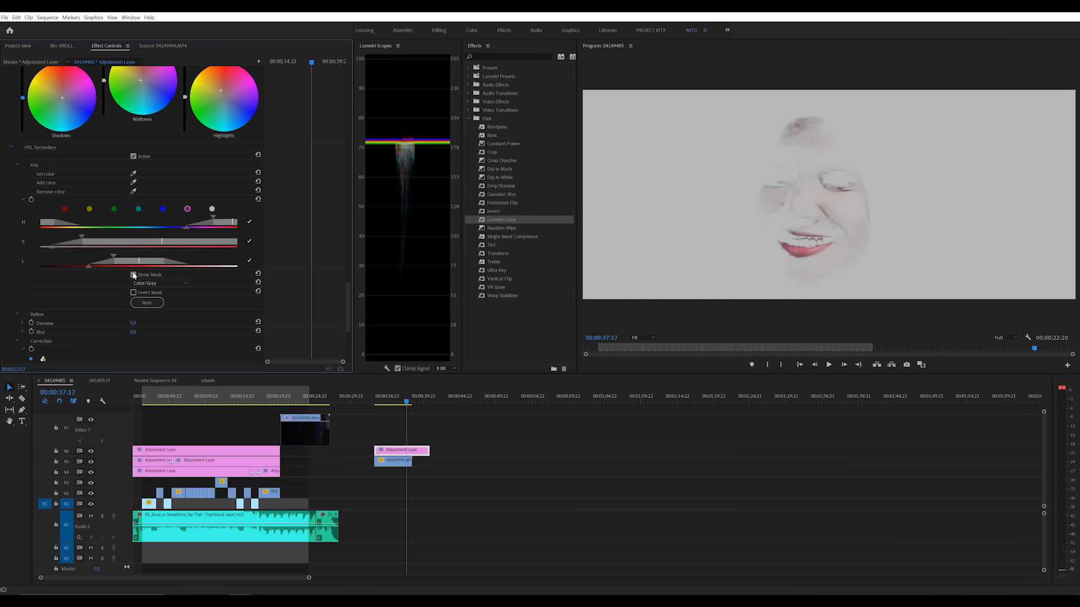
pyautogui.click(134, 275)
# Step: Push the HSL Secondary correction wheel slightly toward red-orange
pyautogui.scroll(-4, 133, 278)
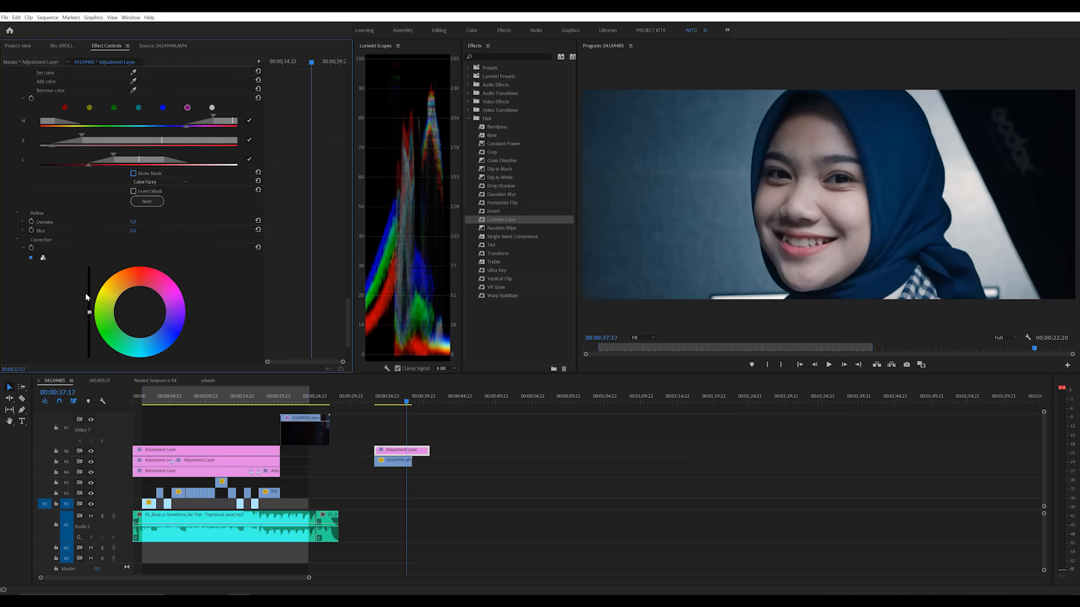
pyautogui.scroll(-2, 86, 292)
pyautogui.moveTo(140, 256); pyautogui.dragTo(138, 246)
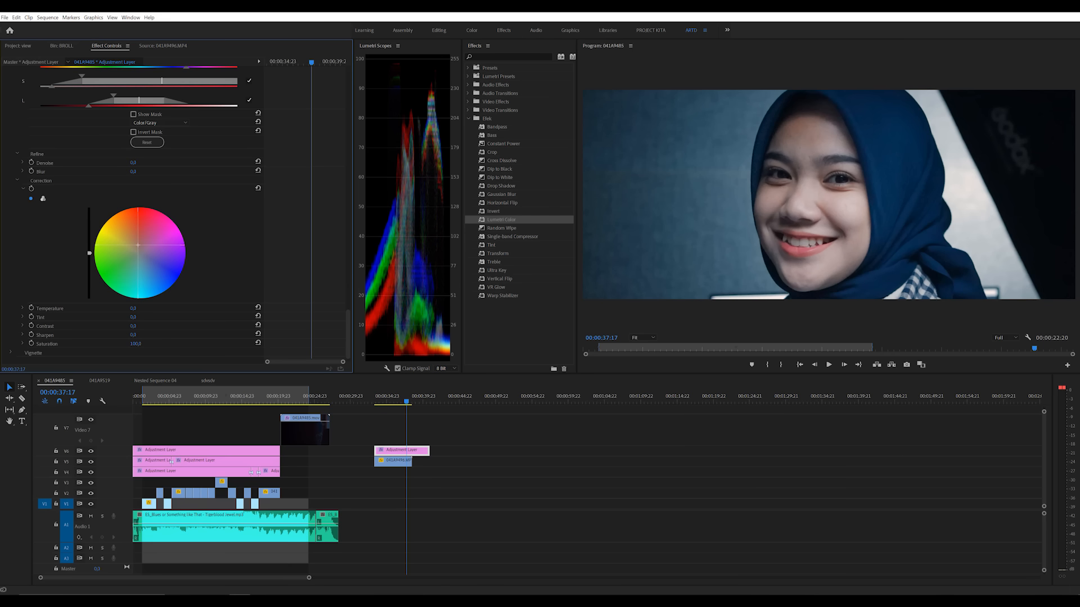
# Step: Reset the HSL Secondary key ranges and set a new key color by sampling the cheek below the eye
pyautogui.scroll(3, 186, 288)
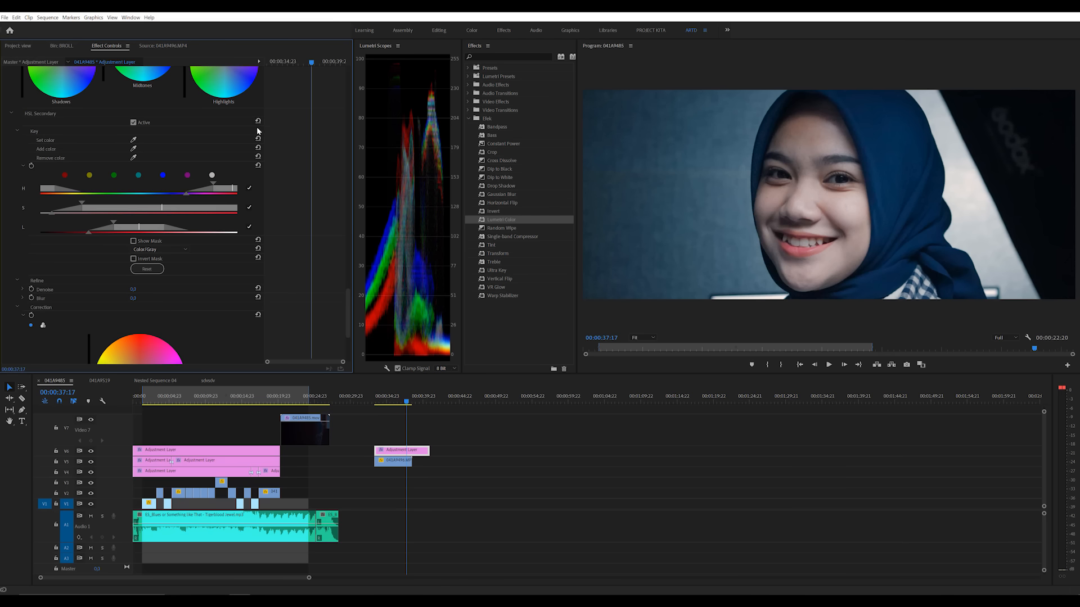
pyautogui.click(257, 165)
pyautogui.scroll(1, 296, 310)
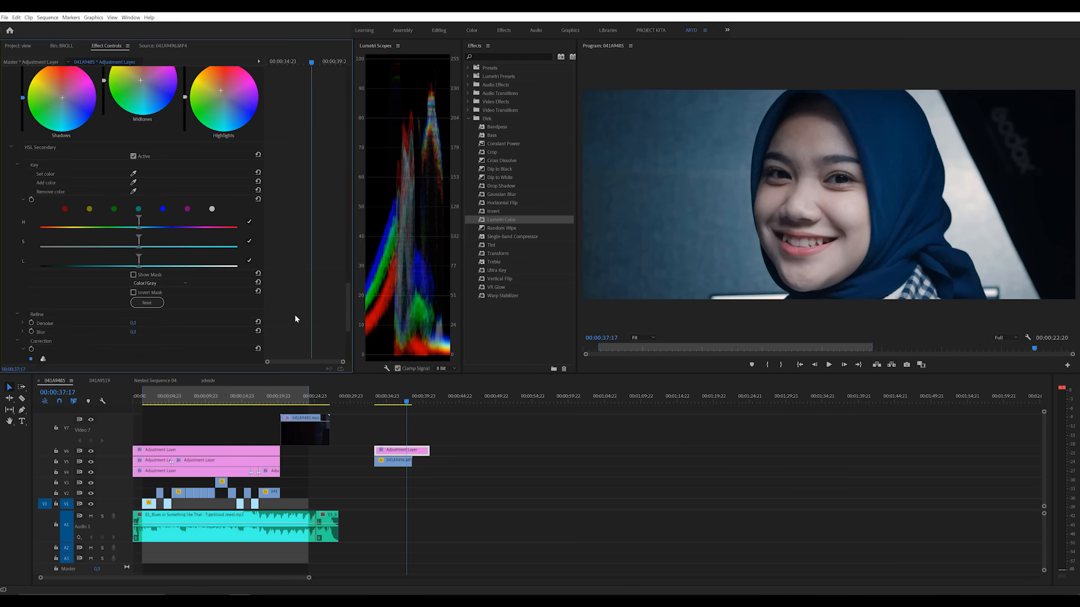
pyautogui.scroll(-2, 294, 309)
pyautogui.scroll(2, 274, 305)
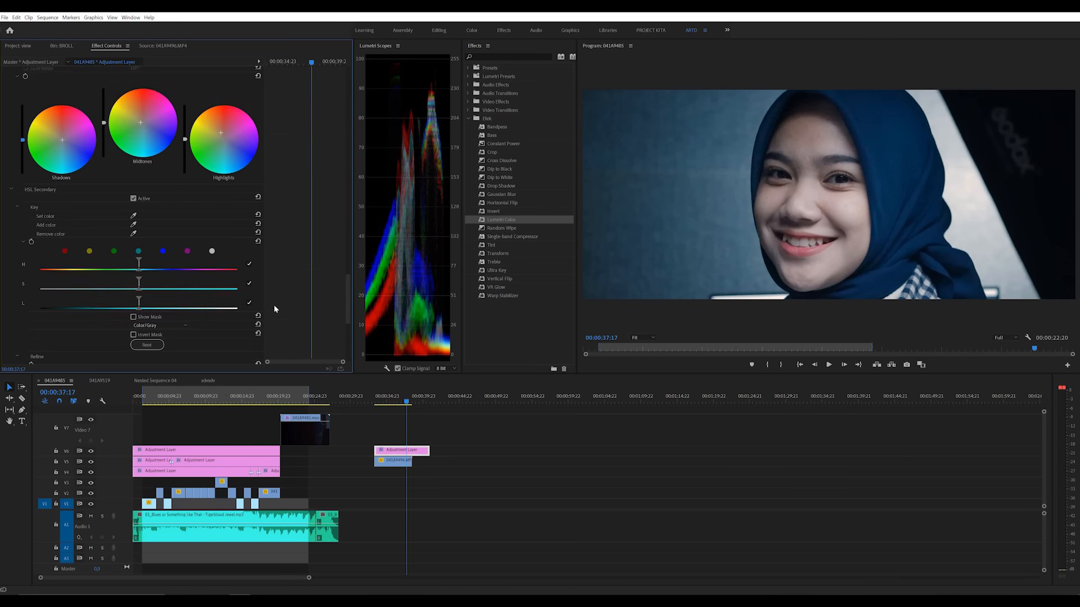
pyautogui.click(133, 174)
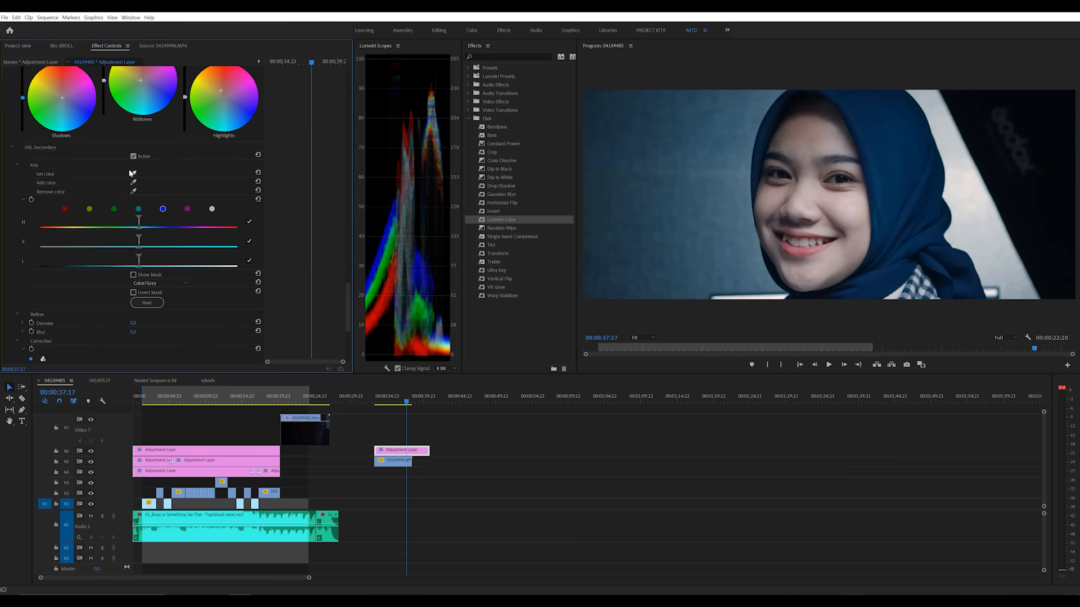
pyautogui.click(833, 197)
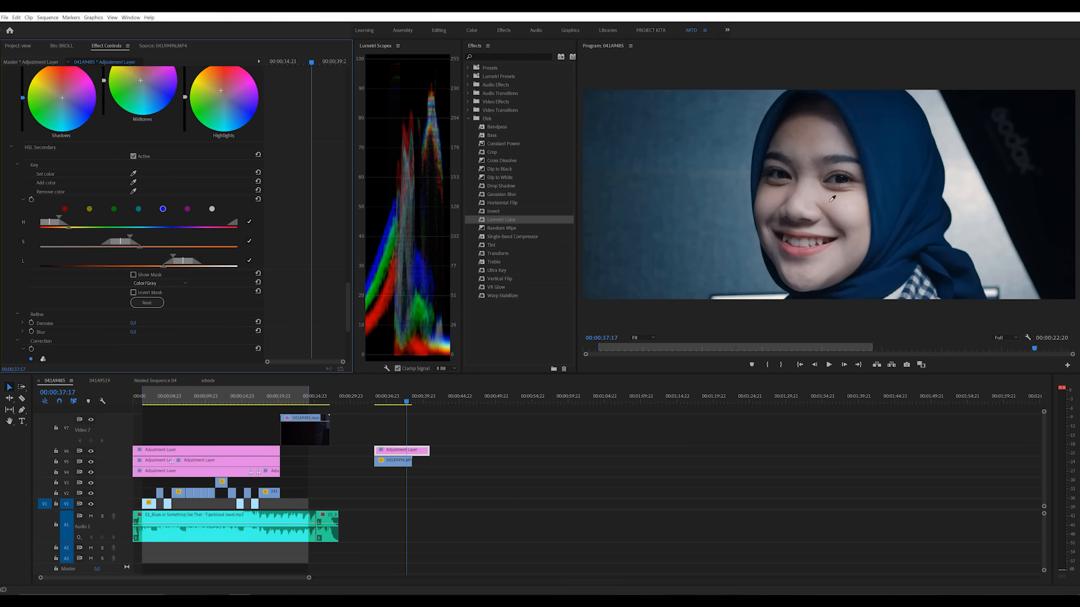
# Step: With the mask shown, widen the hue, saturation and luminance ranges until the skin is keyed, and hide the mask
pyautogui.click(135, 276)
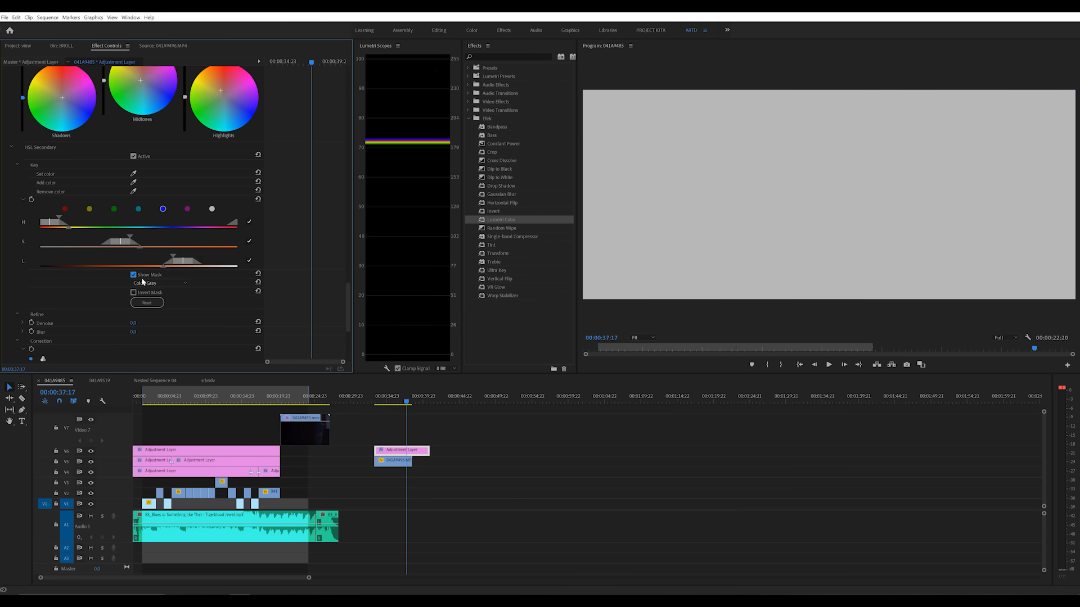
pyautogui.moveTo(130, 237); pyautogui.dragTo(121, 265)
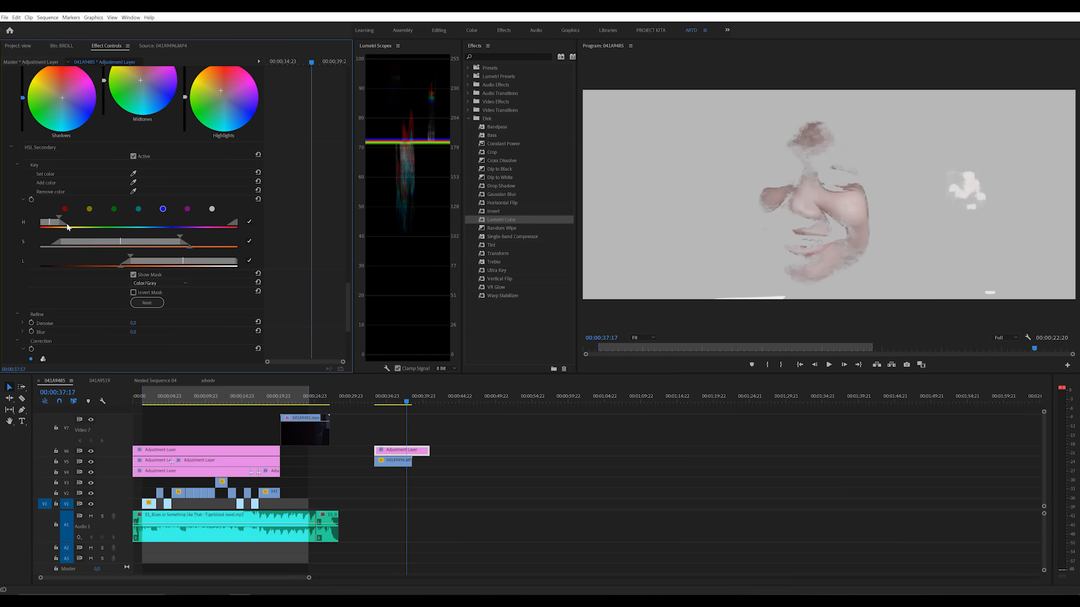
pyautogui.moveTo(60, 219); pyautogui.dragTo(104, 227)
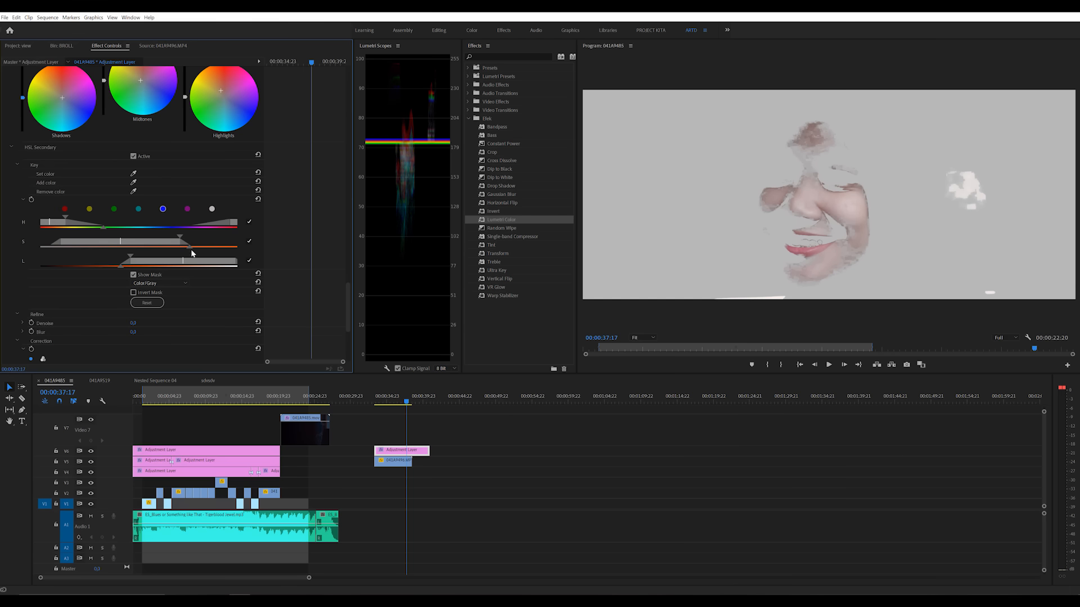
pyautogui.moveTo(189, 248); pyautogui.dragTo(215, 248)
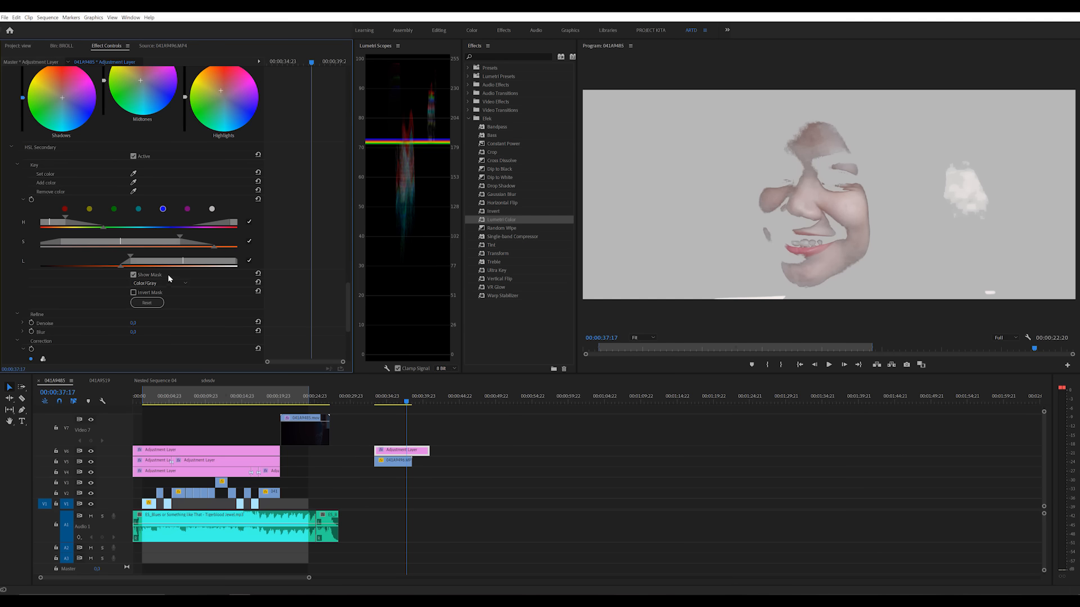
pyautogui.moveTo(70, 268); pyautogui.dragTo(38, 268)
pyautogui.click(134, 274)
# Step: Tint the keyed skin toward warm red-orange with the HSL Secondary correction wheel
pyautogui.scroll(-5, 95, 319)
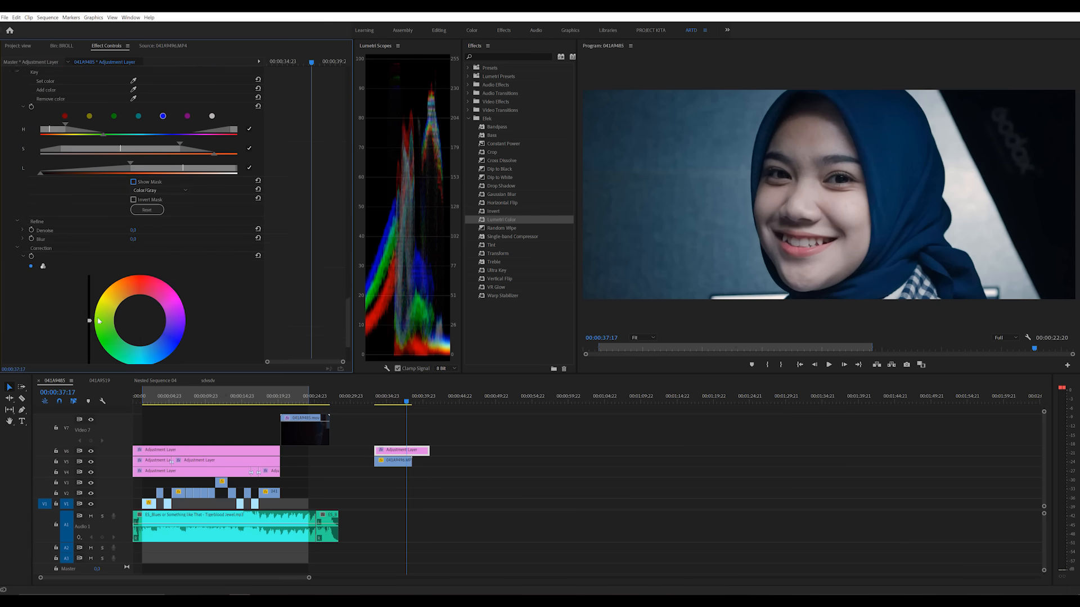
pyautogui.moveTo(140, 272)
pyautogui.mouseDown()
pyautogui.moveTo(164, 276)
pyautogui.moveTo(136, 259)
pyautogui.mouseUp()
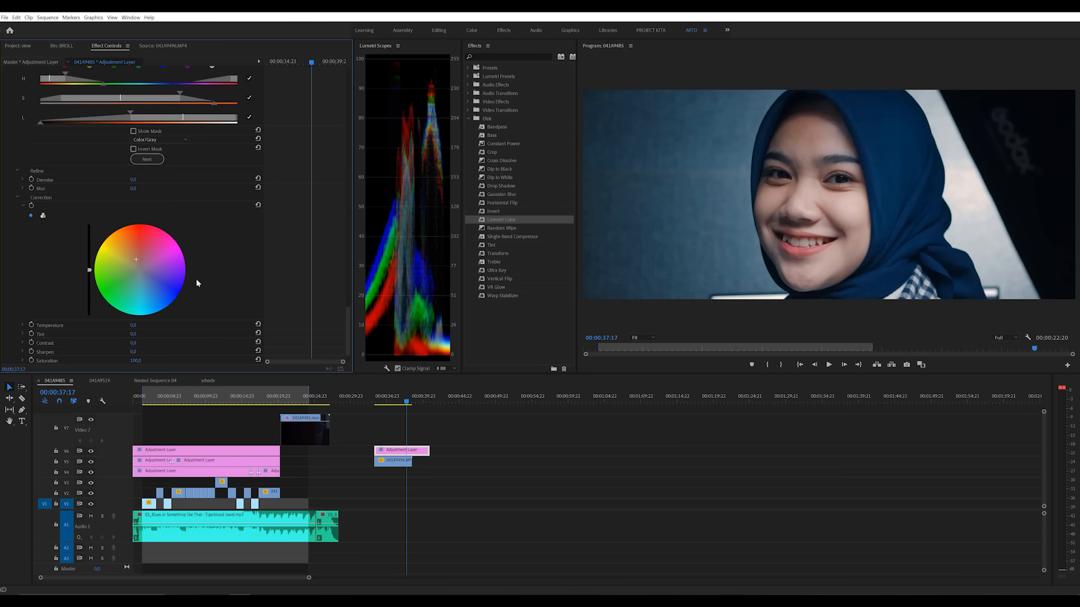
pyautogui.scroll(3, 198, 280)
pyautogui.scroll(-4, 300, 306)
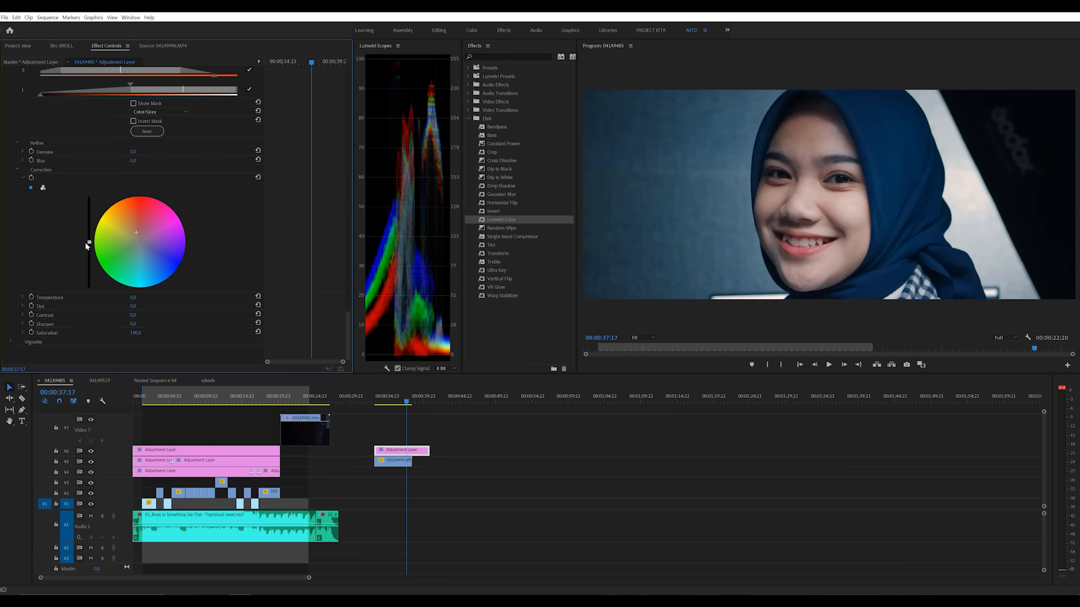
# Step: Try a much higher brightness for the keyed skin, undo it, and ease the correction tint back toward the wheel's centre
pyautogui.moveTo(89, 240); pyautogui.dragTo(89, 208)
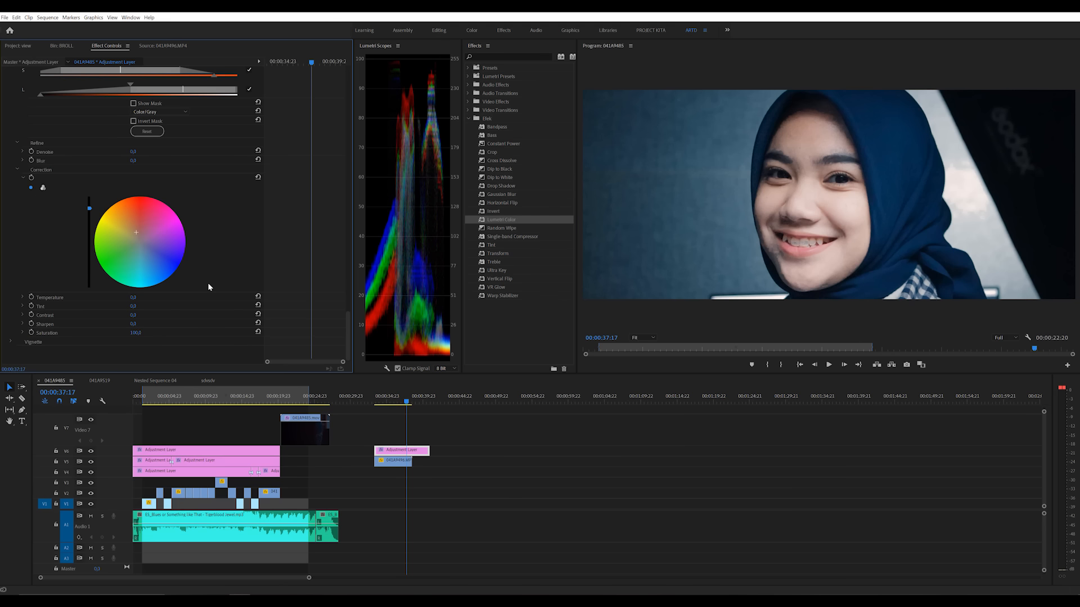
pyautogui.hotkey('ctrl', 'z')
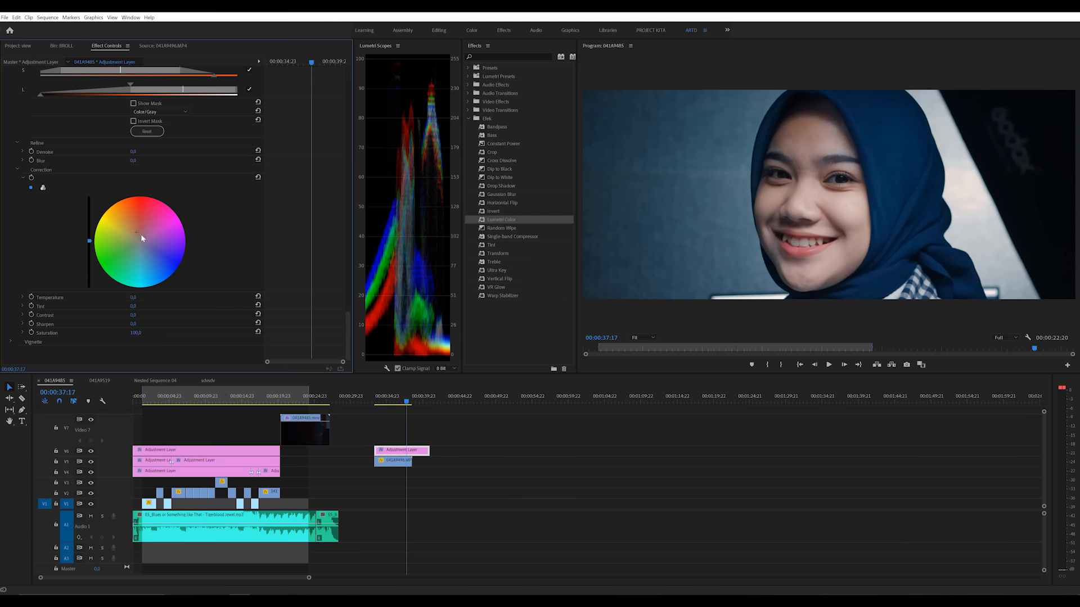
pyautogui.moveTo(136, 233); pyautogui.dragTo(137, 236)
# Step: Play back the graded B-roll clip and park the playhead at 00:00:37:03
pyautogui.click(374, 398)
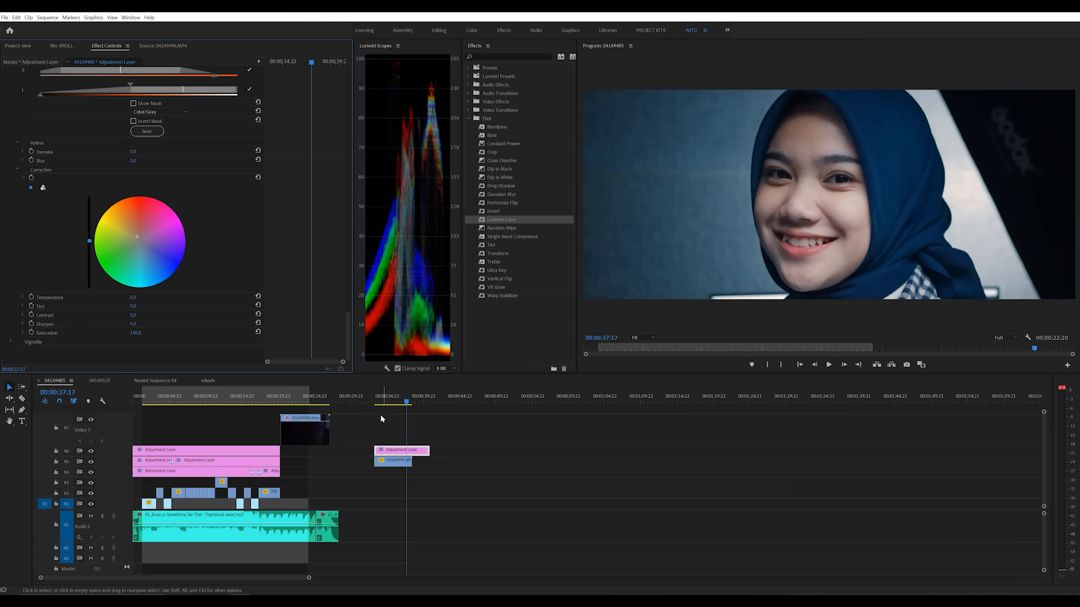
pyautogui.press('space')
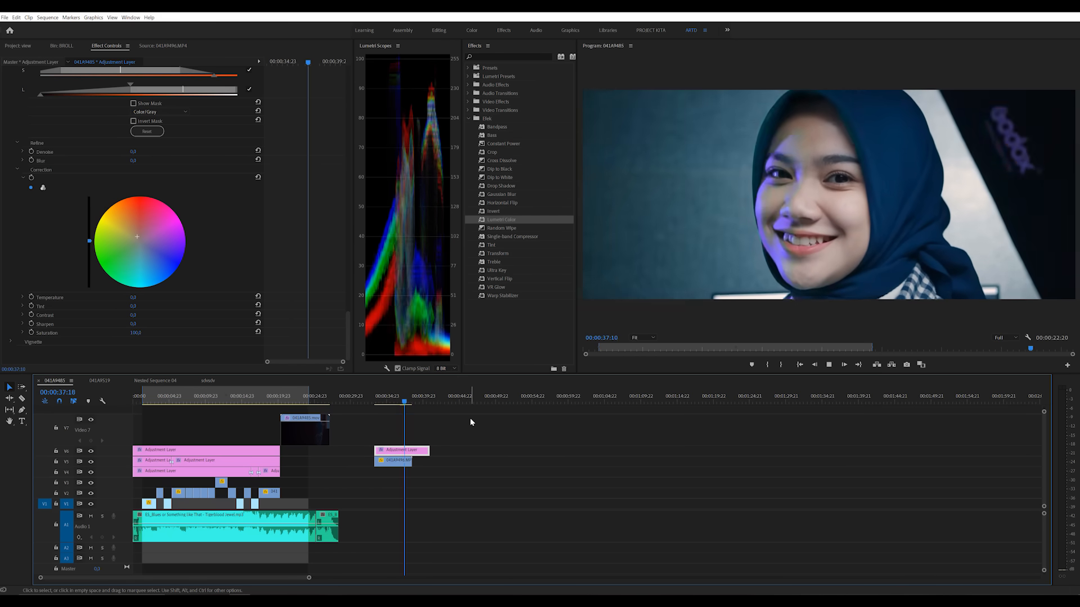
pyautogui.press('space')
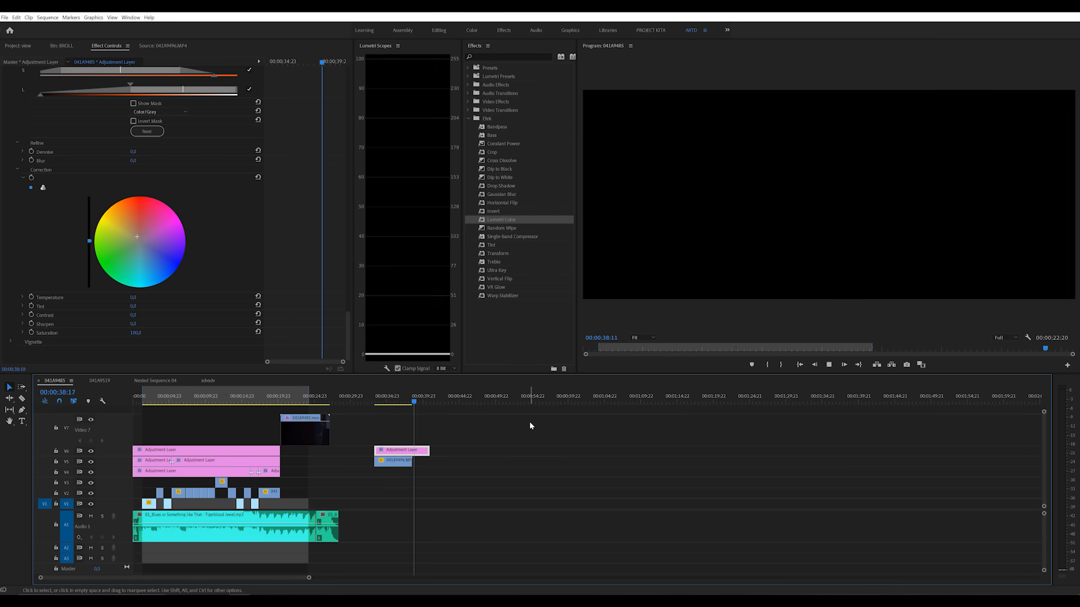
pyautogui.click(406, 402)
pyautogui.moveTo(407, 401); pyautogui.dragTo(403, 402)
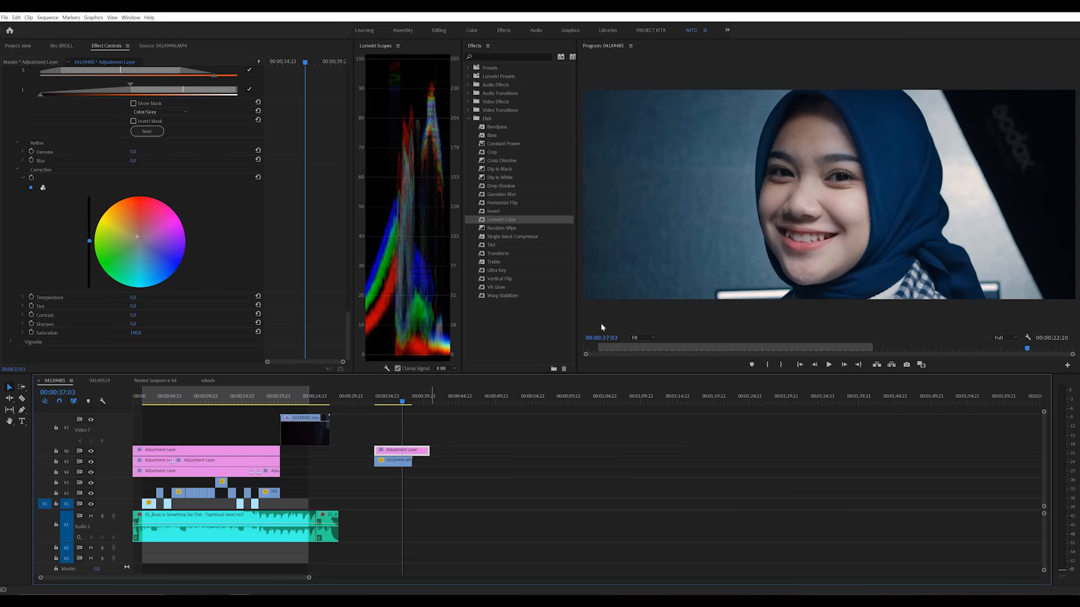
# Step: Expand the Creative section, try a strong Faded Film value, undo it, and raise Faded Film slightly
pyautogui.scroll(8, 314, 298)
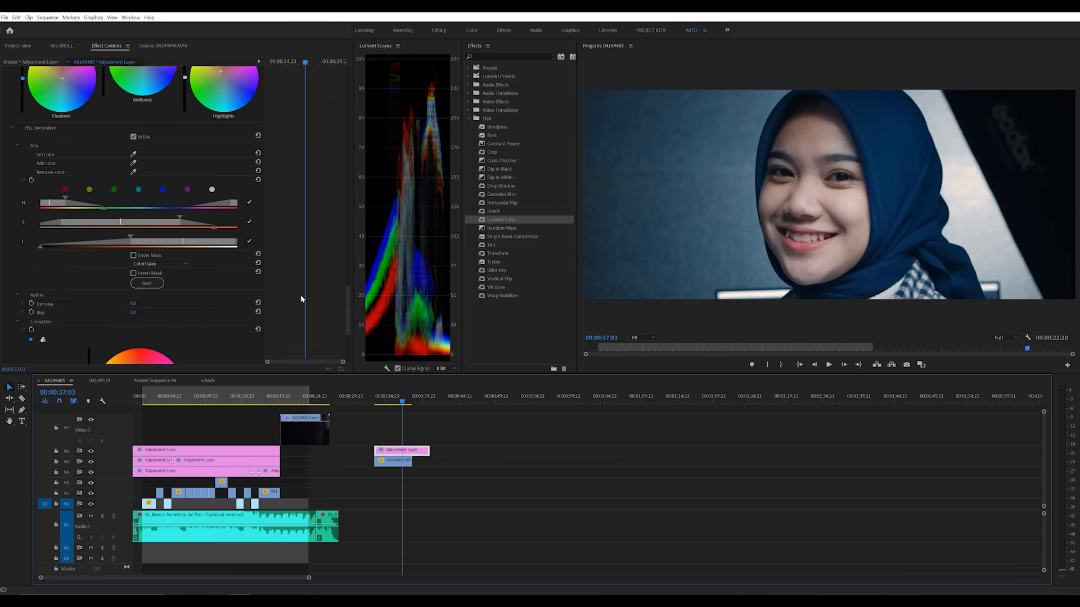
pyautogui.scroll(12, 302, 295)
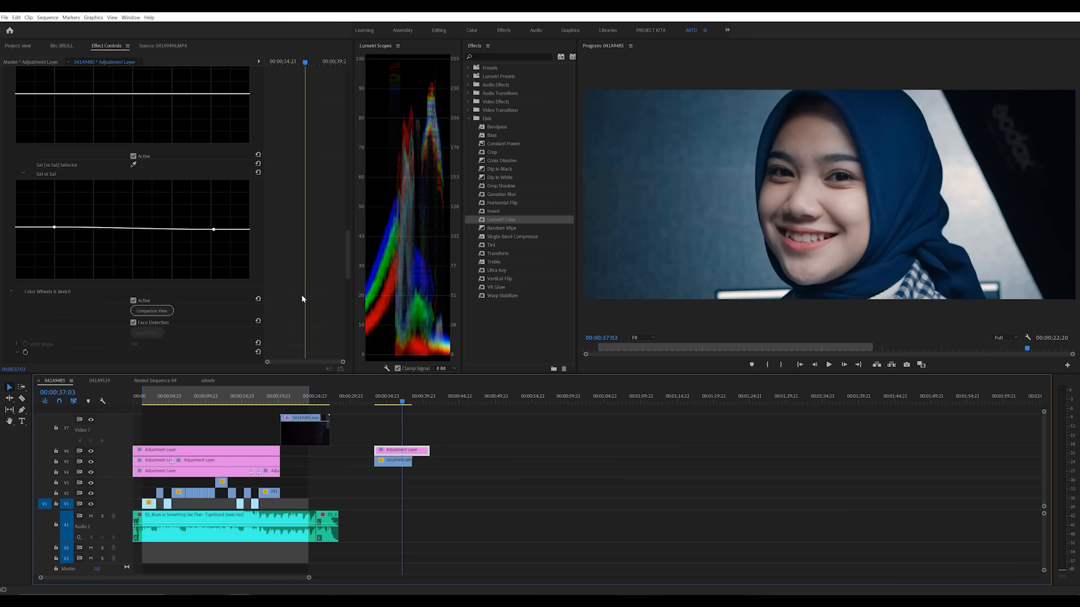
pyautogui.scroll(6, 305, 300)
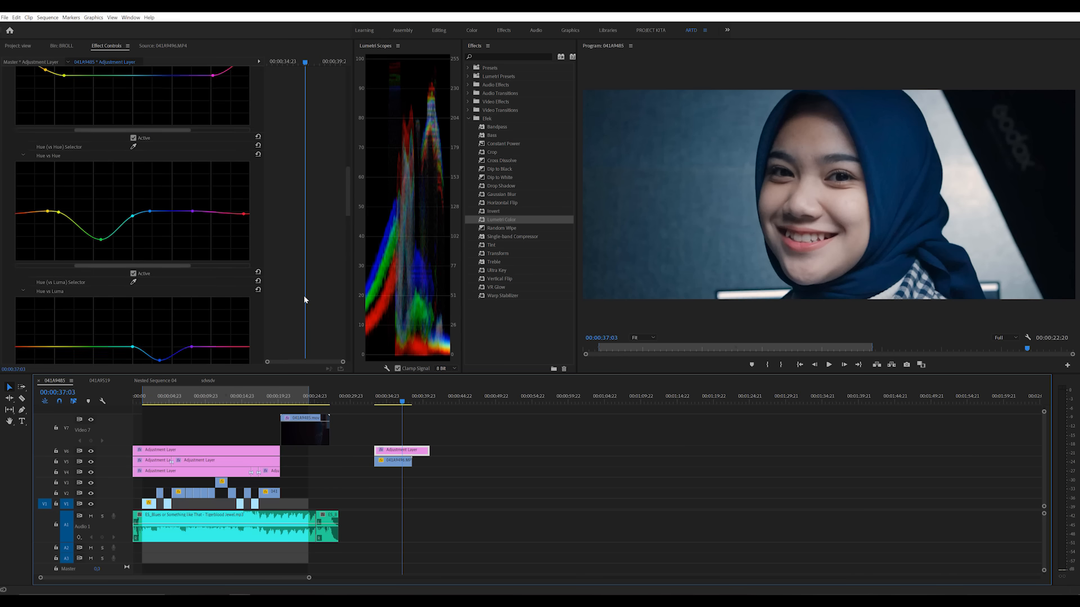
pyautogui.scroll(6, 304, 300)
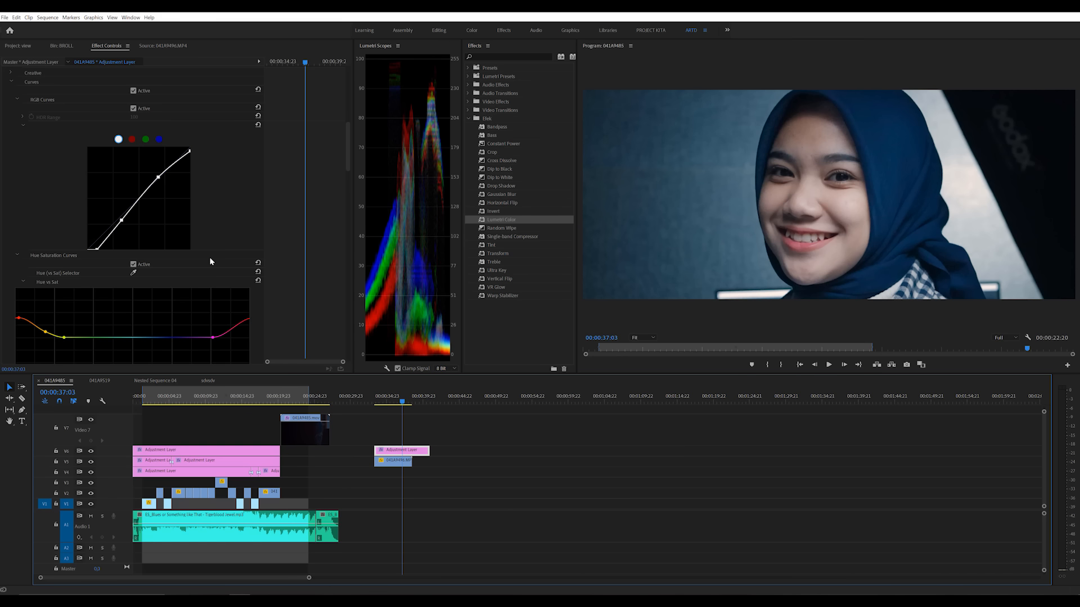
pyautogui.scroll(8, 298, 292)
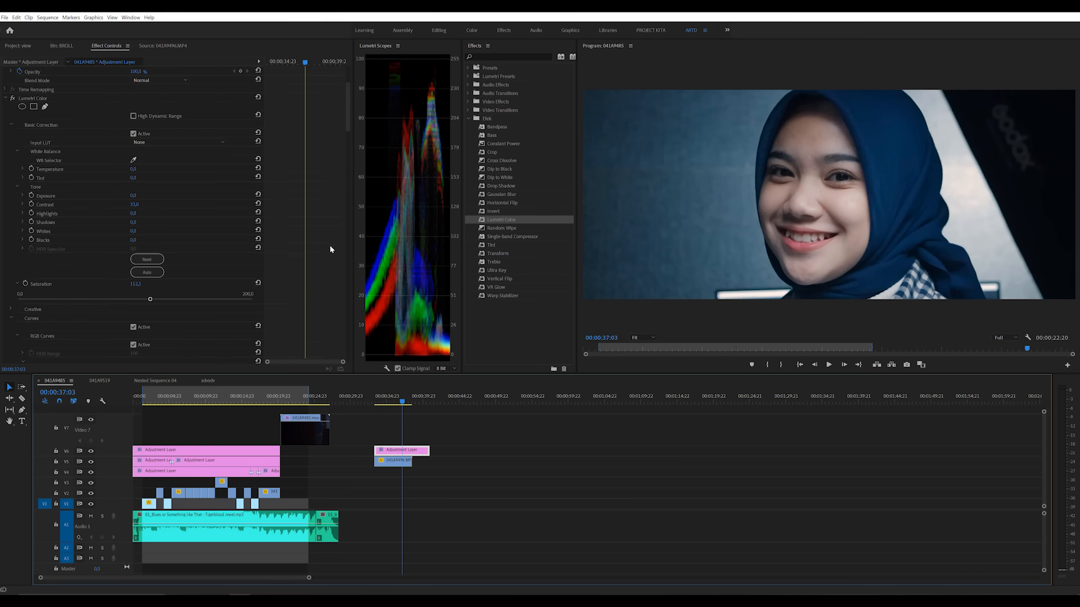
pyautogui.scroll(-4, 10, 142)
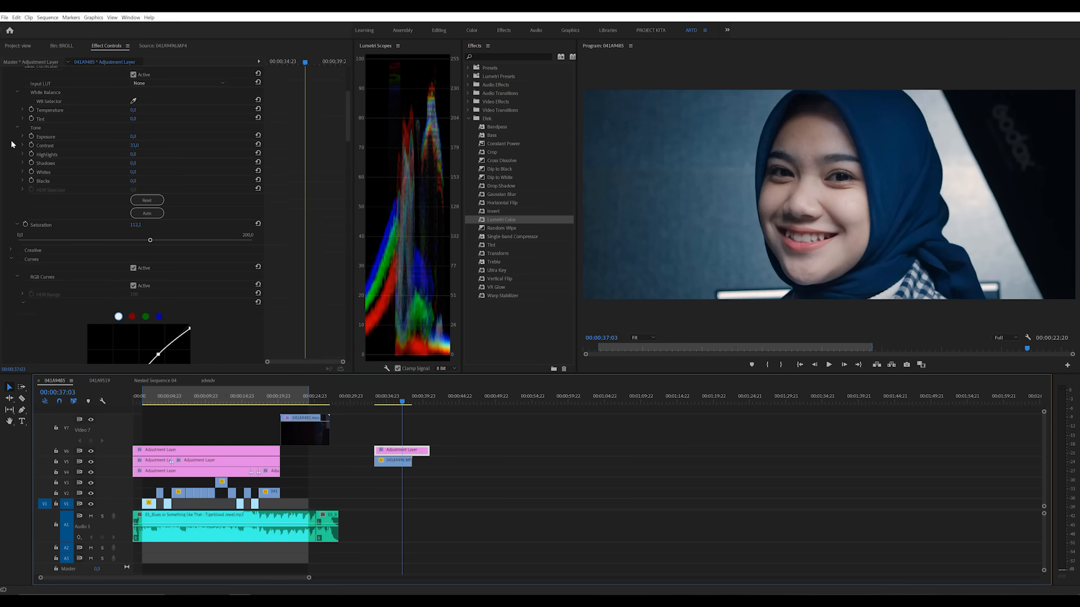
pyautogui.click(11, 149)
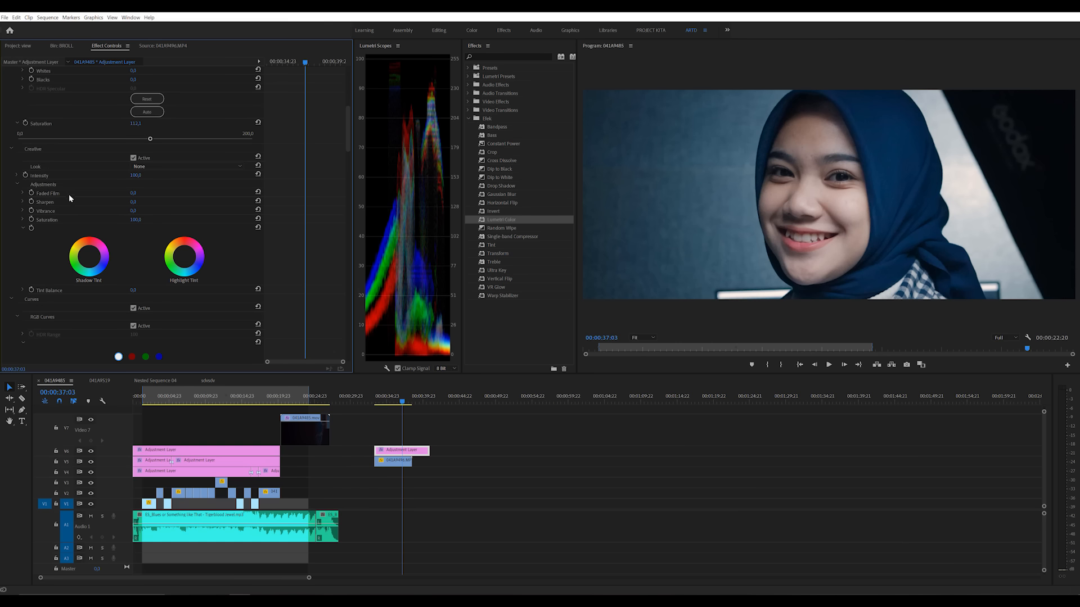
pyautogui.moveTo(135, 196); pyautogui.dragTo(211, 196)
pyautogui.hotkey('ctrl', 'z')
pyautogui.moveTo(134, 194); pyautogui.dragTo(140, 194)
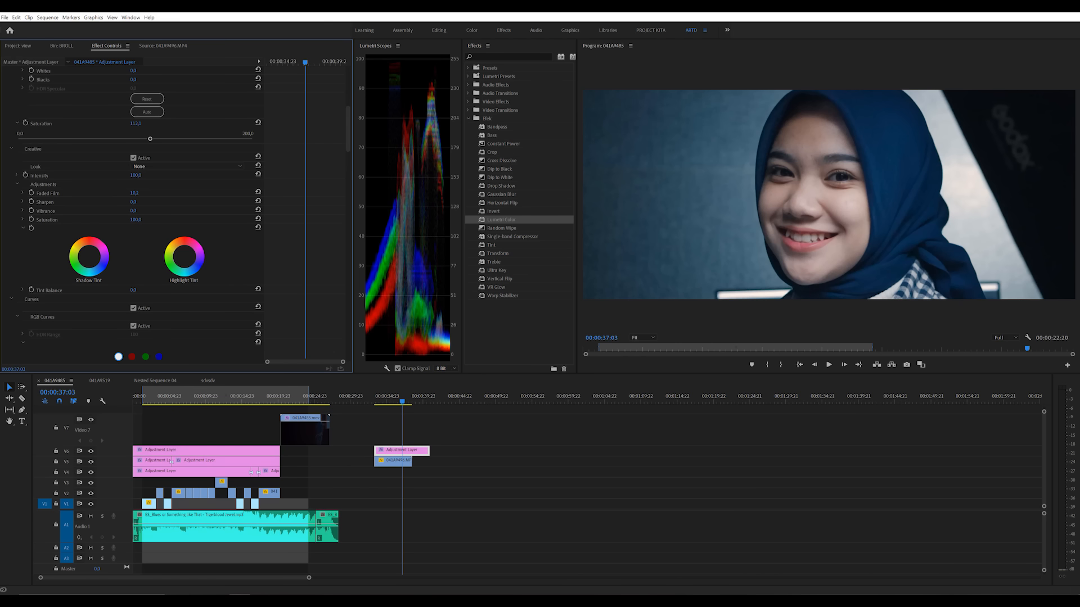
# Step: Try the Creative Sharpen and Vibrance adjustments at 100 one after the other, undoing each
pyautogui.moveTo(140, 202); pyautogui.dragTo(169, 202)
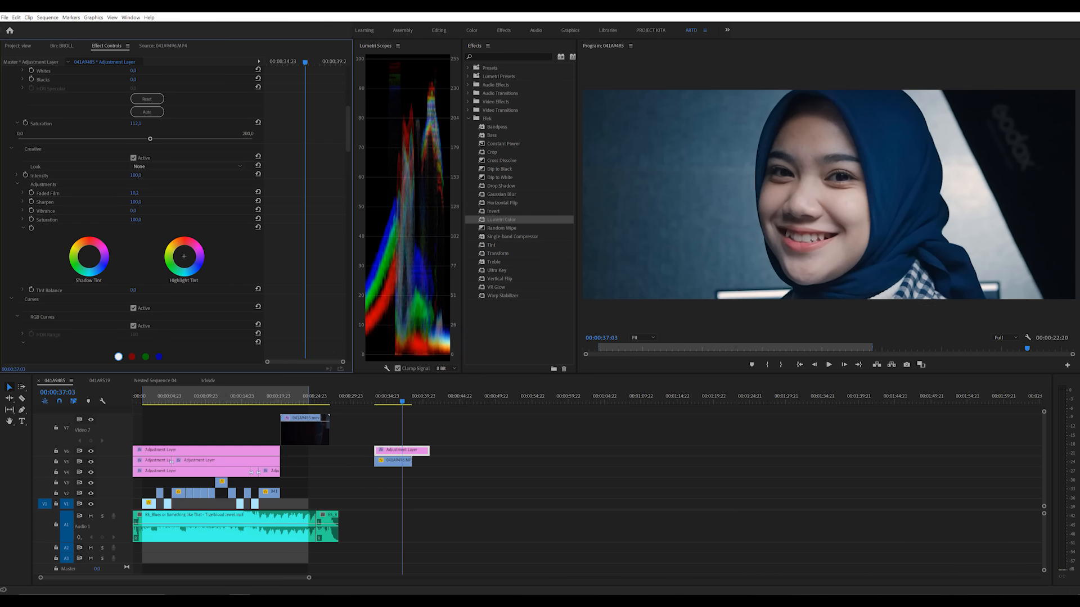
pyautogui.hotkey('ctrl', 'z')
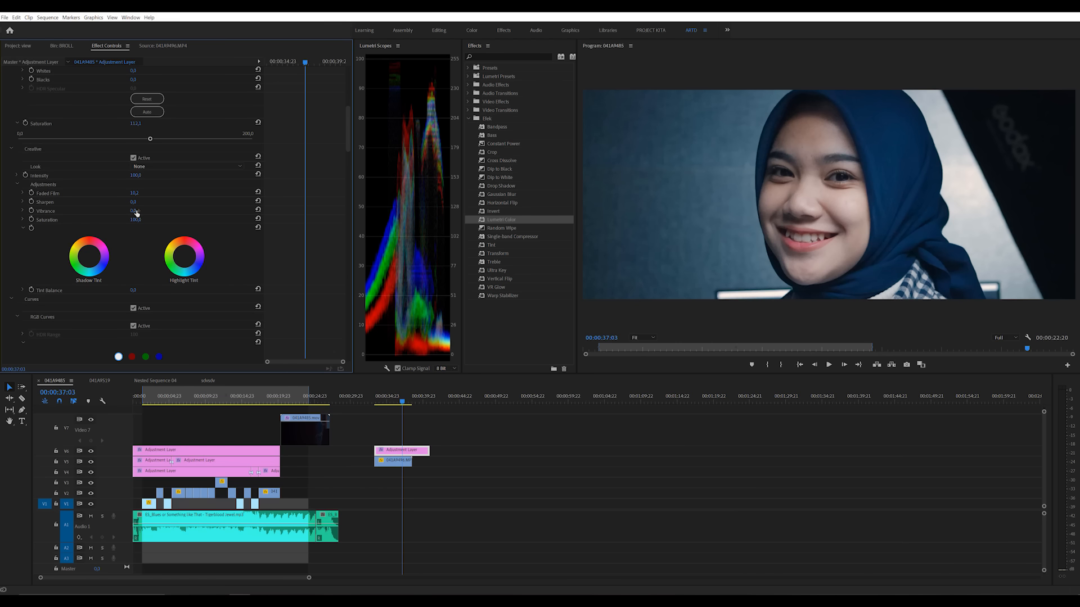
pyautogui.moveTo(134, 211); pyautogui.dragTo(163, 211)
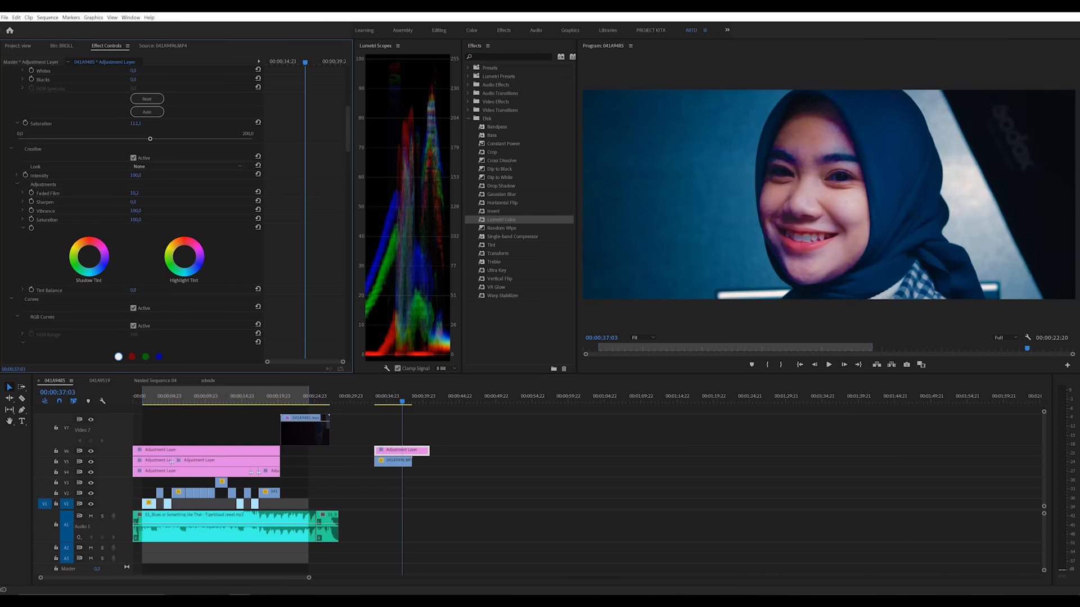
pyautogui.hotkey('ctrl', 'z')
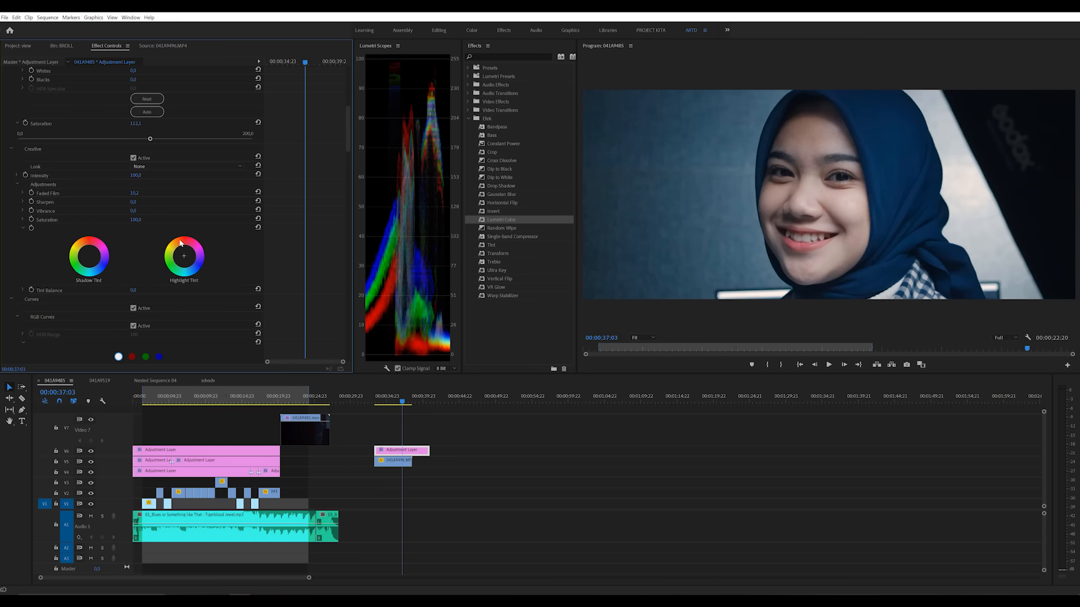
# Step: Raise the Basic Correction saturation to 114.2 and add a vignette with amount -1.2, roundness 100 and feather 100
pyautogui.scroll(2, 134, 226)
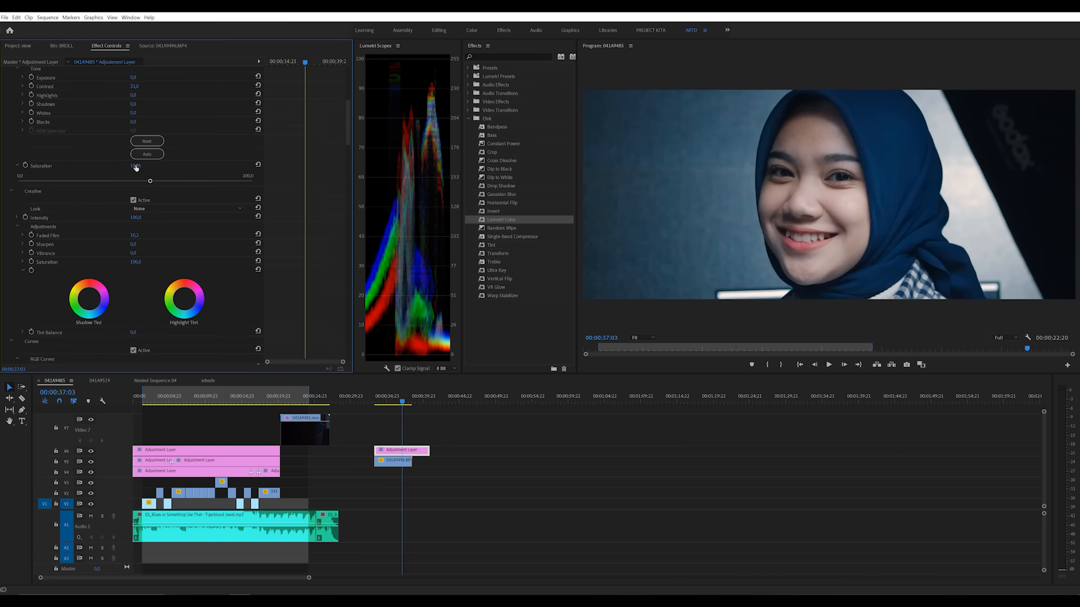
pyautogui.moveTo(149, 182); pyautogui.dragTo(151, 183)
pyautogui.moveTo(350, 147); pyautogui.dragTo(364, 370)
pyautogui.click(11, 342)
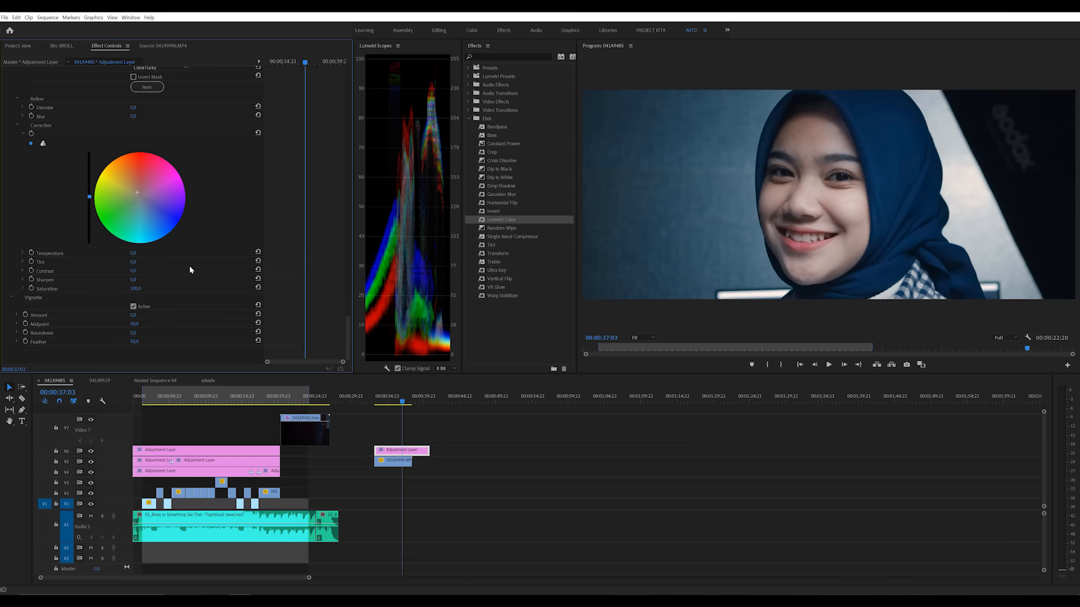
pyautogui.moveTo(134, 315)
pyautogui.mouseDown()
pyautogui.moveTo(116, 324)
pyautogui.moveTo(192, 333)
pyautogui.moveTo(168, 344)
pyautogui.moveTo(136, 317)
pyautogui.mouseUp()
# Step: Scrub and play back the vignetted B-roll clip, and park the playhead at 00:00:33:13
pyautogui.click(378, 403)
pyautogui.moveTo(378, 404); pyautogui.dragTo(404, 411)
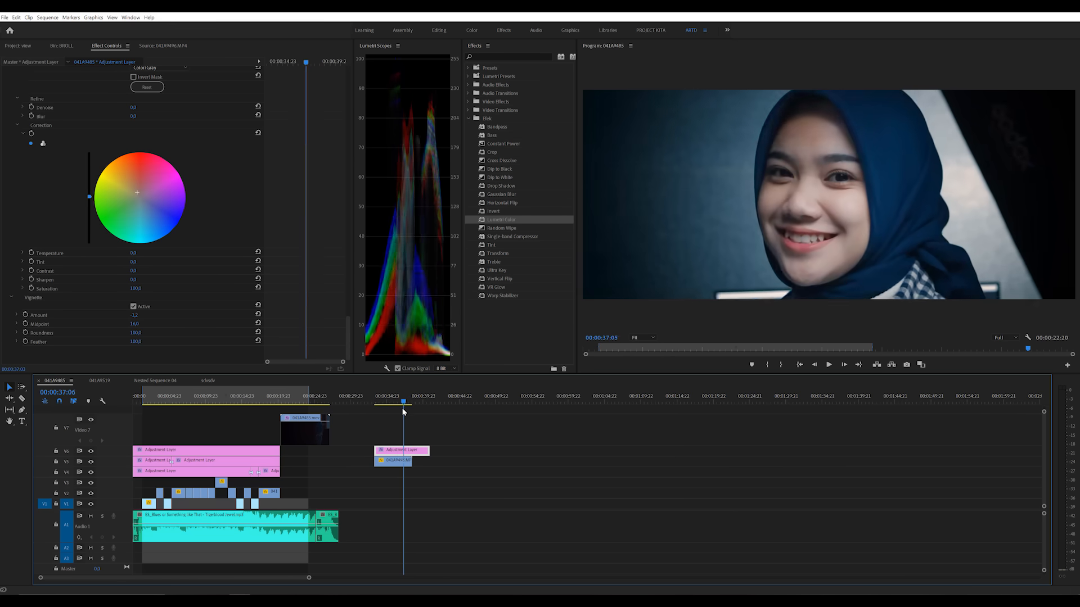
pyautogui.click(375, 403)
pyautogui.press('space')
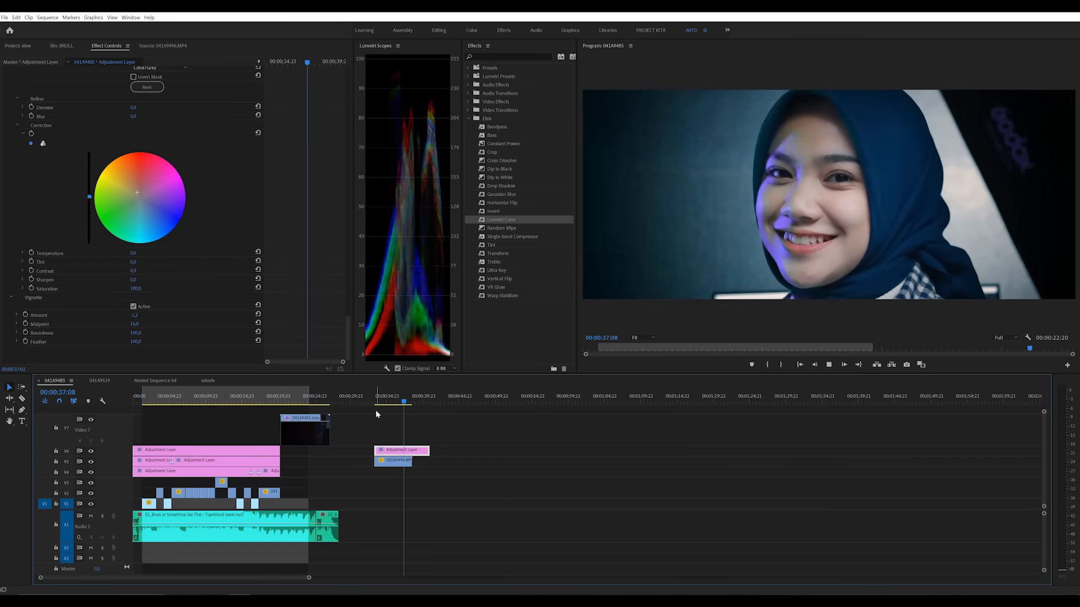
pyautogui.press('space')
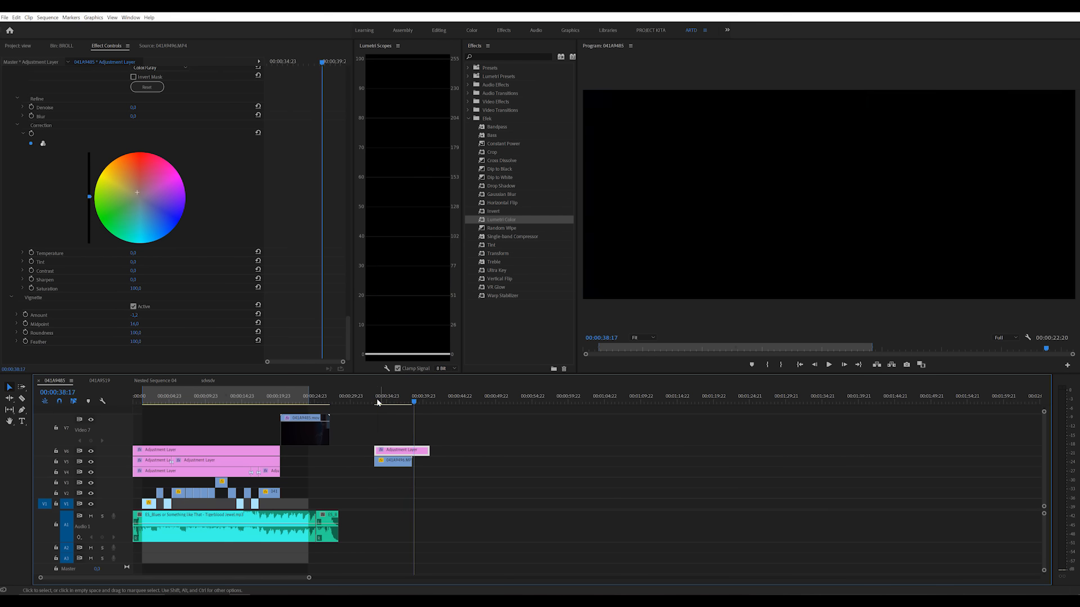
pyautogui.click(377, 400)
# Step: Review the Lumetri Color settings and compare the face shot near 00:00:37:07 with track V6 hidden and shown
pyautogui.moveTo(347, 332); pyautogui.dragTo(338, 90)
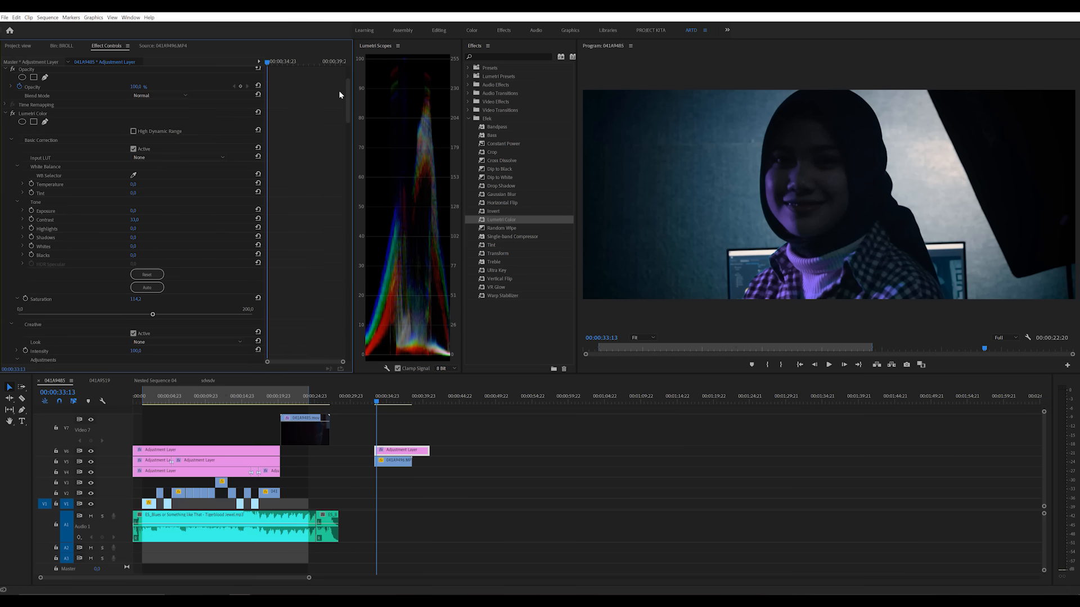
pyautogui.moveTo(354, 116); pyautogui.dragTo(353, 160)
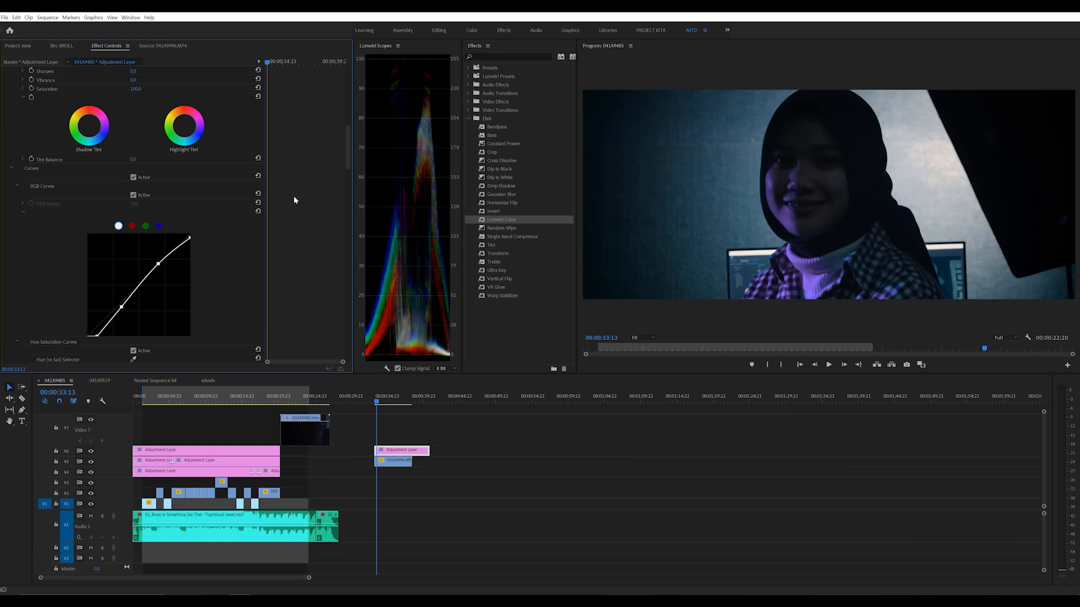
pyautogui.moveTo(345, 160); pyautogui.dragTo(353, 101)
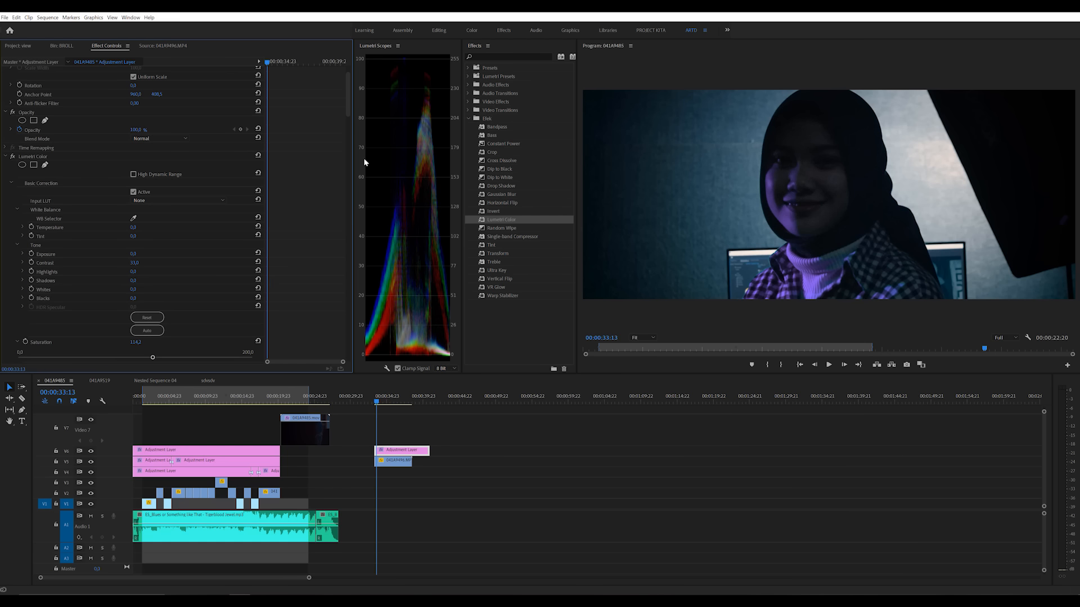
pyautogui.click(385, 401)
pyautogui.moveTo(388, 401); pyautogui.dragTo(406, 405)
pyautogui.click(91, 452)
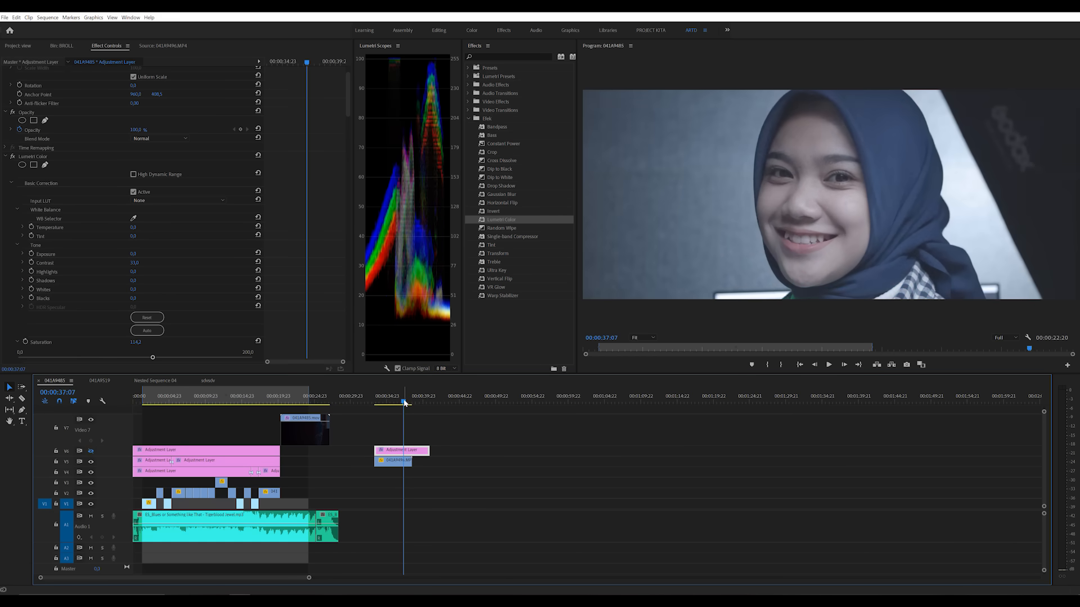
pyautogui.click(406, 403)
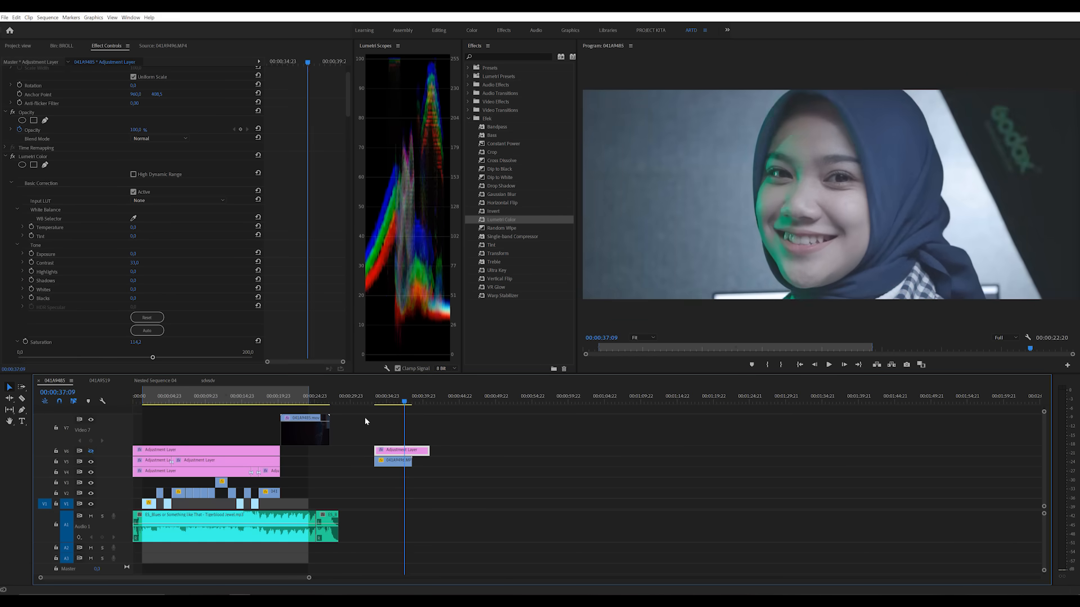
pyautogui.click(92, 452)
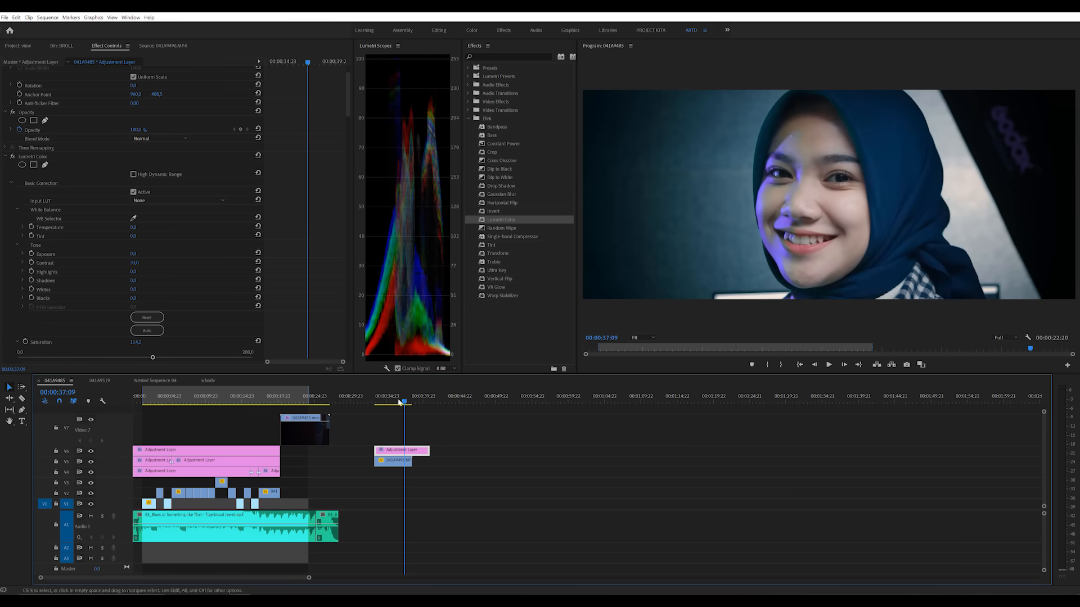
# Step: Open Nested Sequence 04 and move its opening adjustment layer further along the timeline onto track V4
pyautogui.click(100, 380)
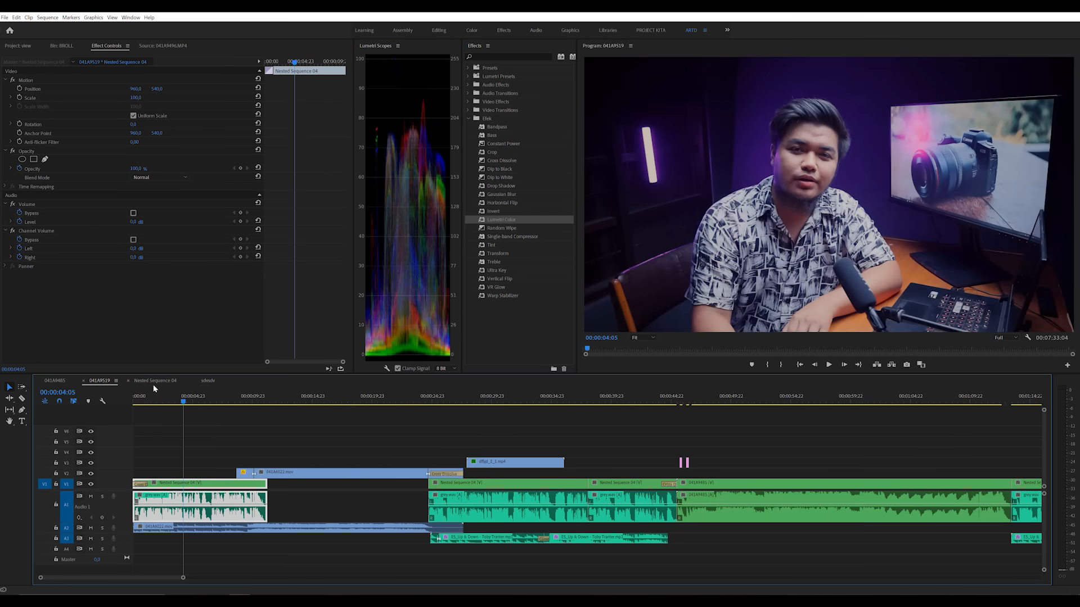
pyautogui.click(154, 381)
pyautogui.moveTo(215, 462); pyautogui.dragTo(438, 452)
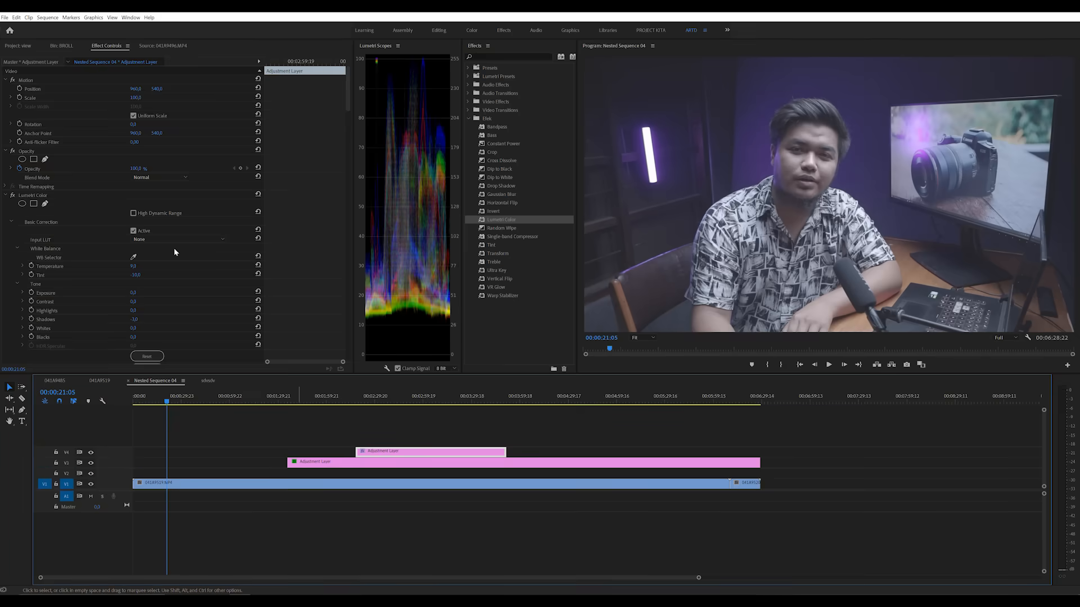
# Step: Create a new 1920 x 1080 adjustment layer at 23.976 fps with square pixels
pyautogui.click(22, 45)
pyautogui.click(327, 365)
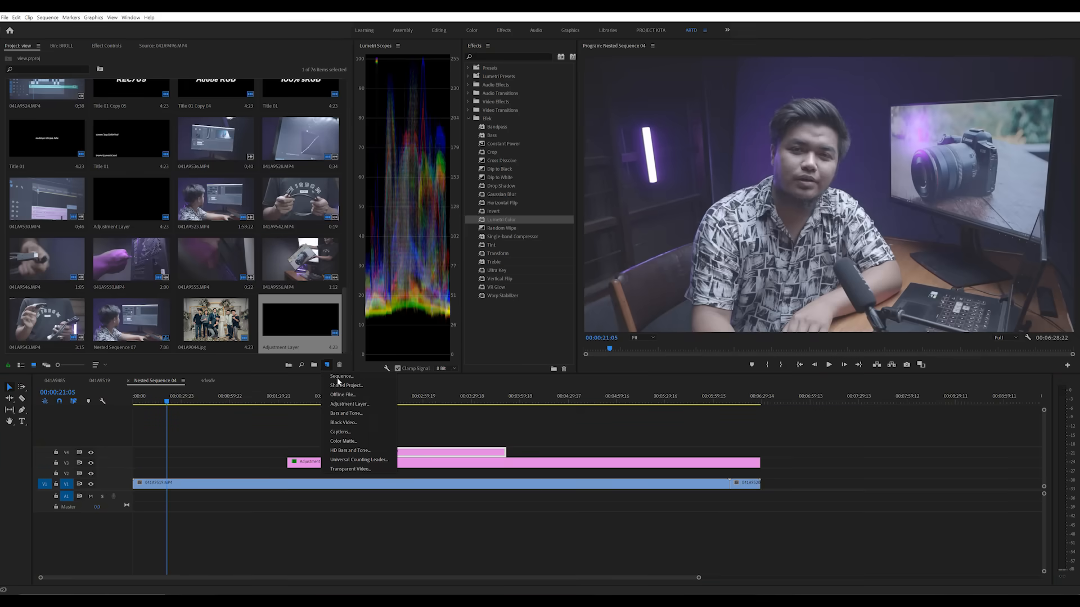
pyautogui.click(349, 403)
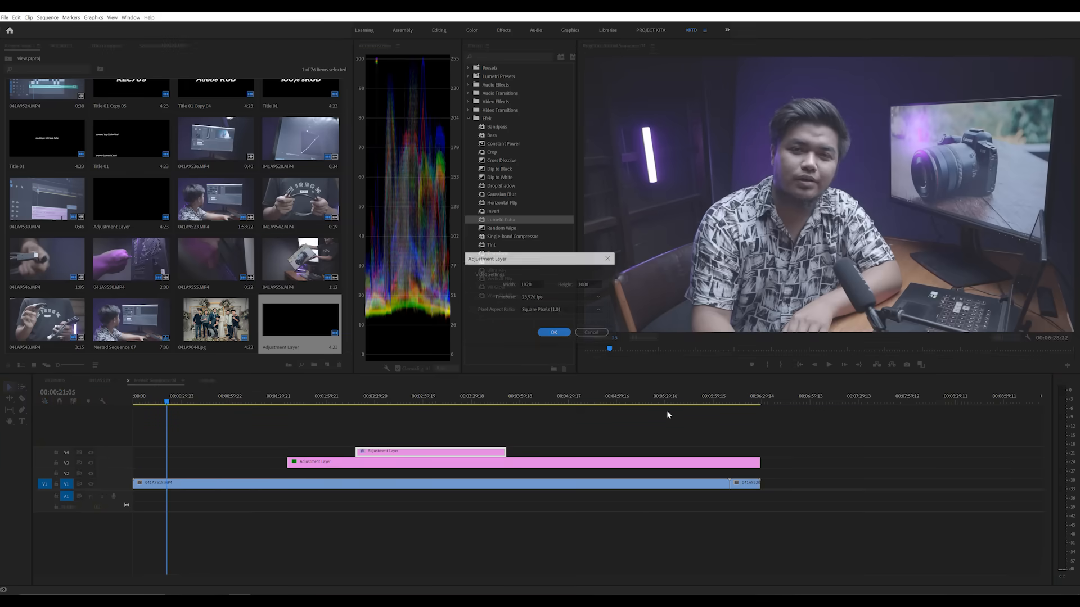
pyautogui.click(554, 333)
# Step: Place the new adjustment layer on track V4 over the playhead, apply Lumetri Color and show its effect settings
pyautogui.moveTo(88, 333); pyautogui.dragTo(174, 455)
pyautogui.moveTo(489, 224); pyautogui.dragTo(204, 453)
pyautogui.click(96, 47)
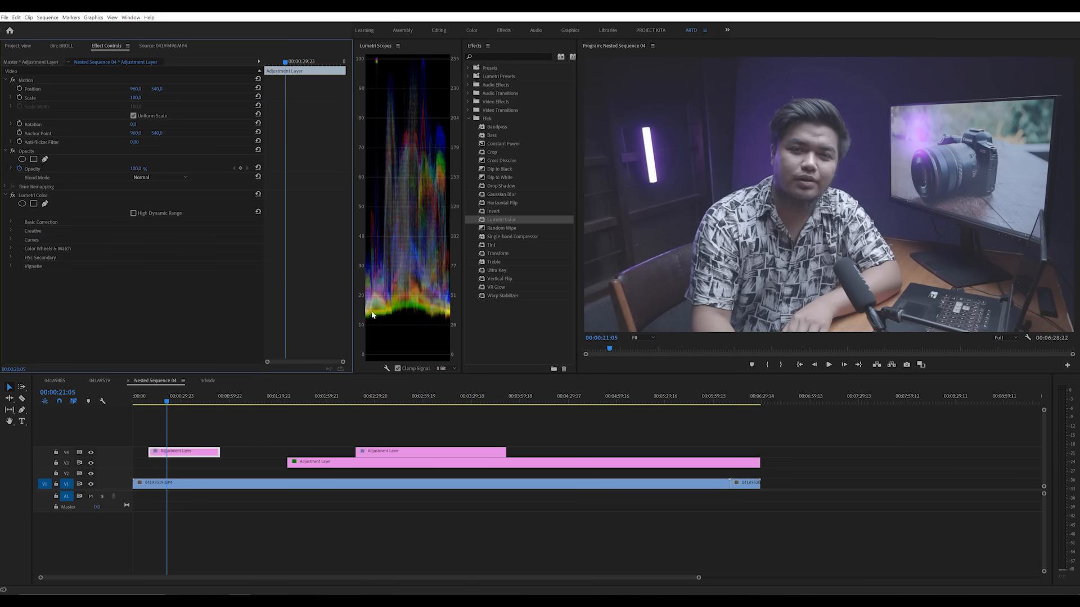
# Step: Shape the white RGB curve by moving the black point inward, adding shadow and highlight points, and lowering the white end
pyautogui.click(11, 222)
pyautogui.scroll(-3, 13, 236)
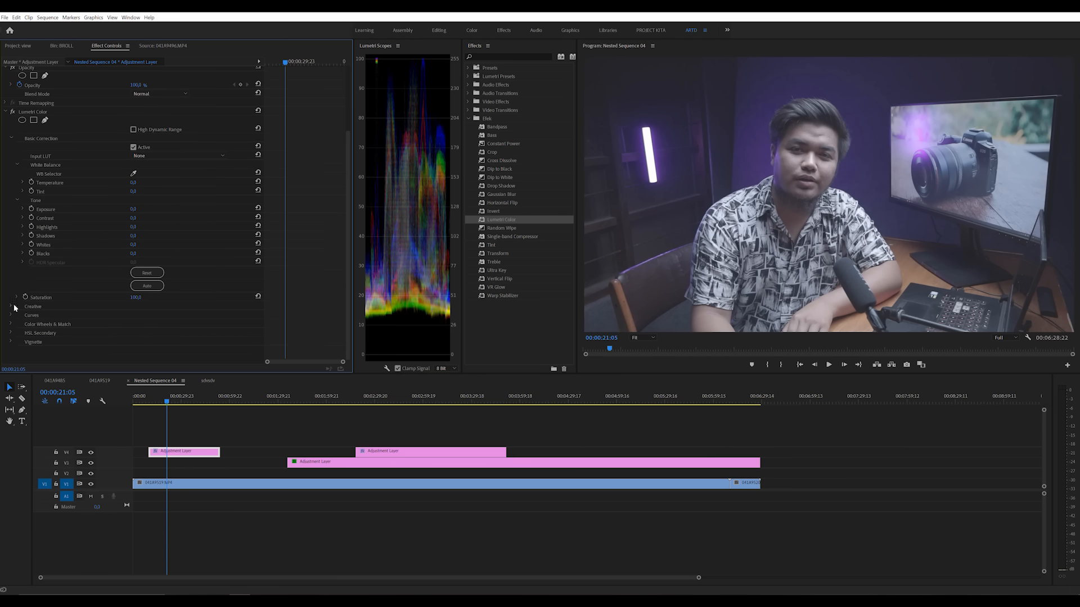
pyautogui.click(11, 315)
pyautogui.scroll(-2, 22, 292)
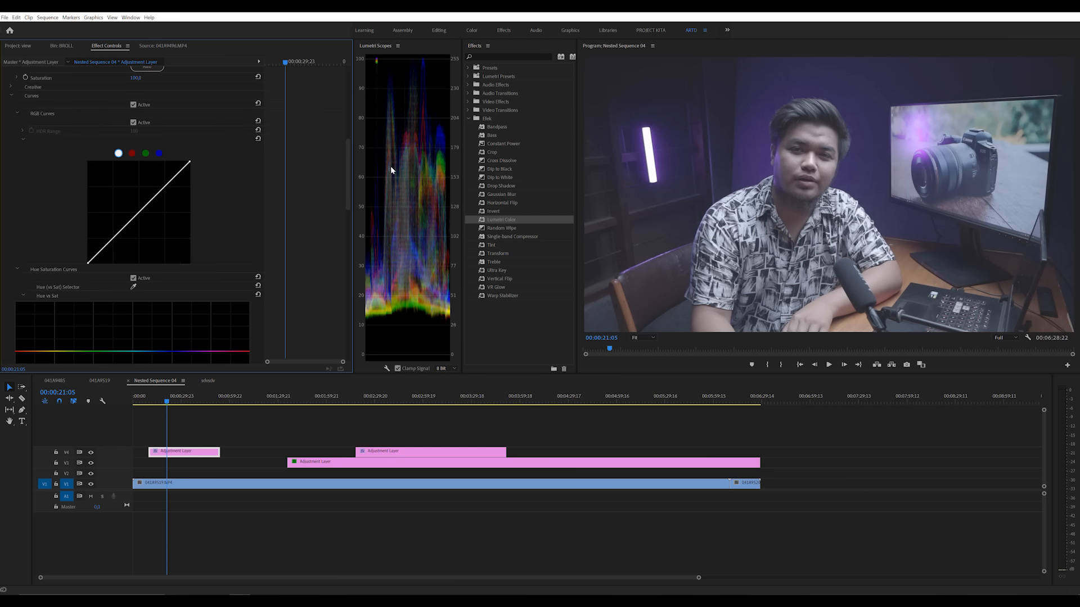
pyautogui.scroll(1, 182, 255)
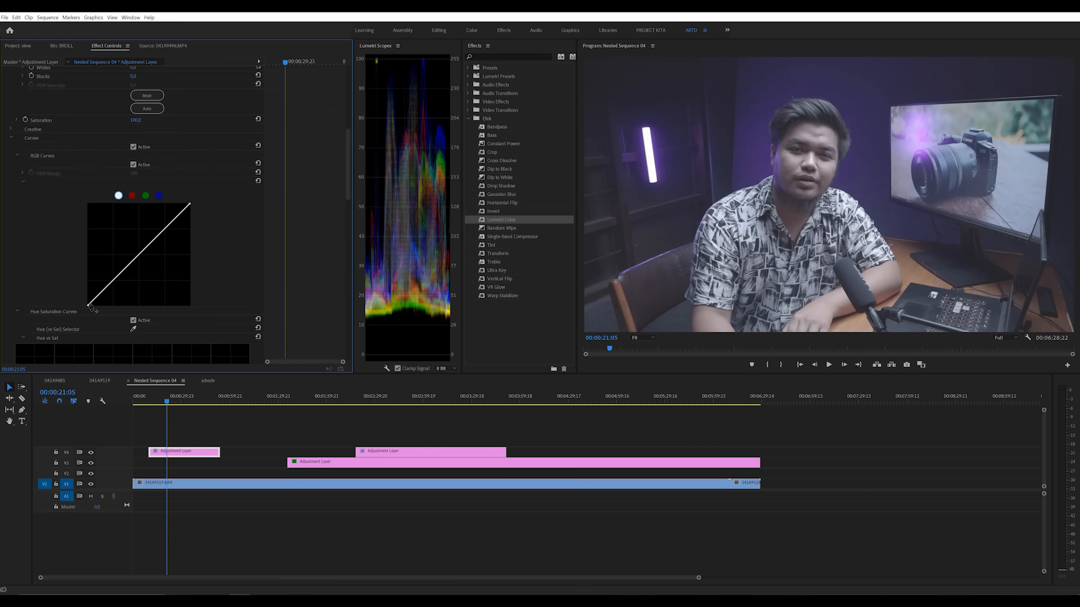
pyautogui.moveTo(89, 306); pyautogui.dragTo(97, 308)
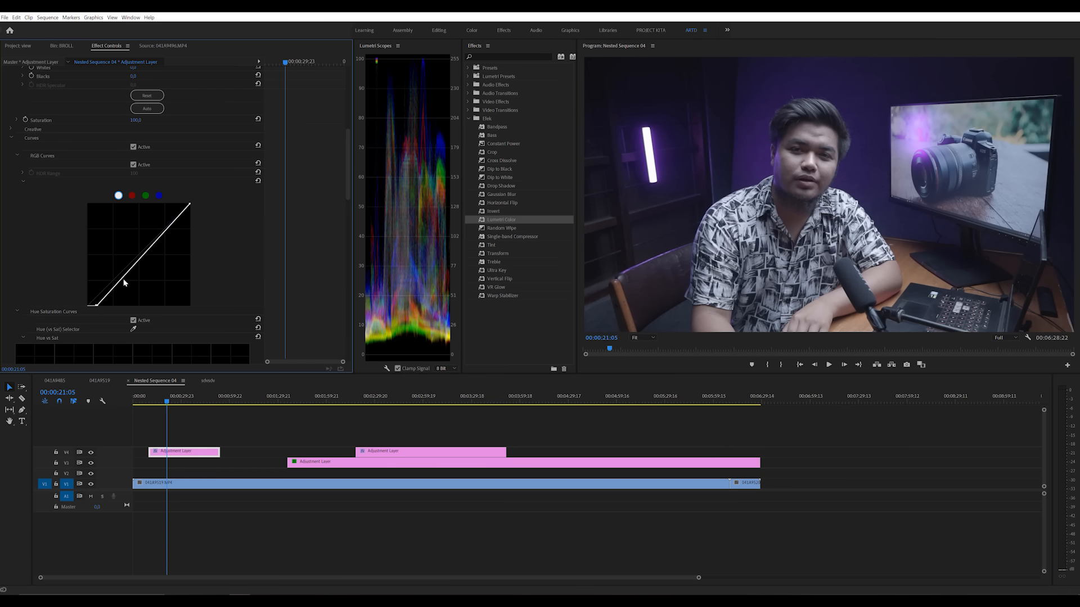
pyautogui.moveTo(123, 279); pyautogui.dragTo(123, 279)
pyautogui.moveTo(162, 240); pyautogui.dragTo(197, 213)
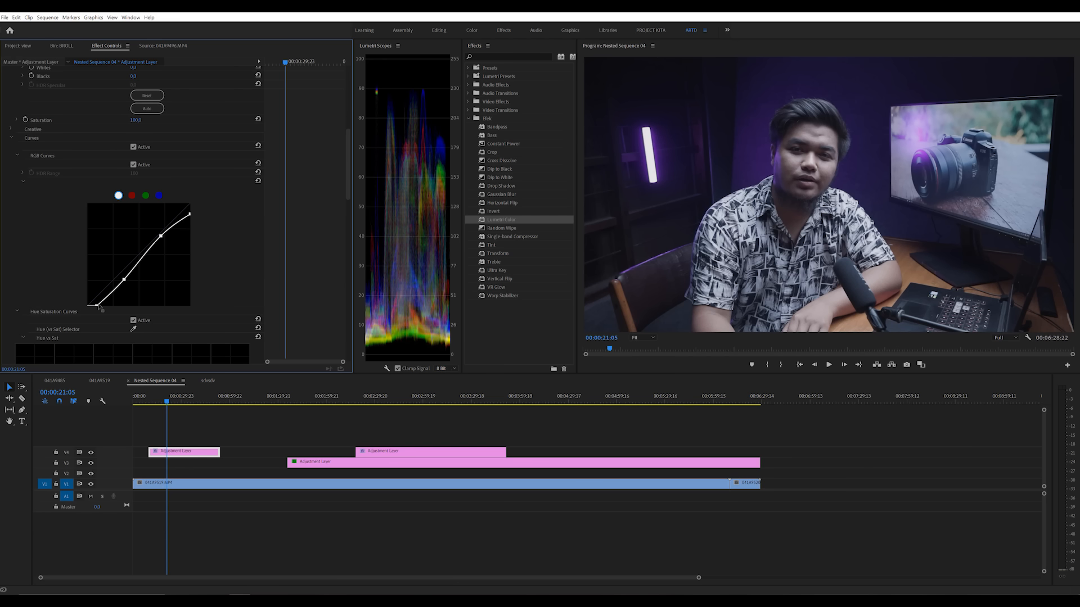
pyautogui.moveTo(98, 307); pyautogui.dragTo(122, 282)
# Step: Set the Basic Correction shadows to 13, lower the blacks to about -13 and raise the contrast to about 33
pyautogui.scroll(6, 305, 240)
pyautogui.scroll(2, 305, 233)
pyautogui.moveTo(133, 244); pyautogui.dragTo(141, 244)
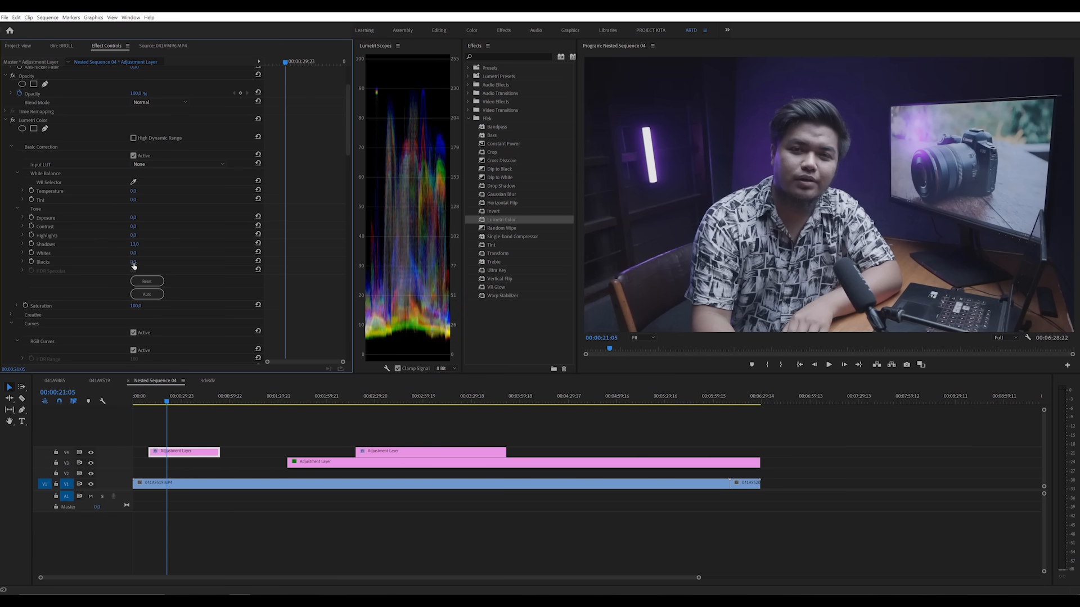
pyautogui.moveTo(133, 262); pyautogui.dragTo(151, 227)
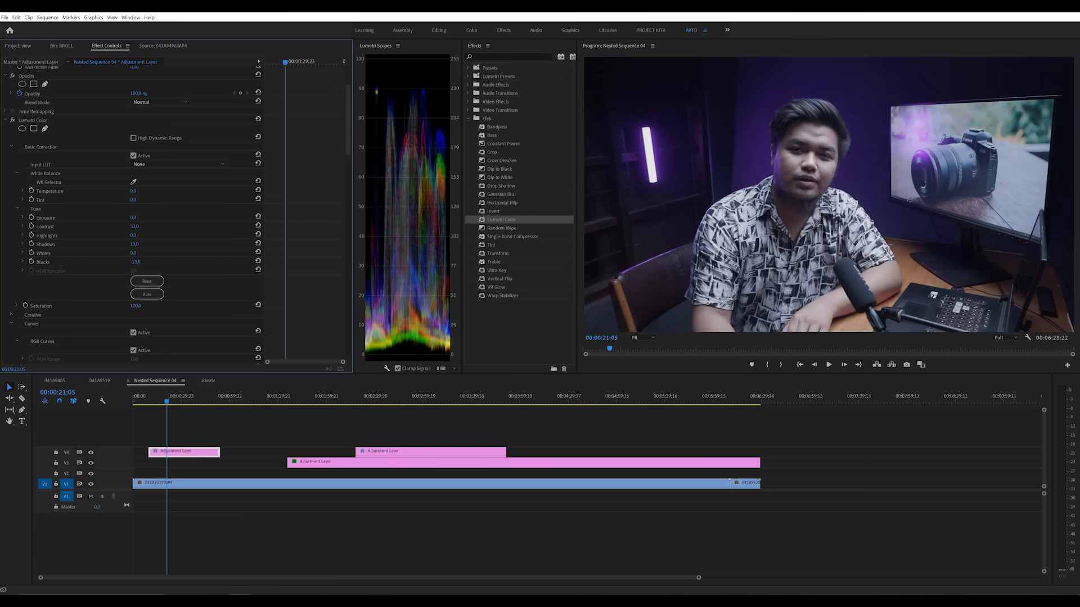
# Step: Key the skin tone in HSL Secondary by sampling the face, refine the key ranges and hide the mask
pyautogui.moveTo(346, 143); pyautogui.dragTo(349, 329)
pyautogui.scroll(-6, 350, 330)
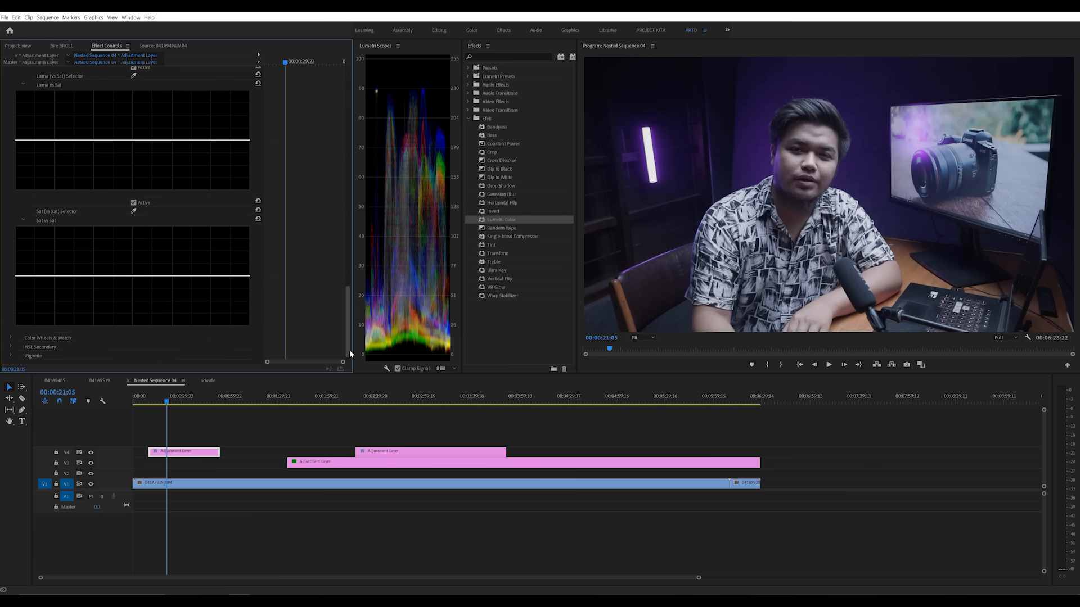
pyautogui.click(788, 158)
pyautogui.moveTo(194, 246)
pyautogui.mouseDown()
pyautogui.moveTo(170, 248)
pyautogui.moveTo(181, 252)
pyautogui.mouseUp()
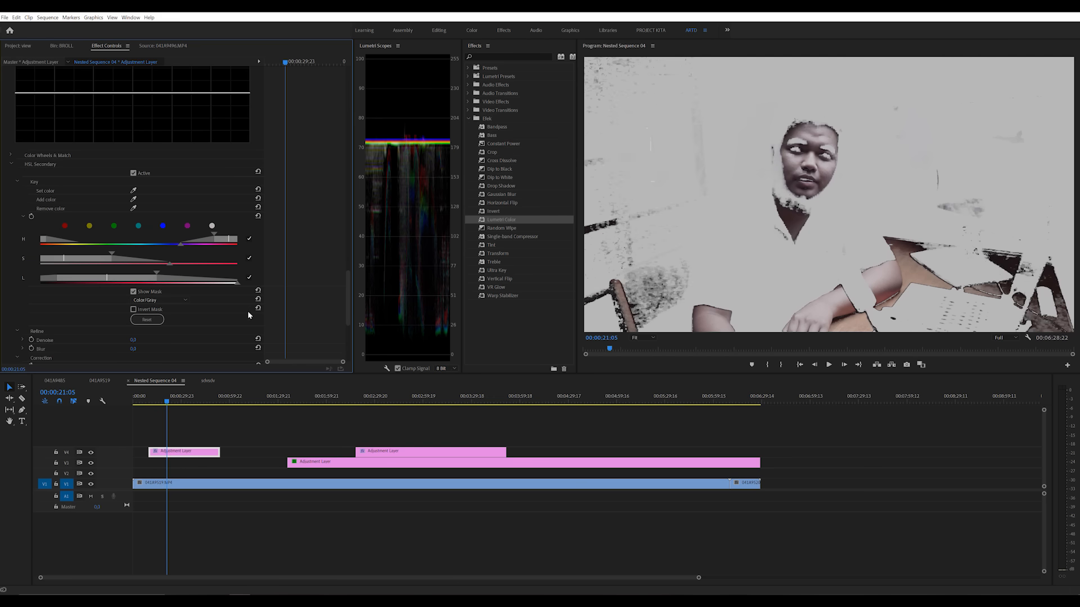
pyautogui.click(133, 291)
pyautogui.scroll(-2, 103, 308)
pyautogui.scroll(-3, 103, 313)
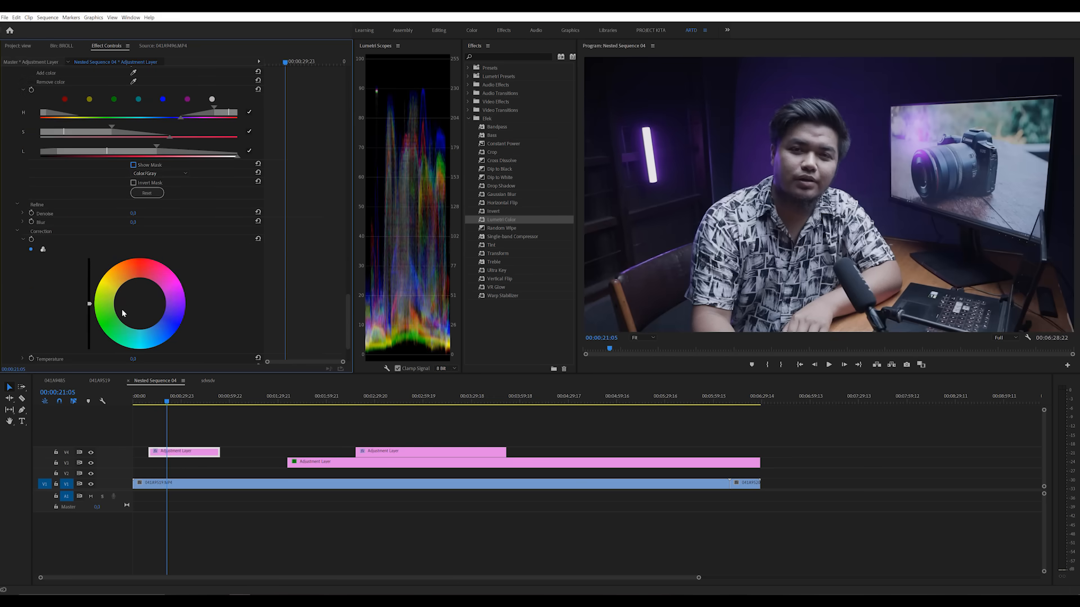
# Step: Shift the HSL Secondary correction wheel slightly toward red-orange to tint the keyed skin
pyautogui.click(141, 304)
pyautogui.moveTo(138, 302)
pyautogui.mouseDown()
pyautogui.moveTo(153, 298)
pyautogui.moveTo(138, 299)
pyautogui.mouseUp()
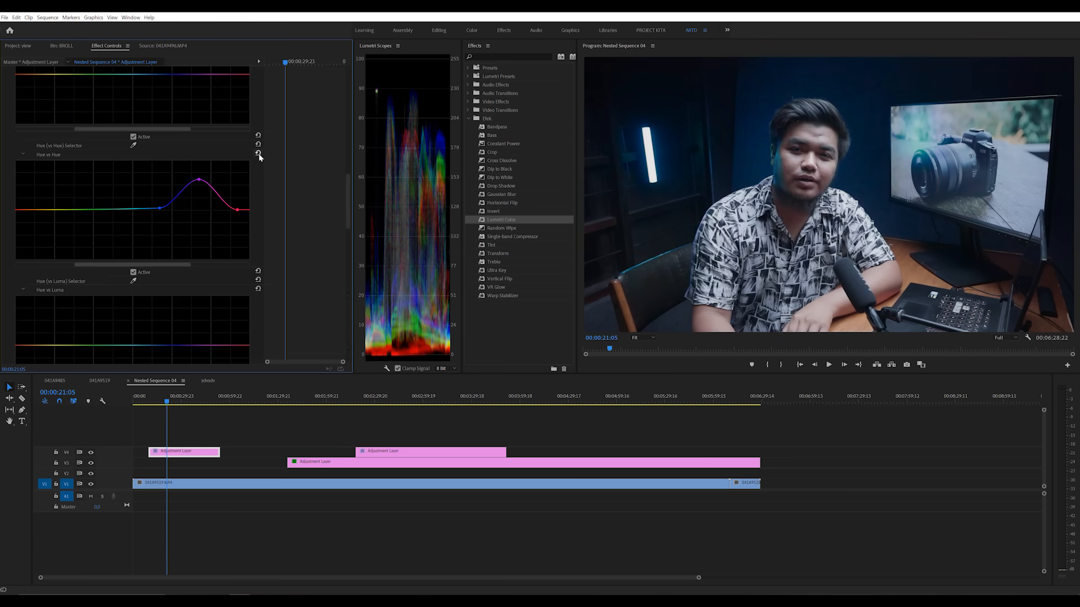
# Step: Reset the whole Lumetri Color effect on the V4 adjustment layer and return to its HSL Secondary controls
pyautogui.click(259, 155)
pyautogui.scroll(-2, 296, 247)
pyautogui.moveTo(348, 210); pyautogui.dragTo(343, 298)
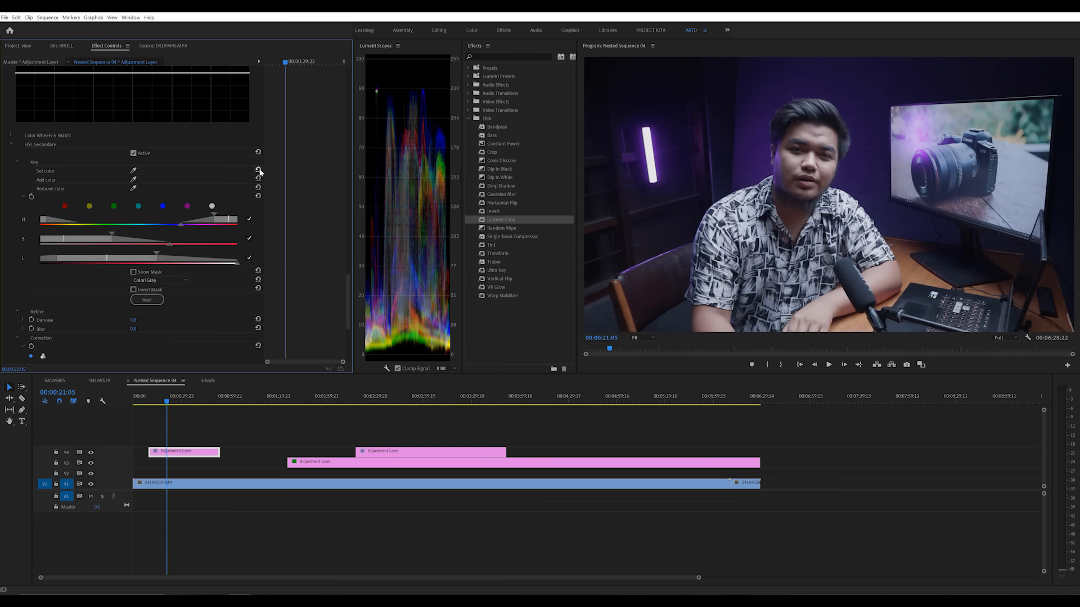
pyautogui.scroll(2, 281, 196)
pyautogui.moveTo(347, 311); pyautogui.dragTo(365, 85)
pyautogui.scroll(-2, 94, 138)
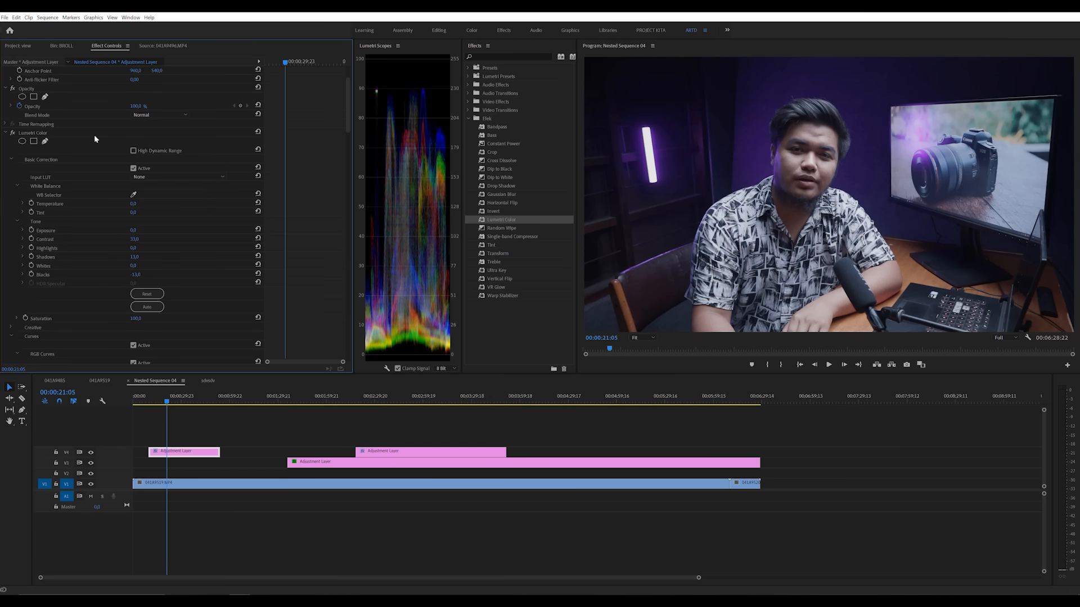
pyautogui.click(257, 132)
pyautogui.moveTo(348, 115); pyautogui.dragTo(354, 316)
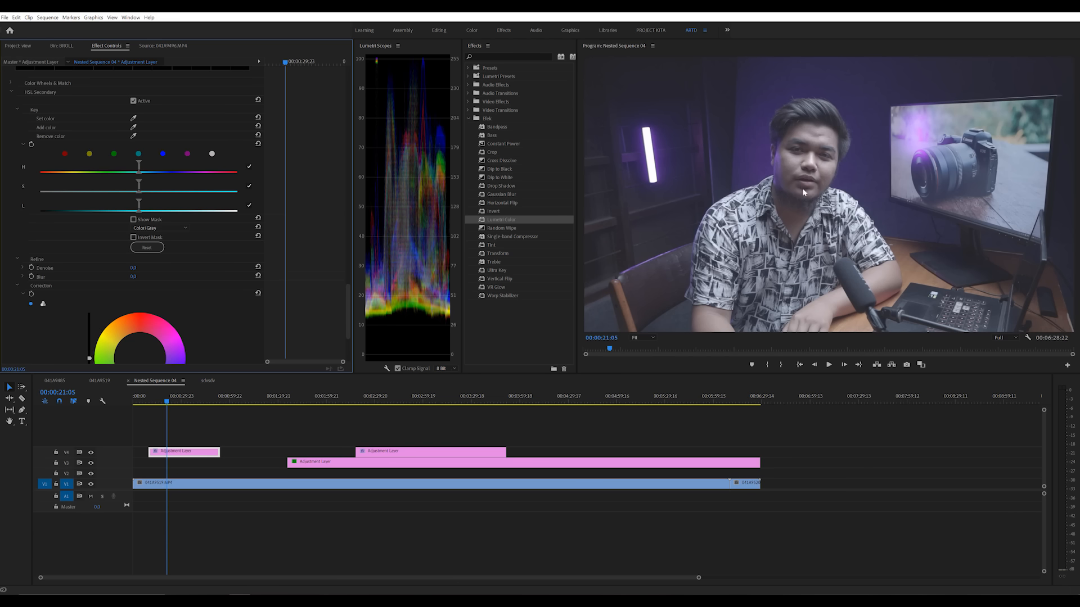
# Step: Stack another adjustment layer on track V5 above the V4 one and apply Lumetri Color to it
pyautogui.click(21, 47)
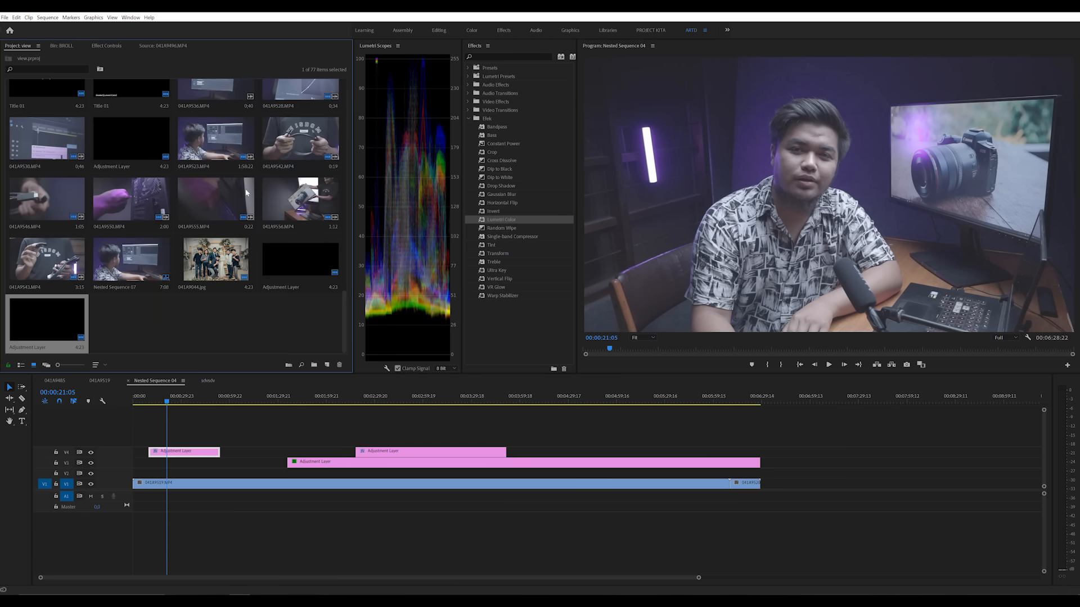
pyautogui.moveTo(27, 319); pyautogui.dragTo(220, 442)
pyautogui.moveTo(503, 219); pyautogui.dragTo(209, 440)
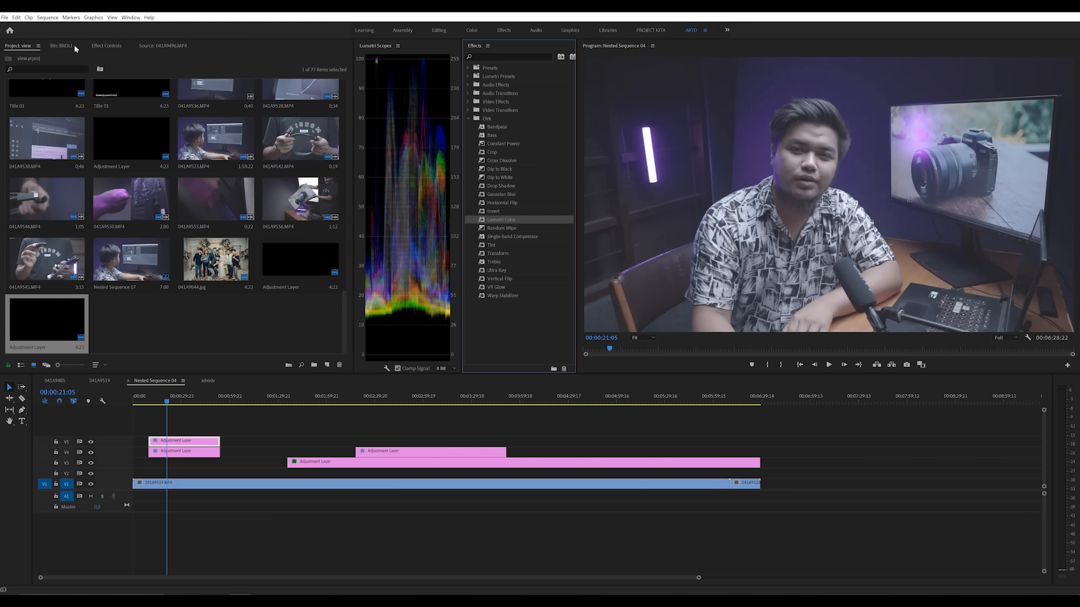
# Step: Expand the HSL Secondary section in the Lumetri Color effect of the V5 adjustment layer
pyautogui.click(106, 45)
pyautogui.click(10, 257)
pyautogui.scroll(-3, 19, 267)
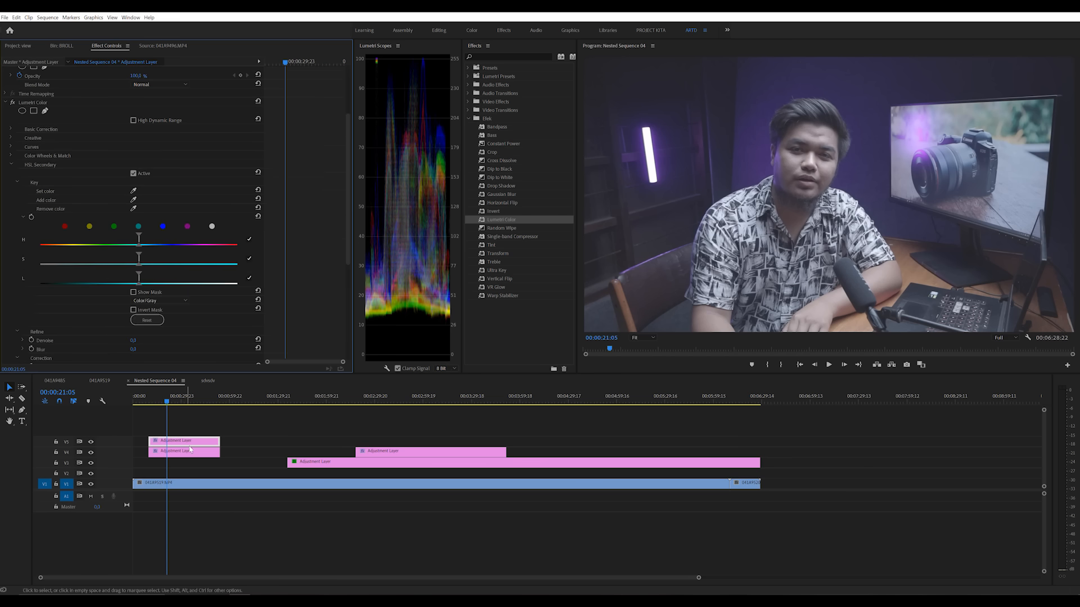
pyautogui.click(207, 445)
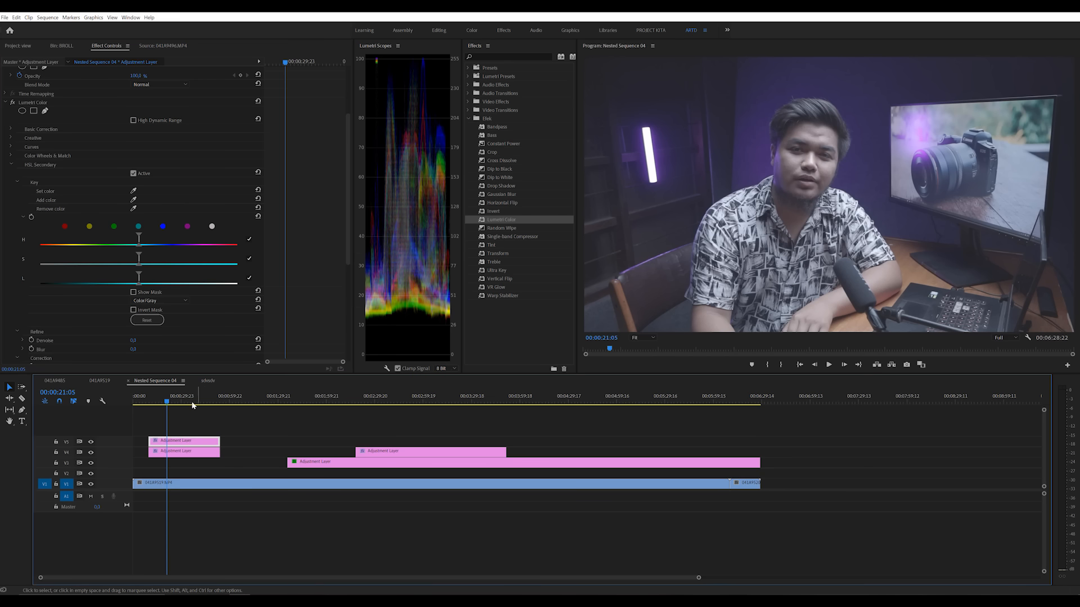